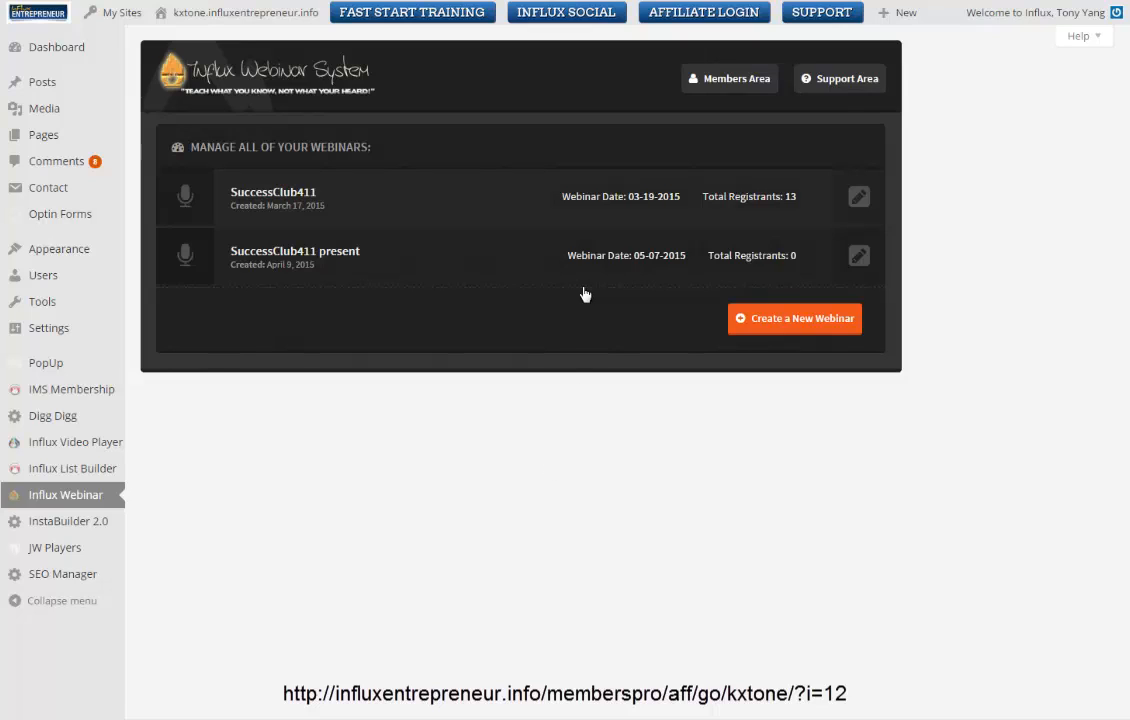
Open the SuccessClub411 present webinar and look over its design templates and dashboard event settings.
click(337, 260)
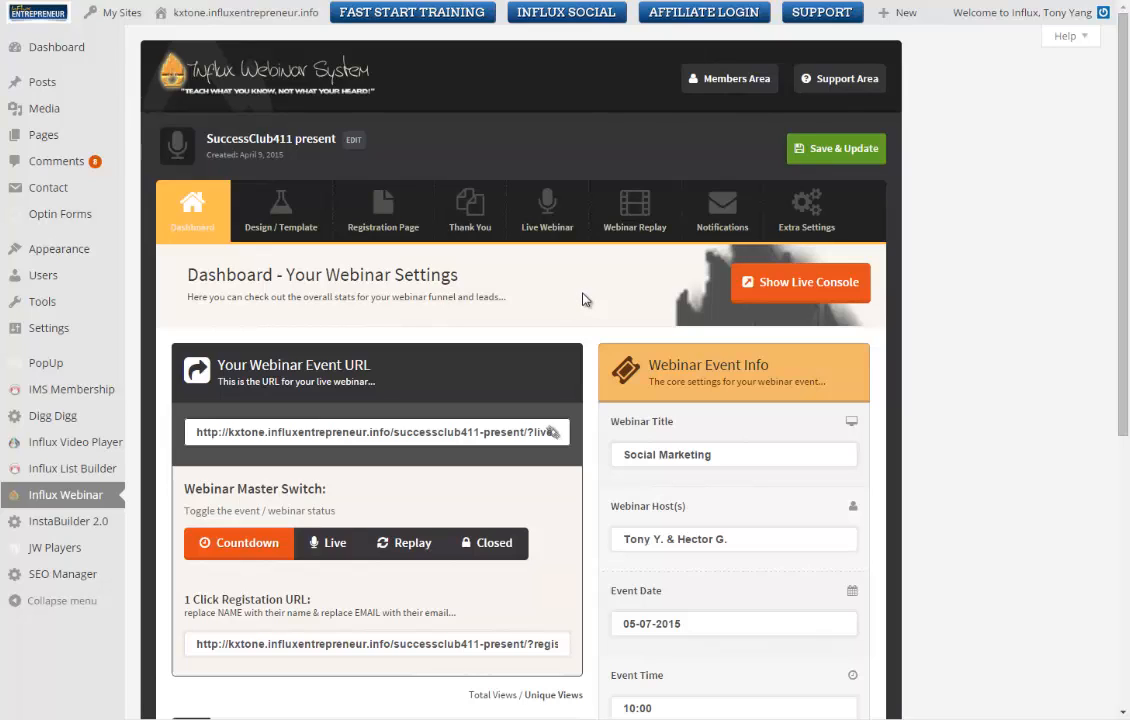
click(383, 210)
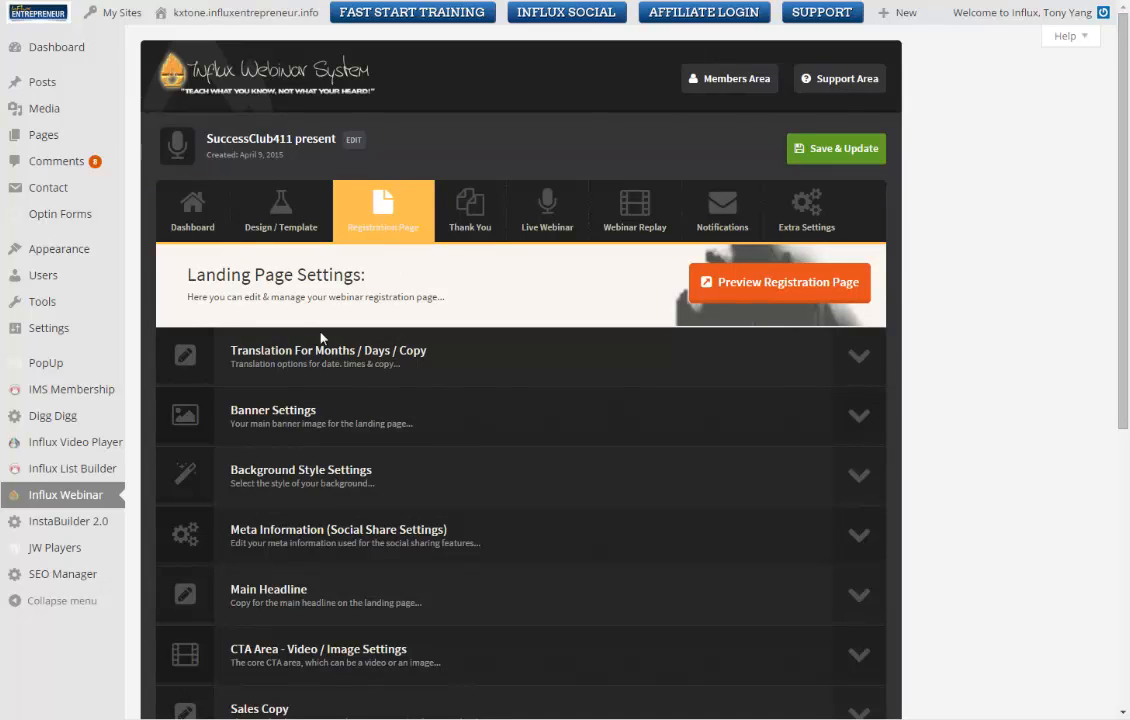
click(296, 220)
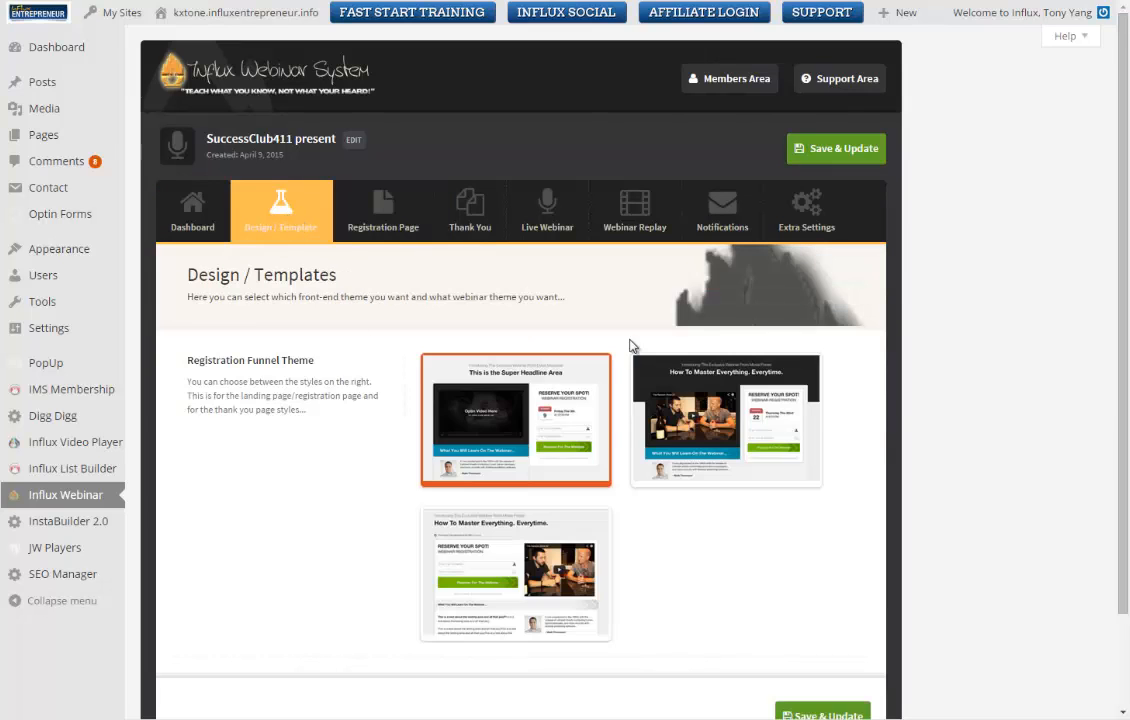
click(175, 215)
scroll(591, 479, down, 5)
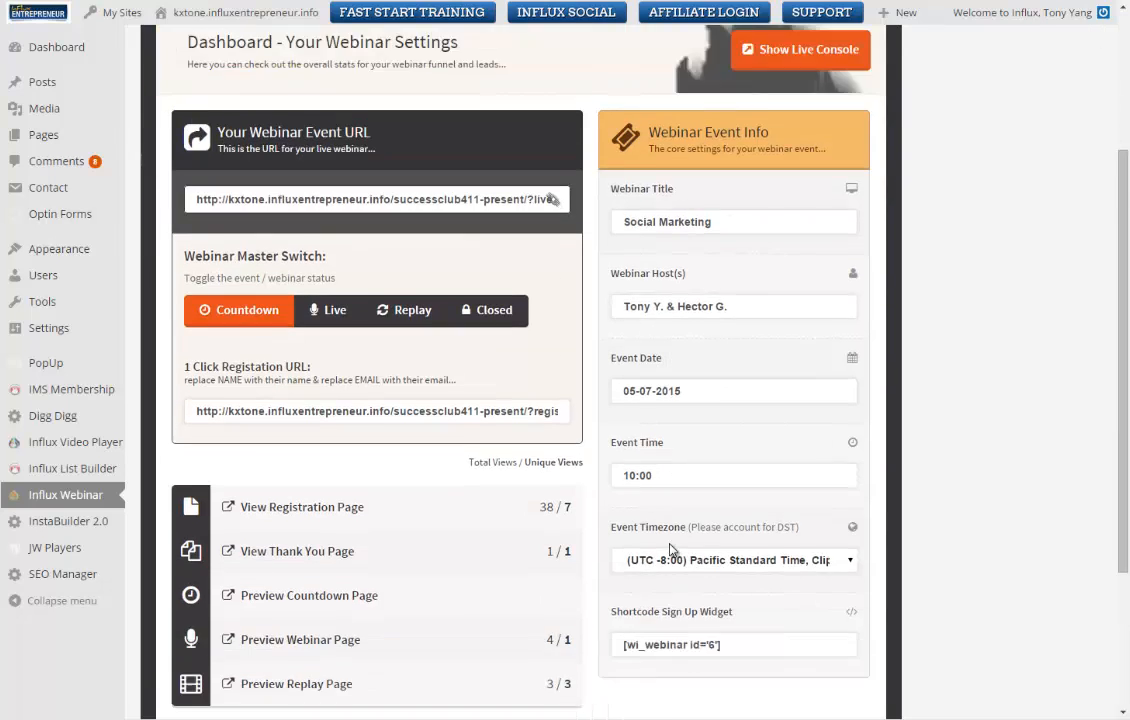
scroll(670, 540, up, 4)
scroll(670, 540, up, 1)
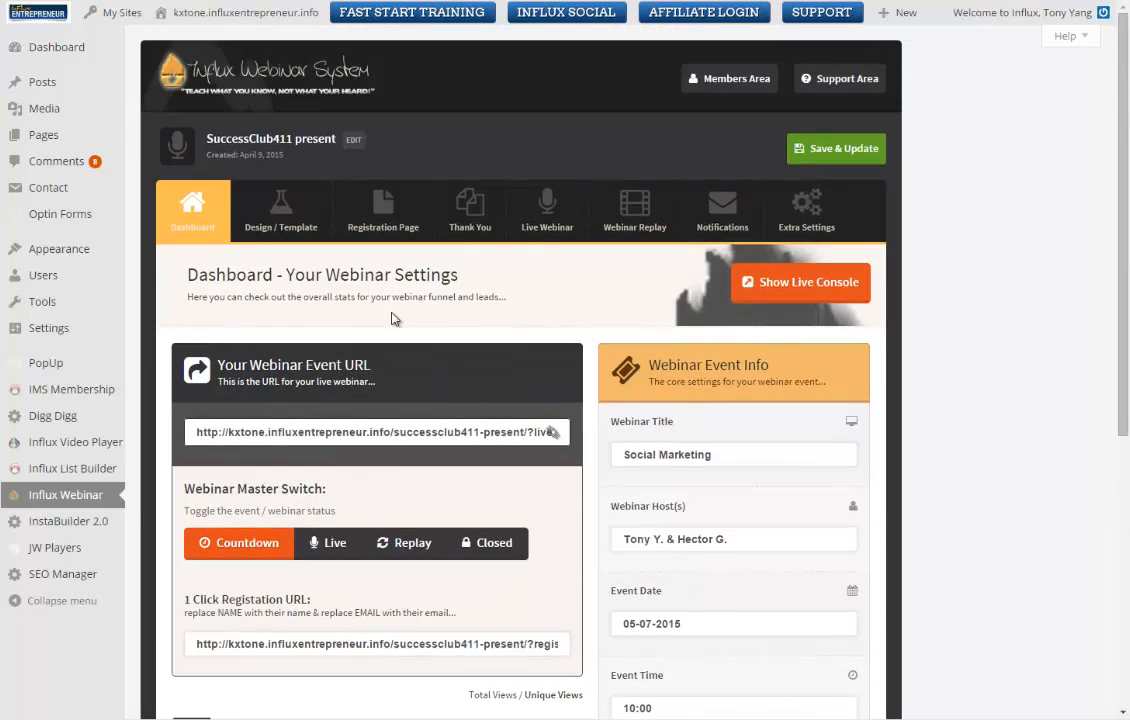
Open the registration page settings and examine the translation options for months and days.
click(394, 226)
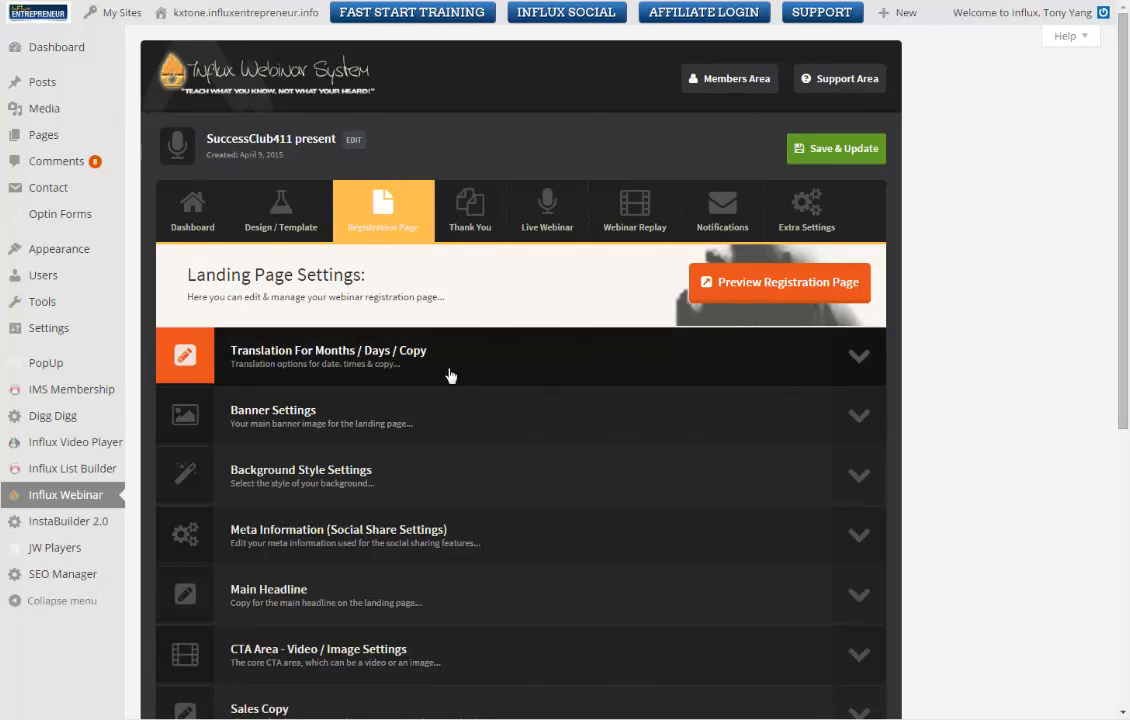
click(858, 357)
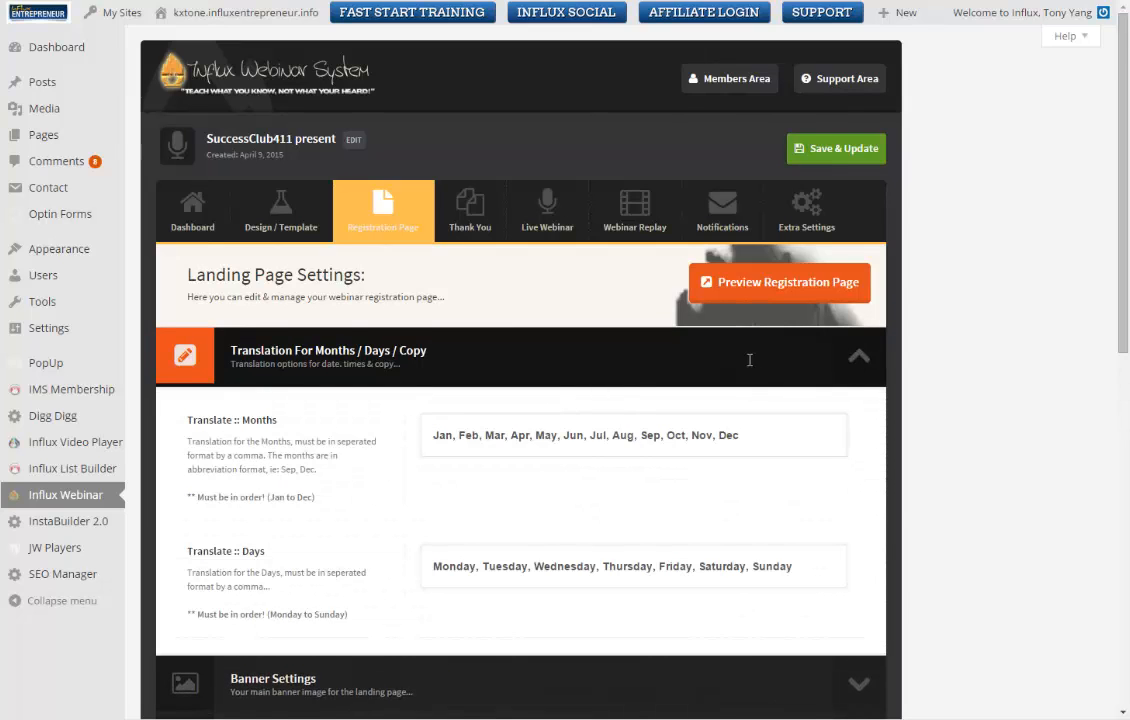
scroll(700, 362, down, 3)
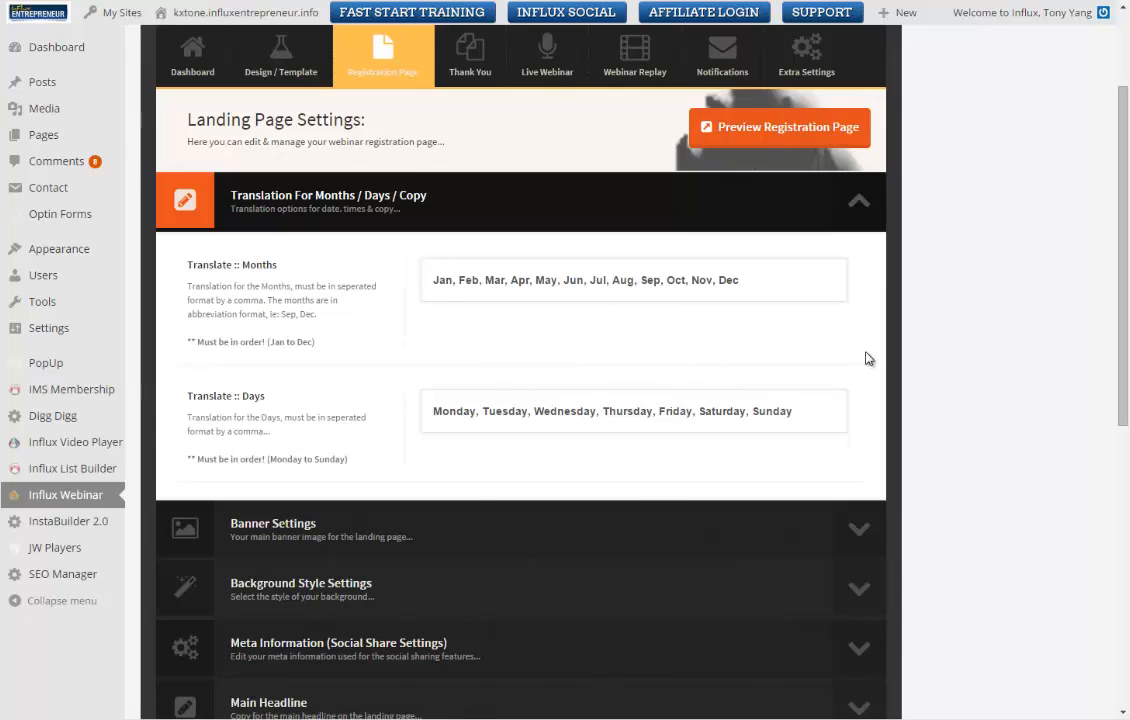
Show the banner area in the banner settings, save the webinar and reload the registration page to check it.
click(856, 210)
click(855, 275)
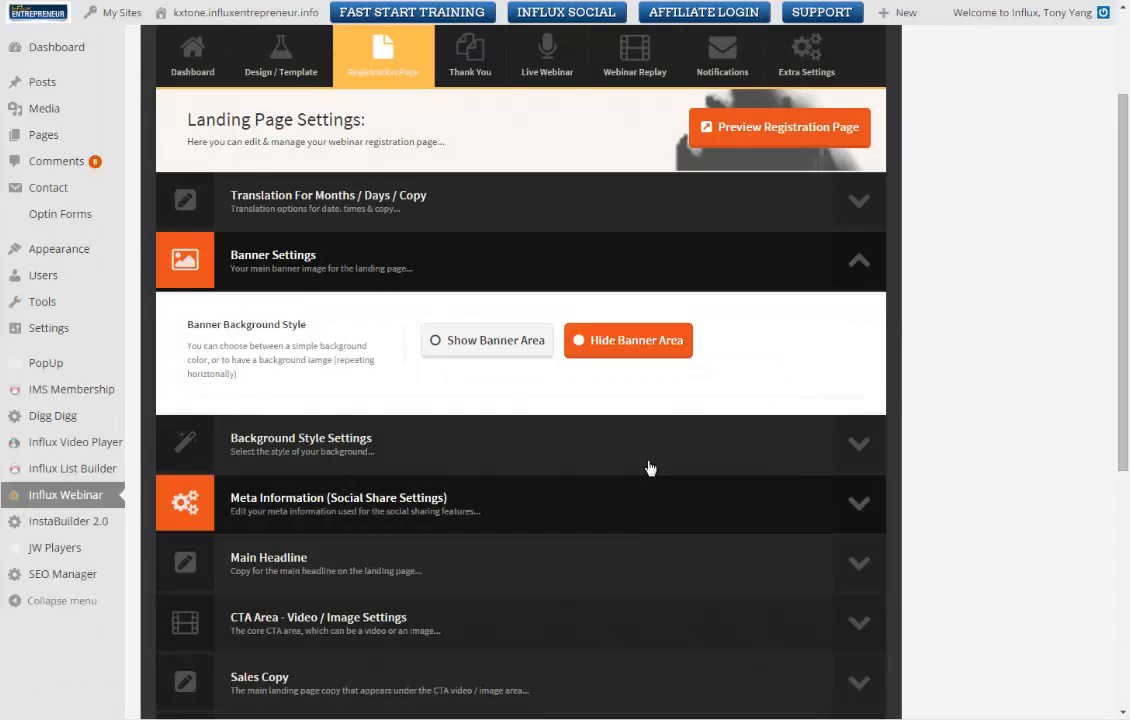
click(436, 344)
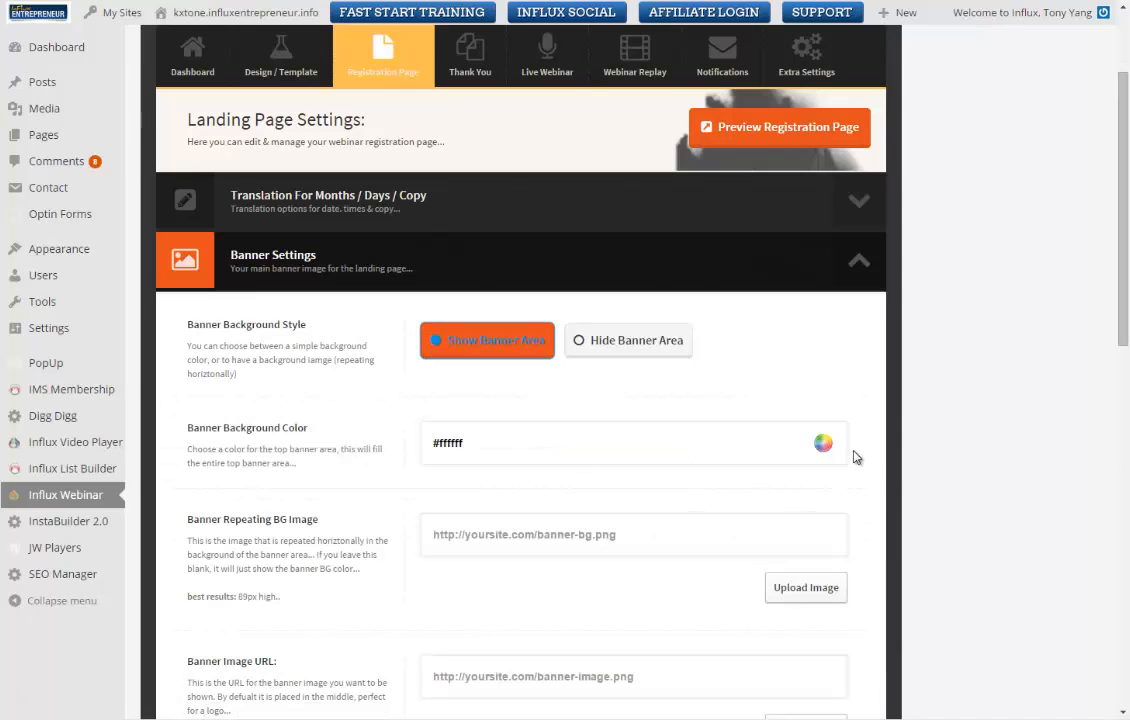
scroll(831, 446, down, 1)
scroll(831, 455, up, 2)
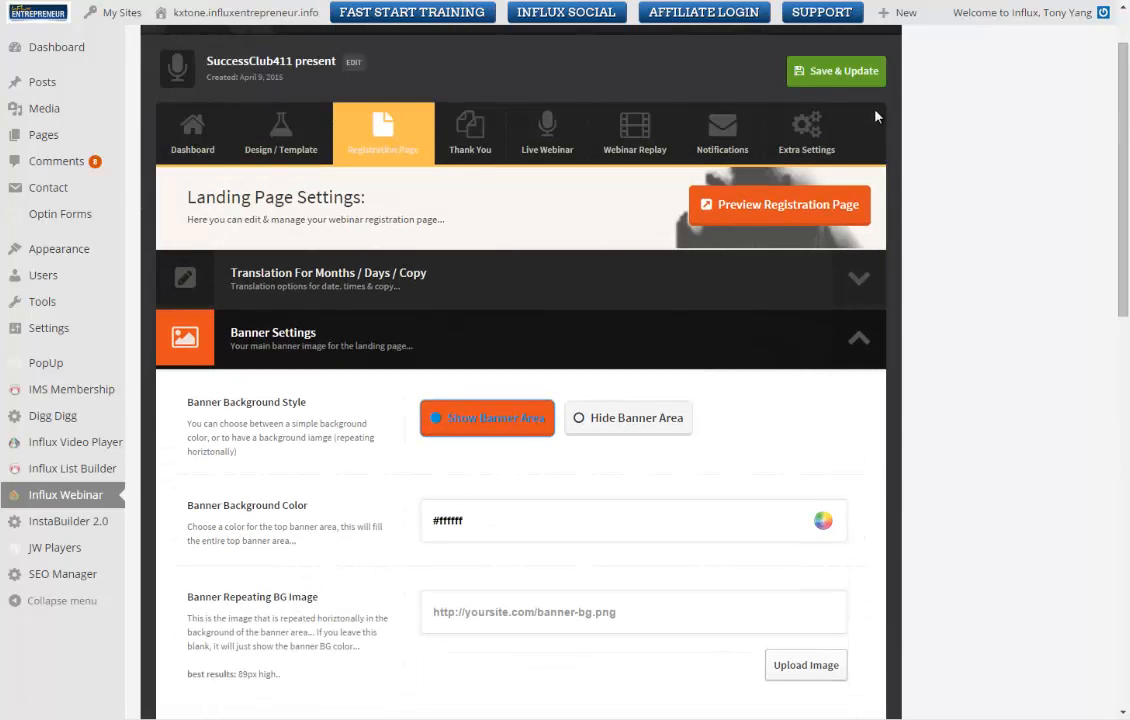
click(828, 71)
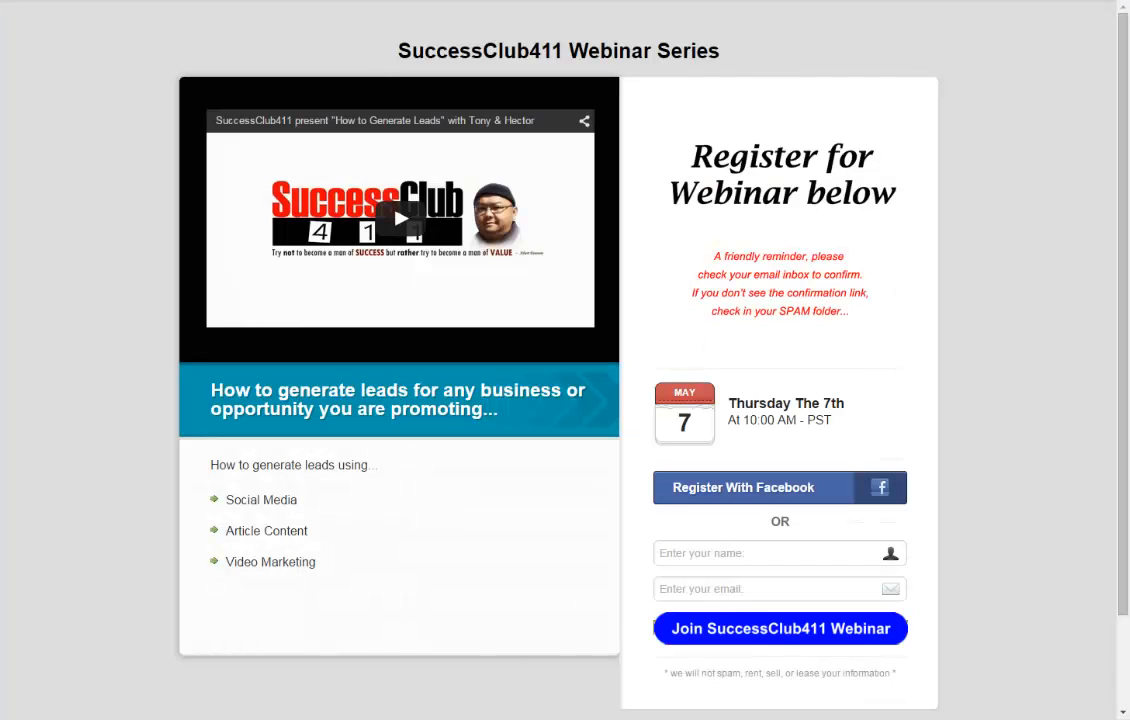
key(F5)
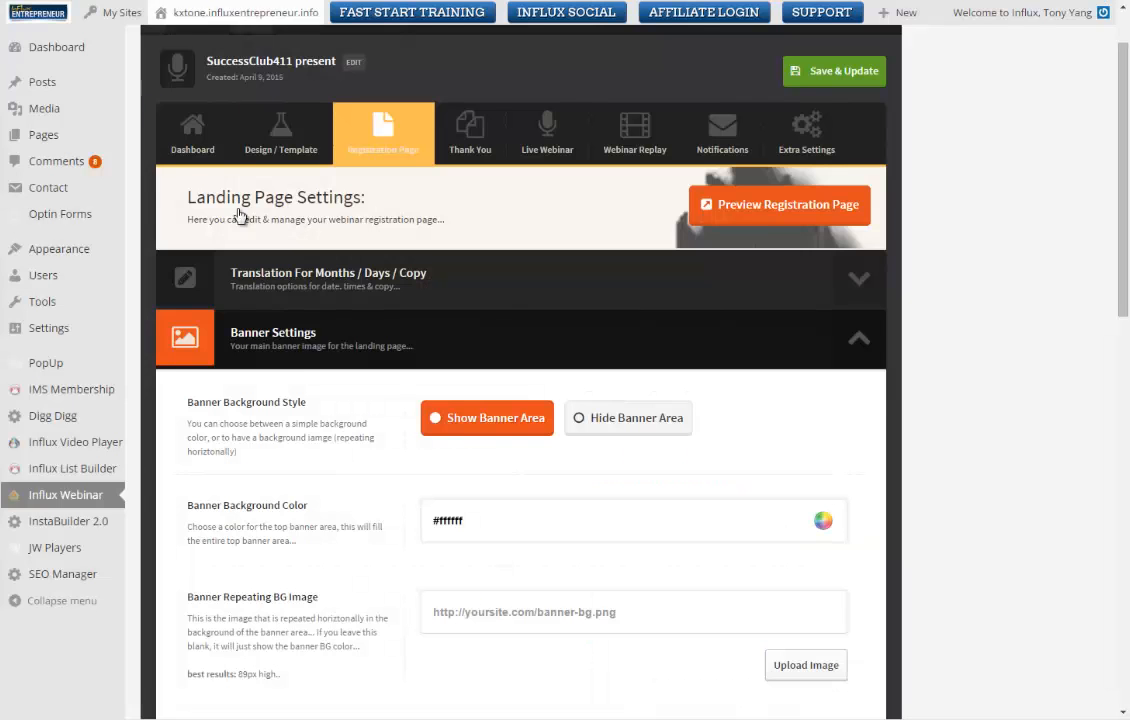
Set the banner background color to red #ff0000 and save the webinar.
scroll(746, 492, down, 2)
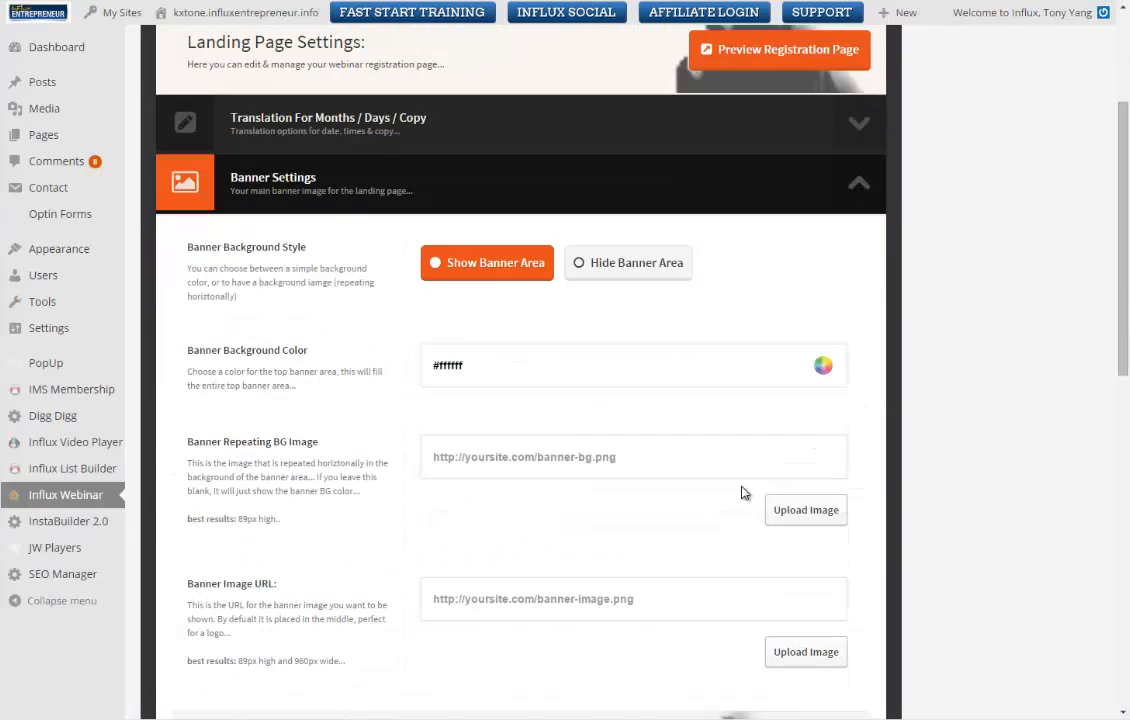
click(824, 365)
drag(480, 404, 522, 387)
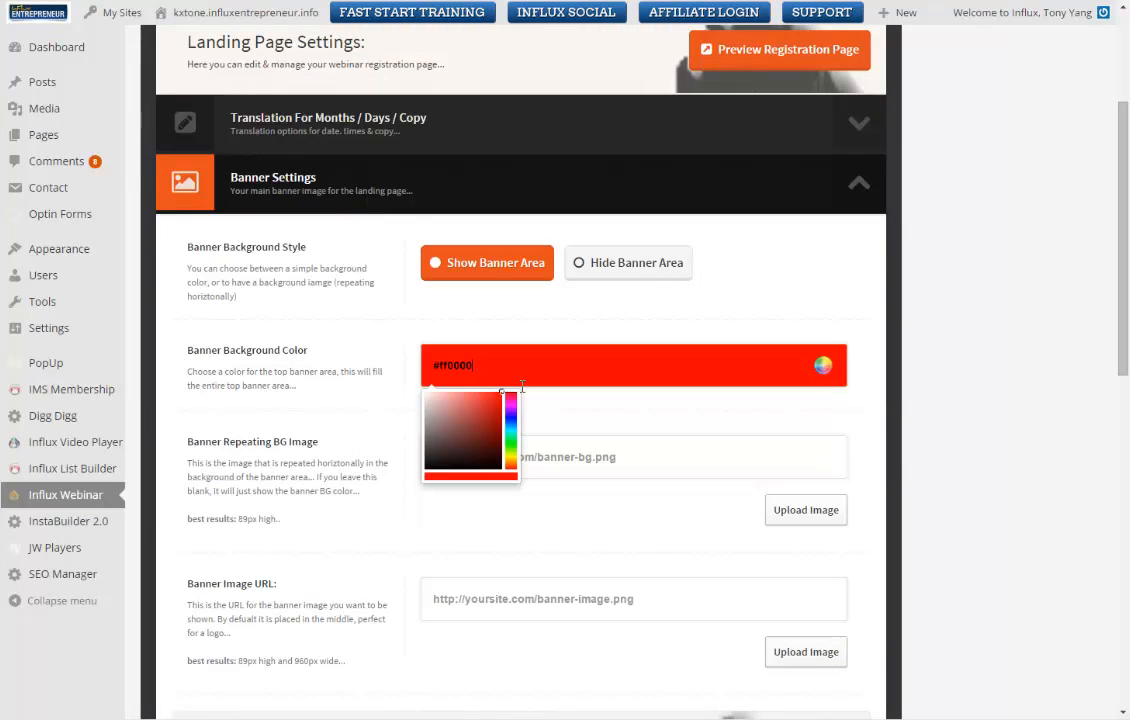
click(884, 416)
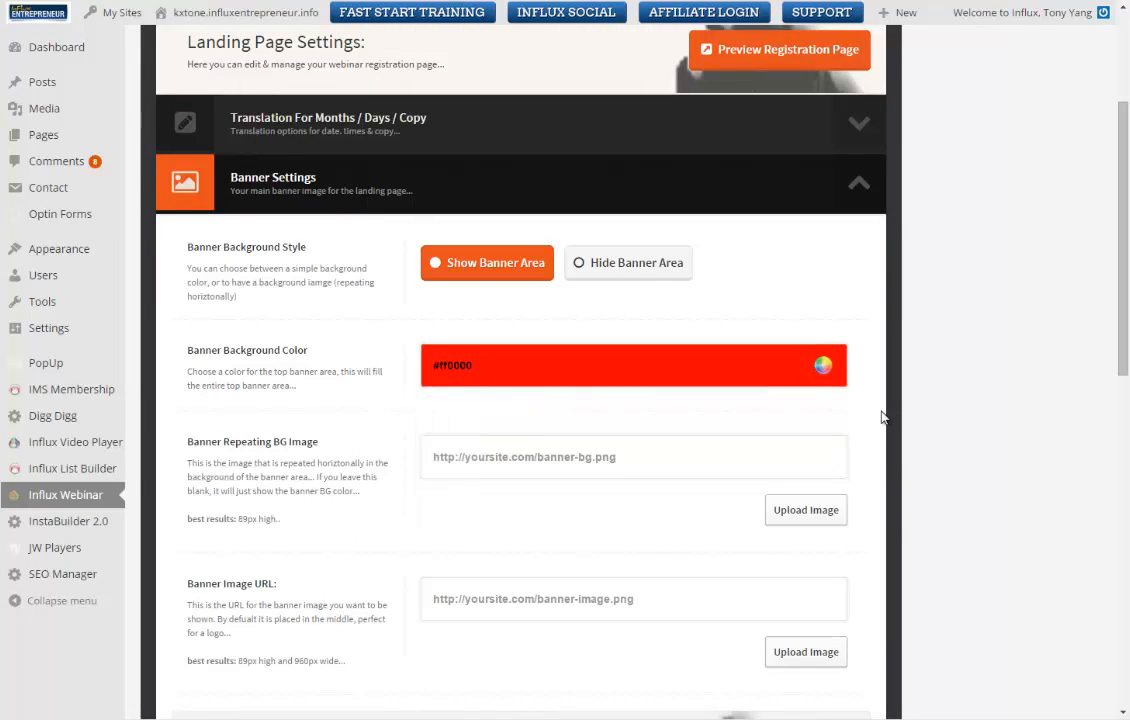
scroll(882, 416, down, 2)
scroll(880, 417, up, 4)
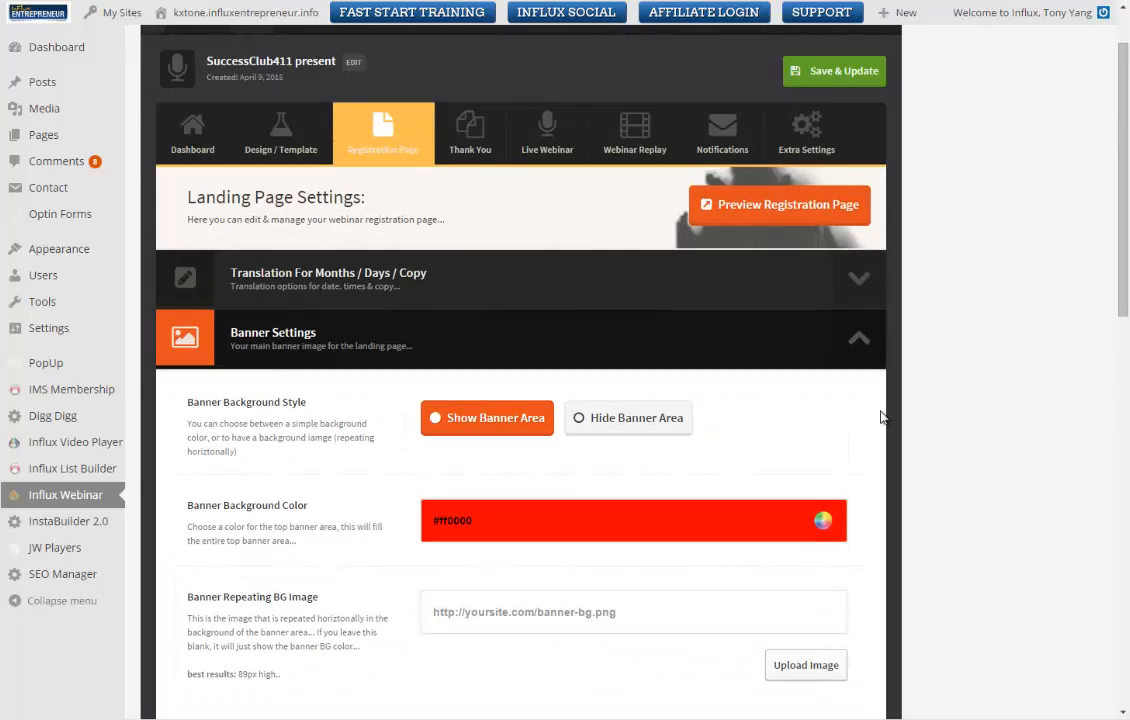
click(840, 72)
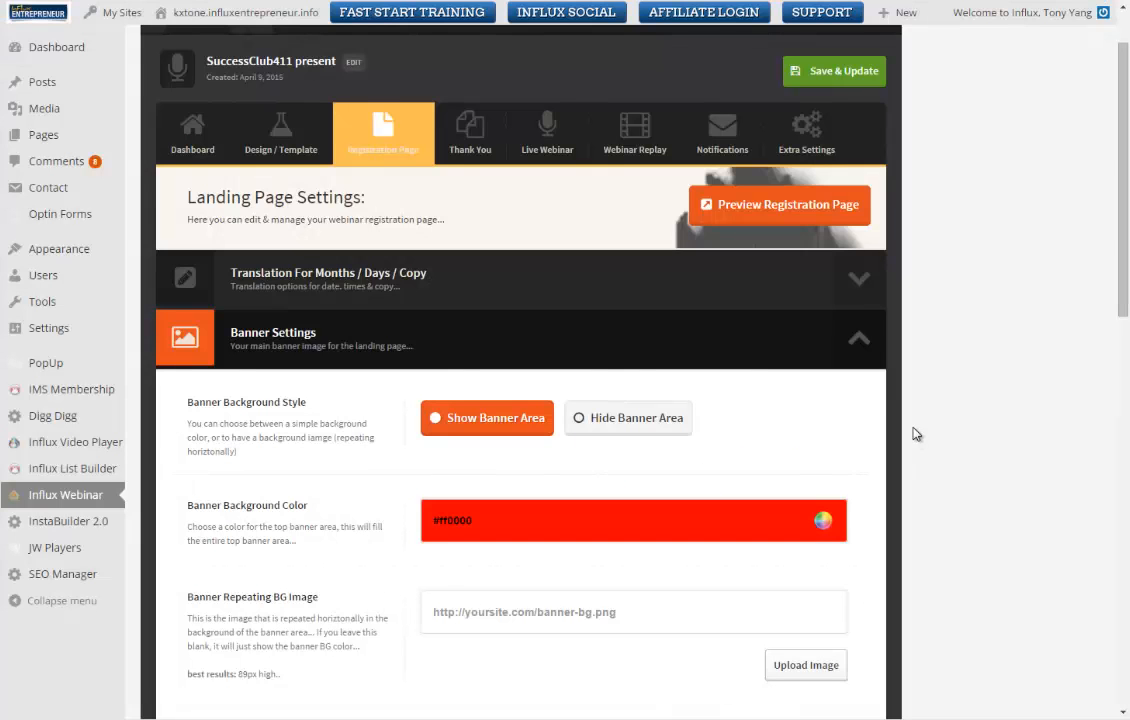
Set the banner background color to white #ffffff and highlight the recommended size for the banner image.
scroll(810, 384, down, 2)
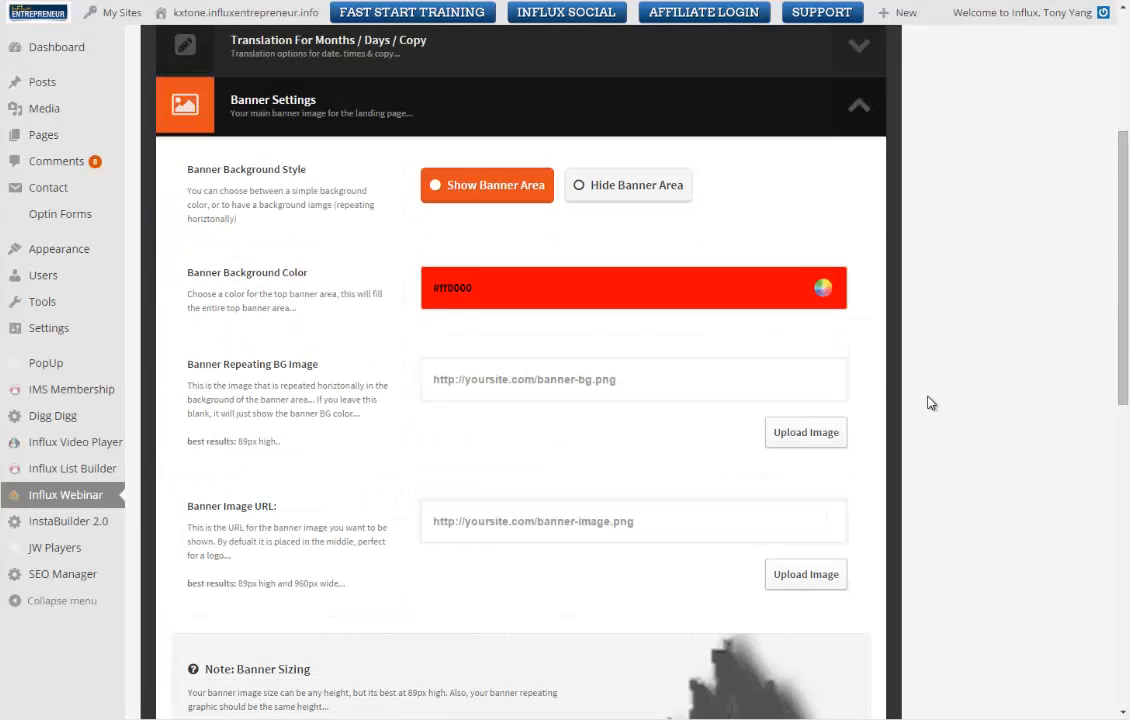
click(470, 288)
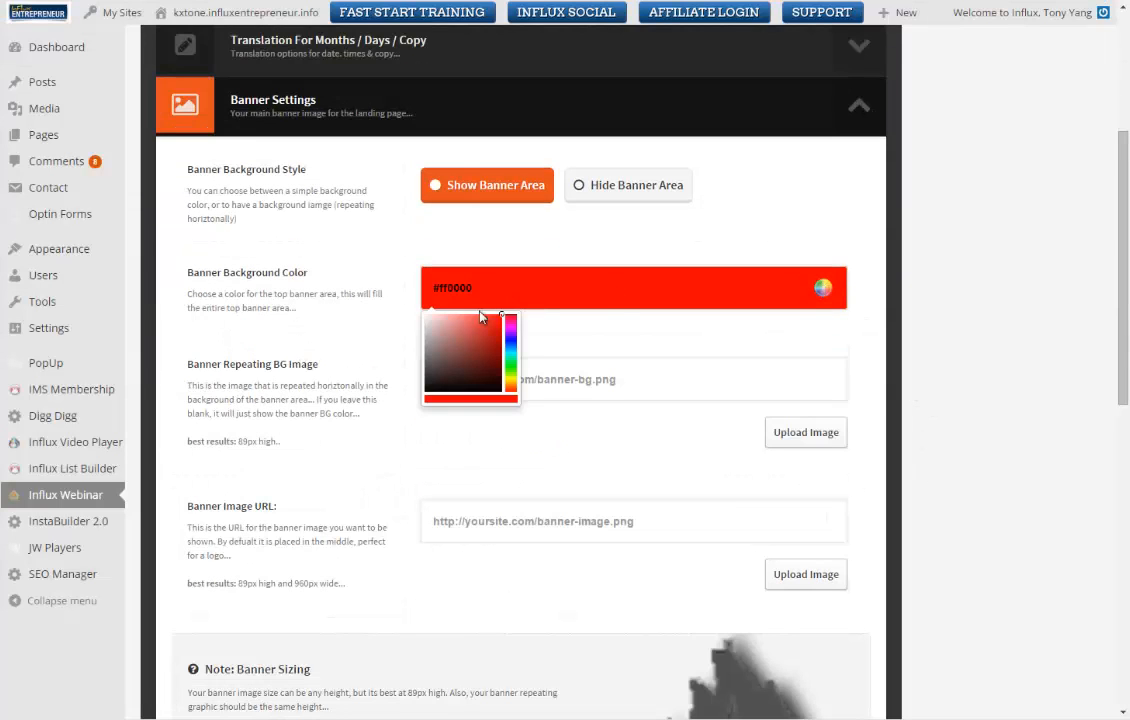
drag(434, 323, 368, 282)
click(908, 378)
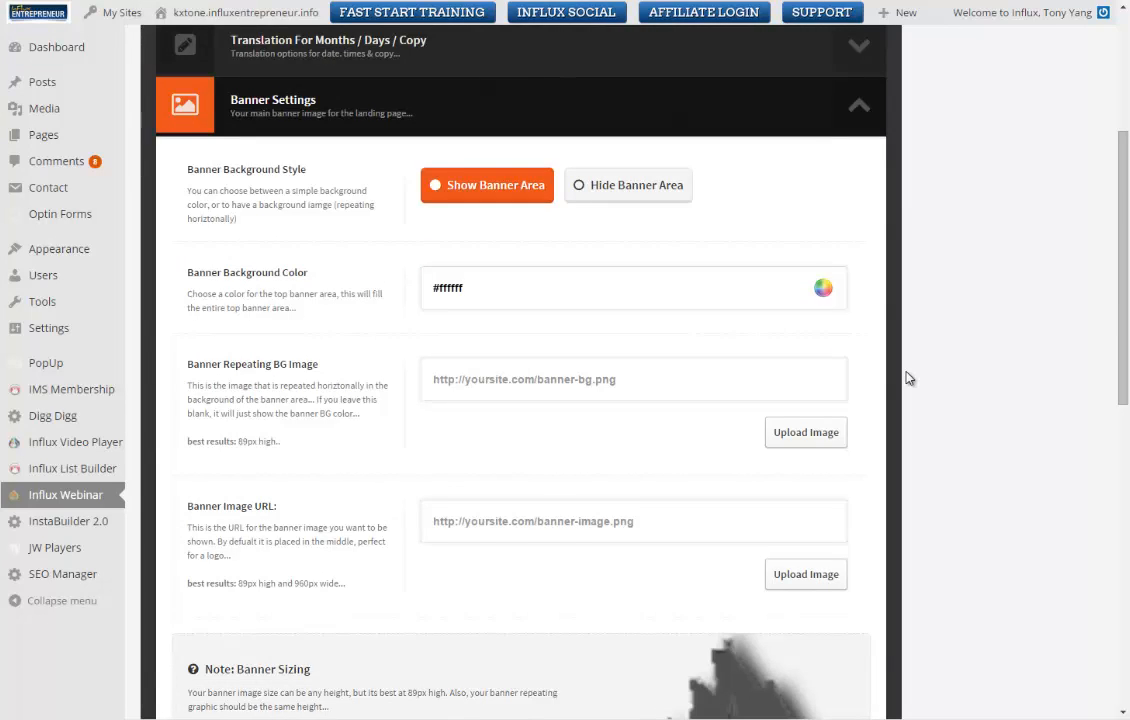
scroll(908, 378, down, 3)
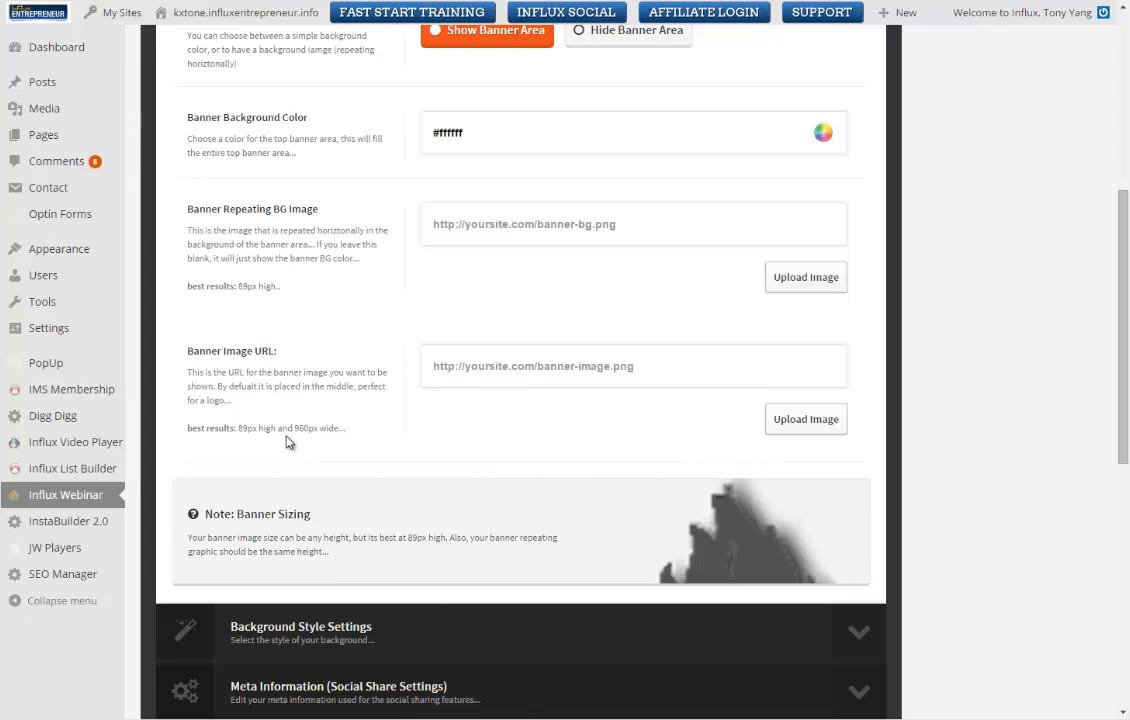
drag(180, 430, 341, 441)
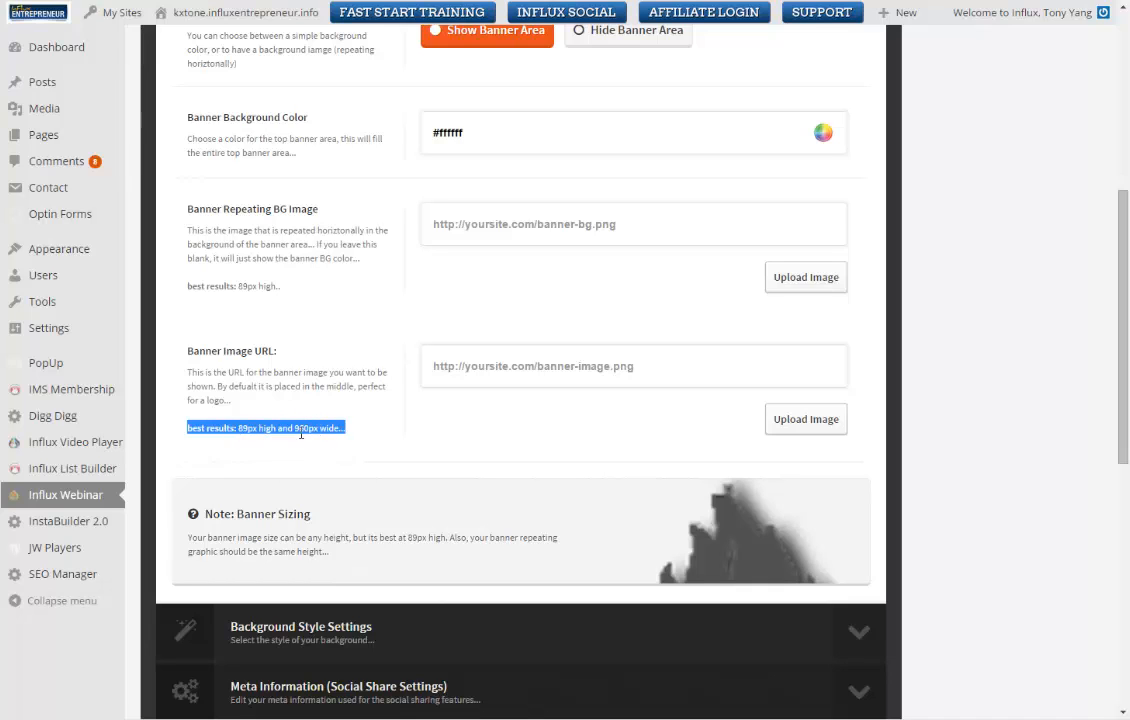
scroll(323, 432, up, 1)
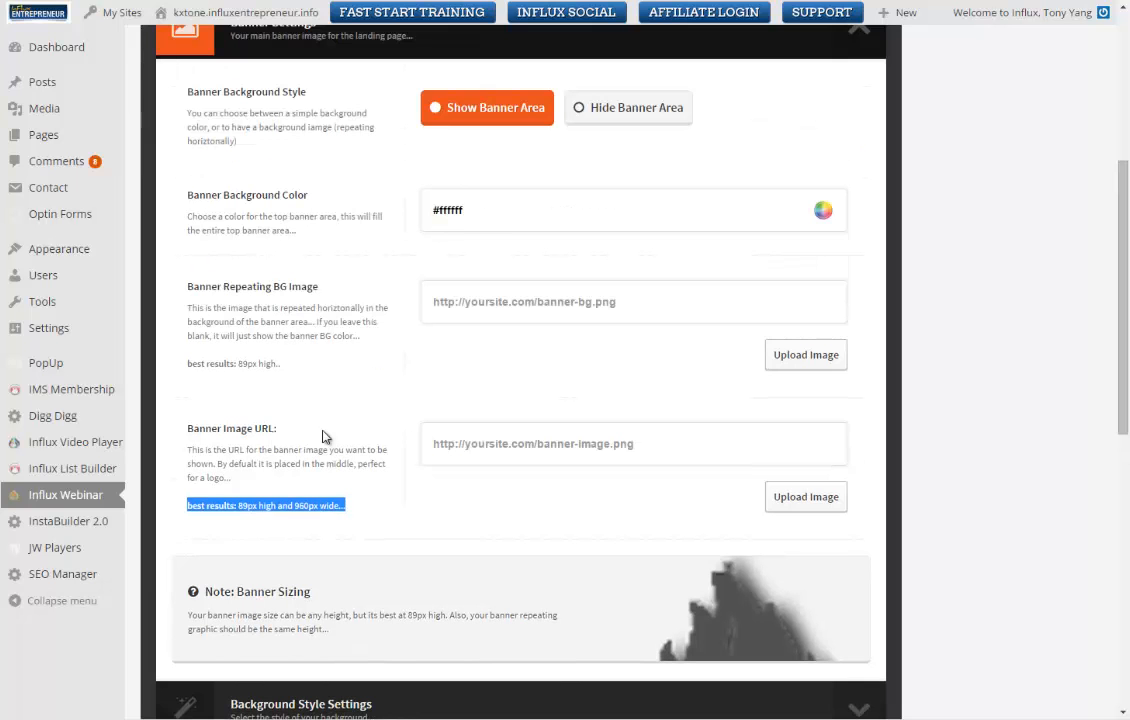
Hide the registration page's banner area and save the webinar.
click(580, 112)
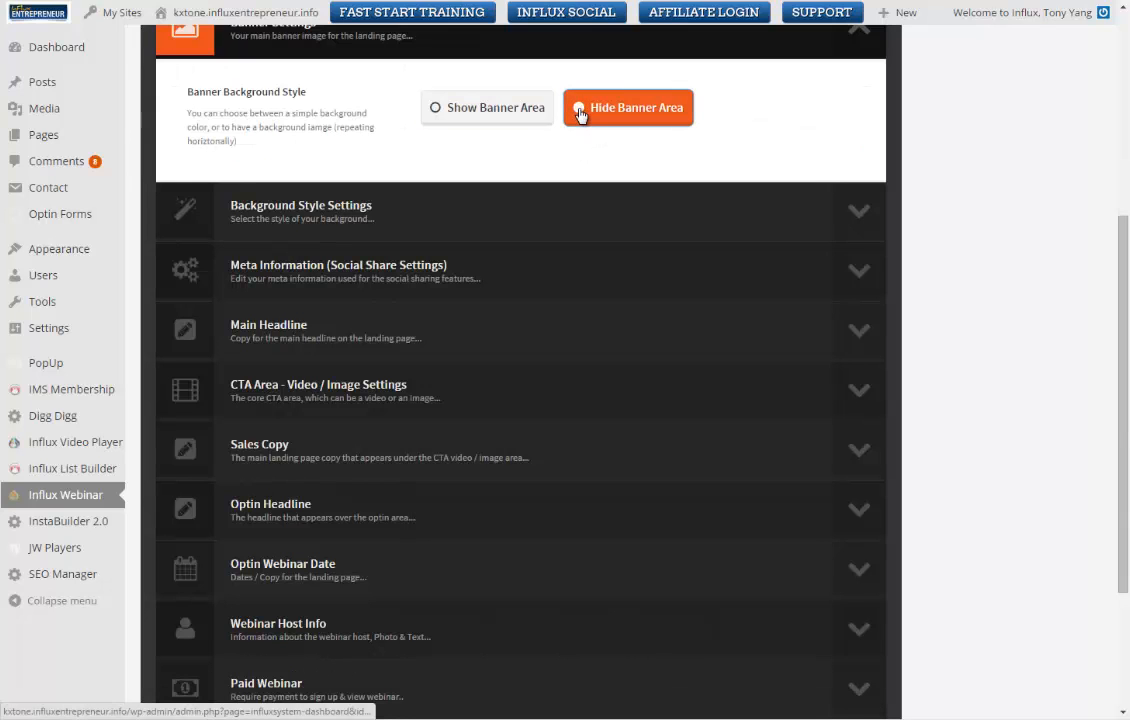
scroll(1024, 217, up, 4)
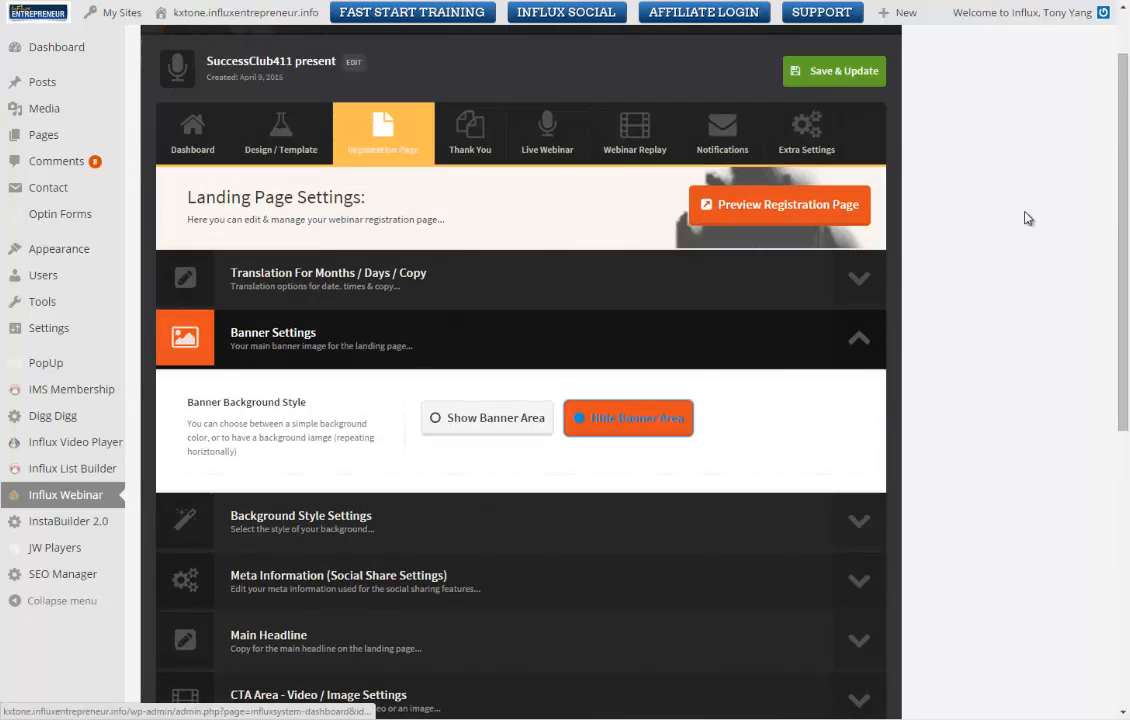
click(831, 75)
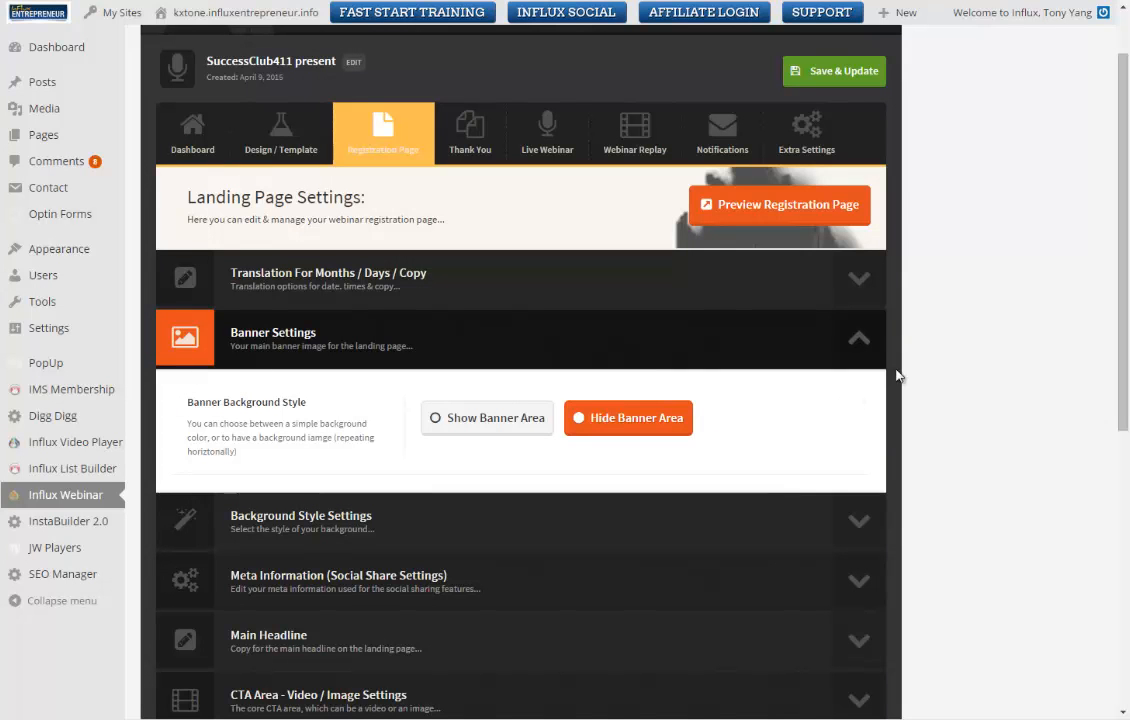
Collapse the banner settings and set the landing page's background color to red #ff0000 in the background style settings.
click(861, 346)
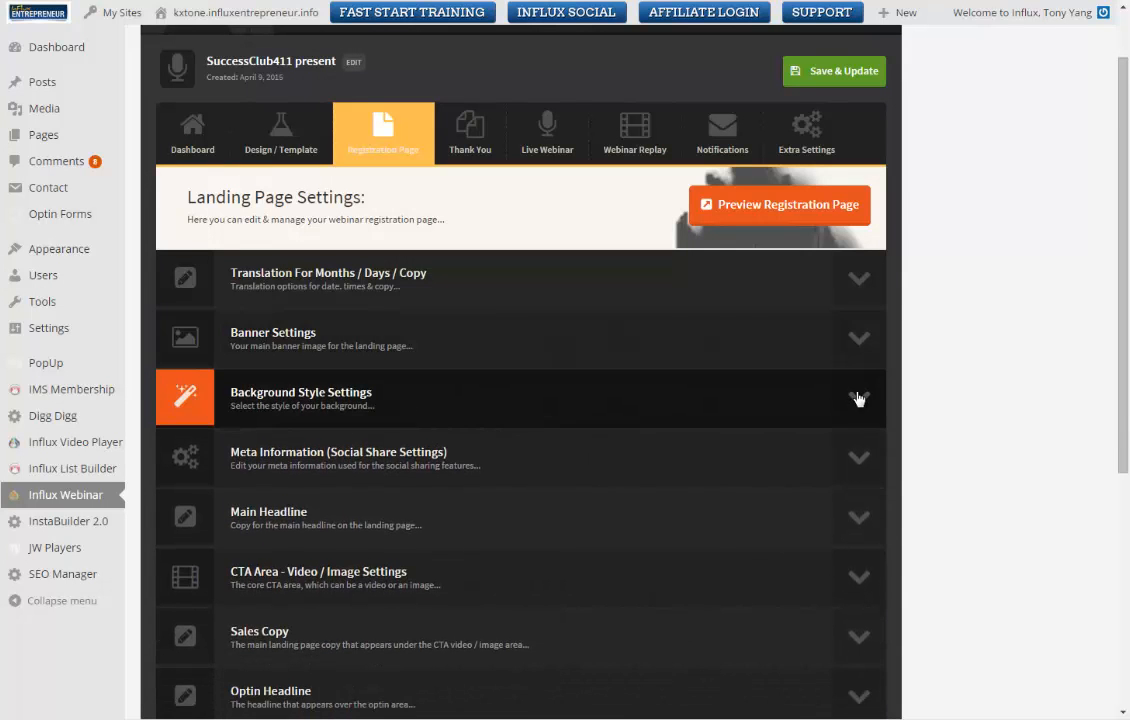
click(858, 398)
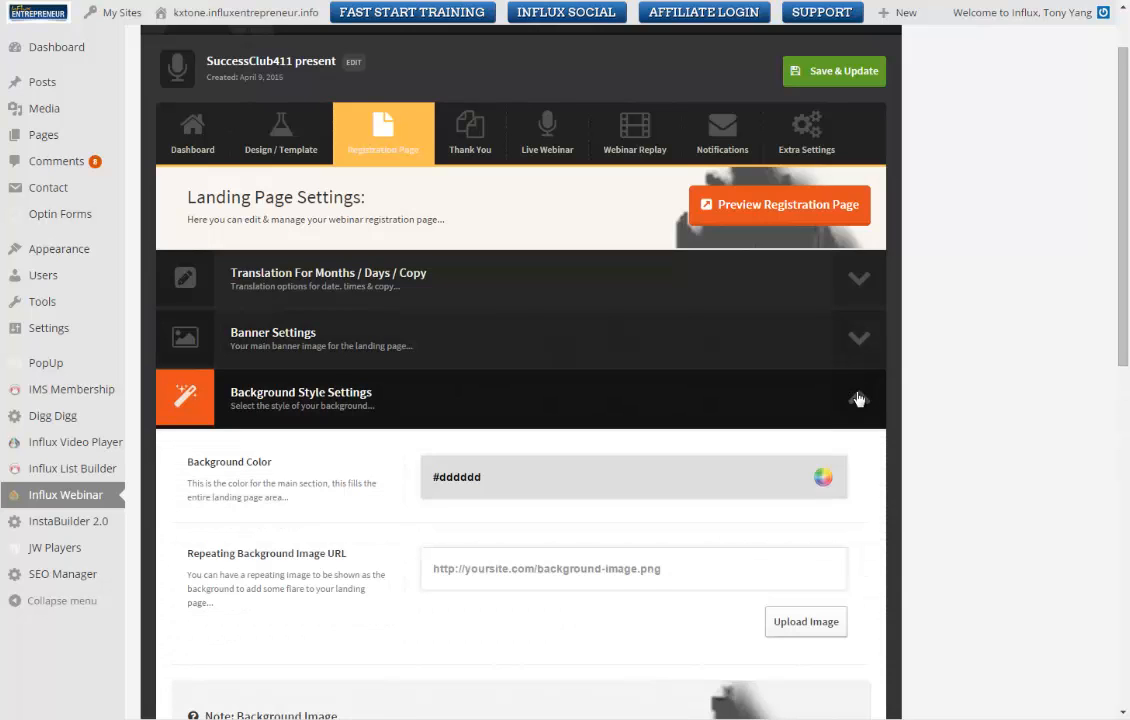
scroll(919, 371, down, 3)
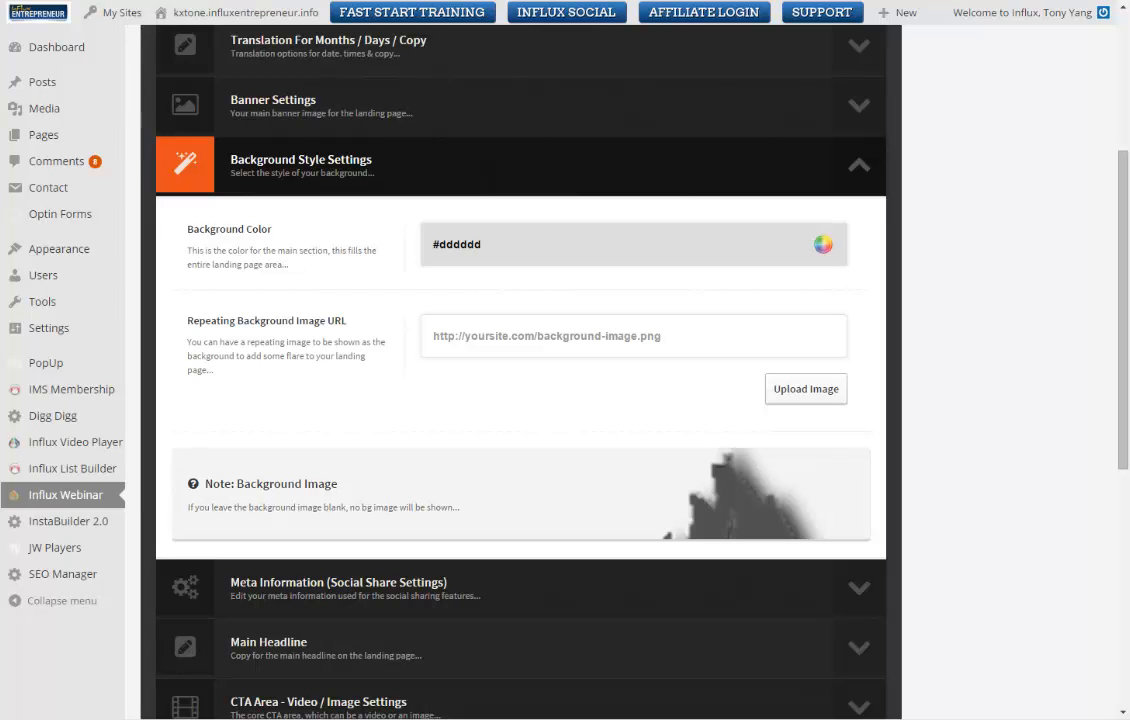
click(824, 244)
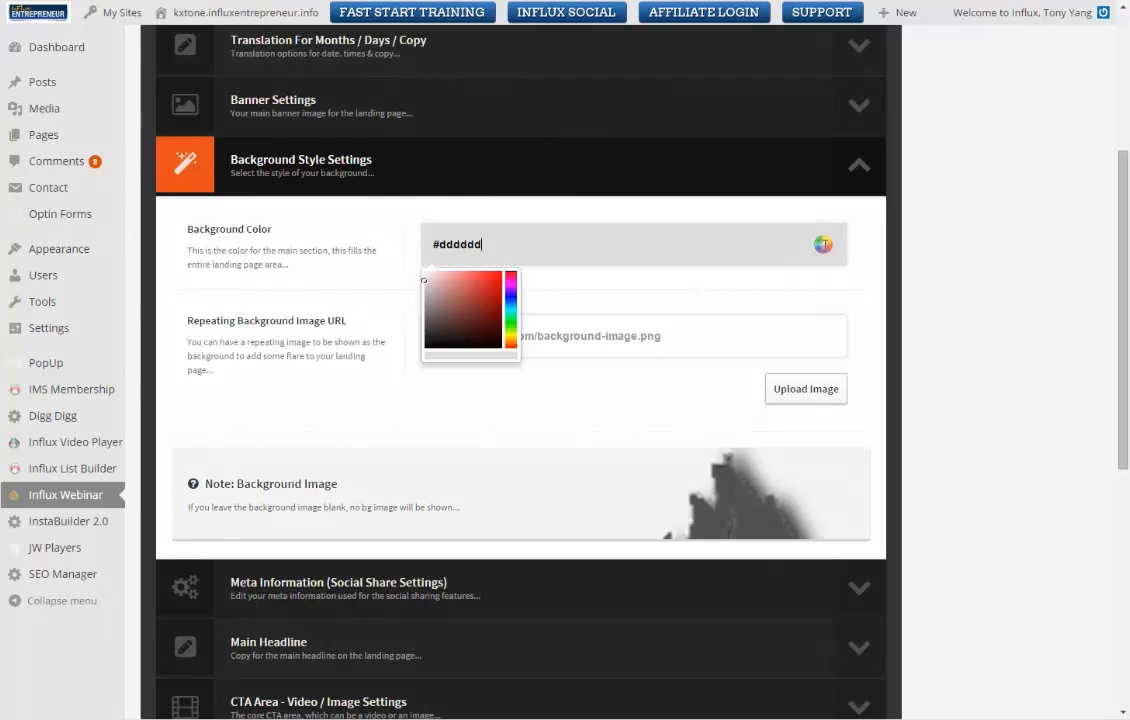
drag(446, 308, 505, 268)
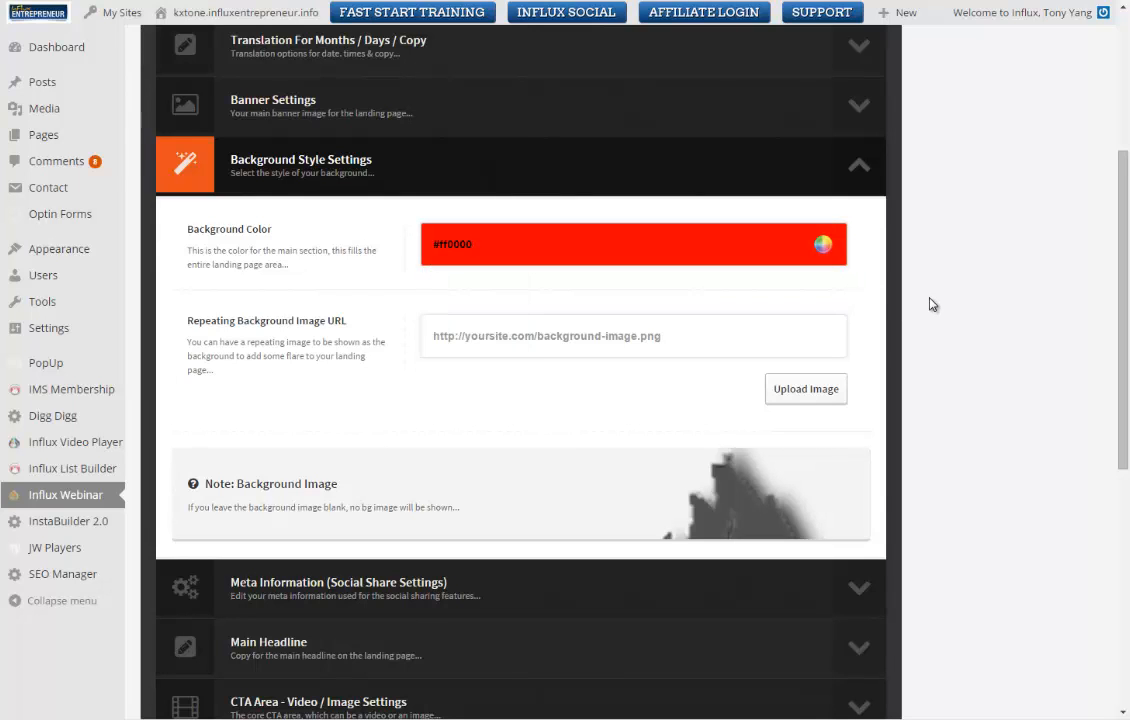
Save the webinar, check the background on the live registration page and return to the background style settings.
scroll(857, 303, up, 2)
scroll(920, 190, up, 2)
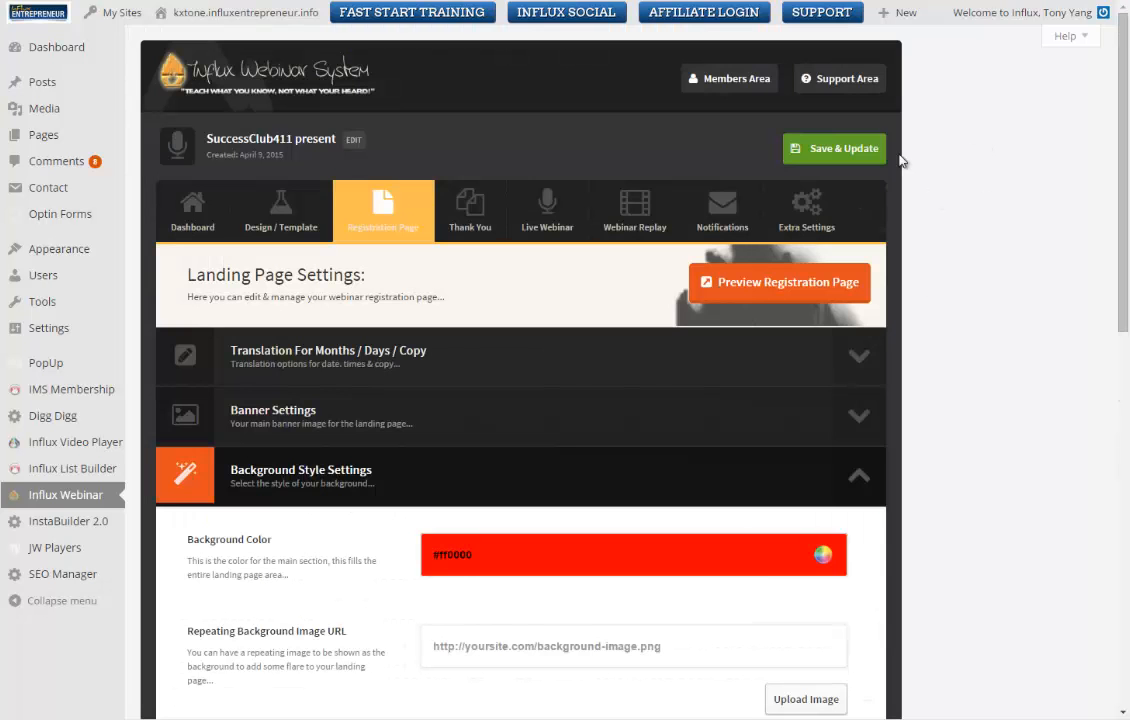
click(814, 155)
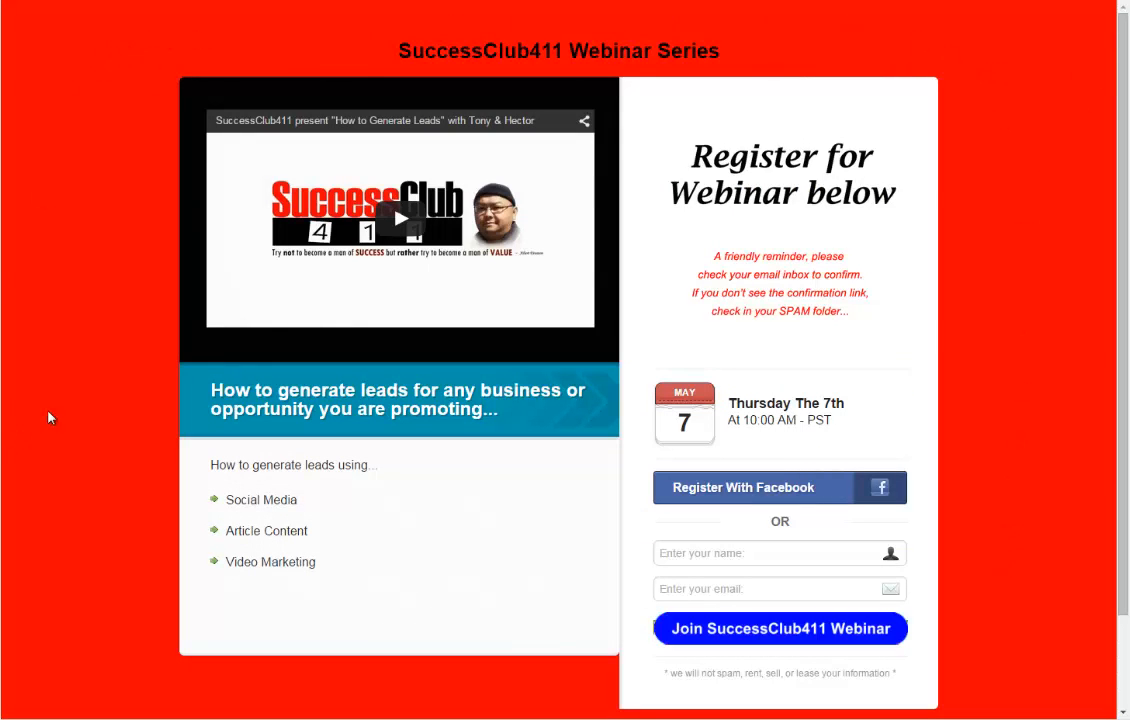
key(ctrl+shift+Tab)
scroll(903, 508, down, 3)
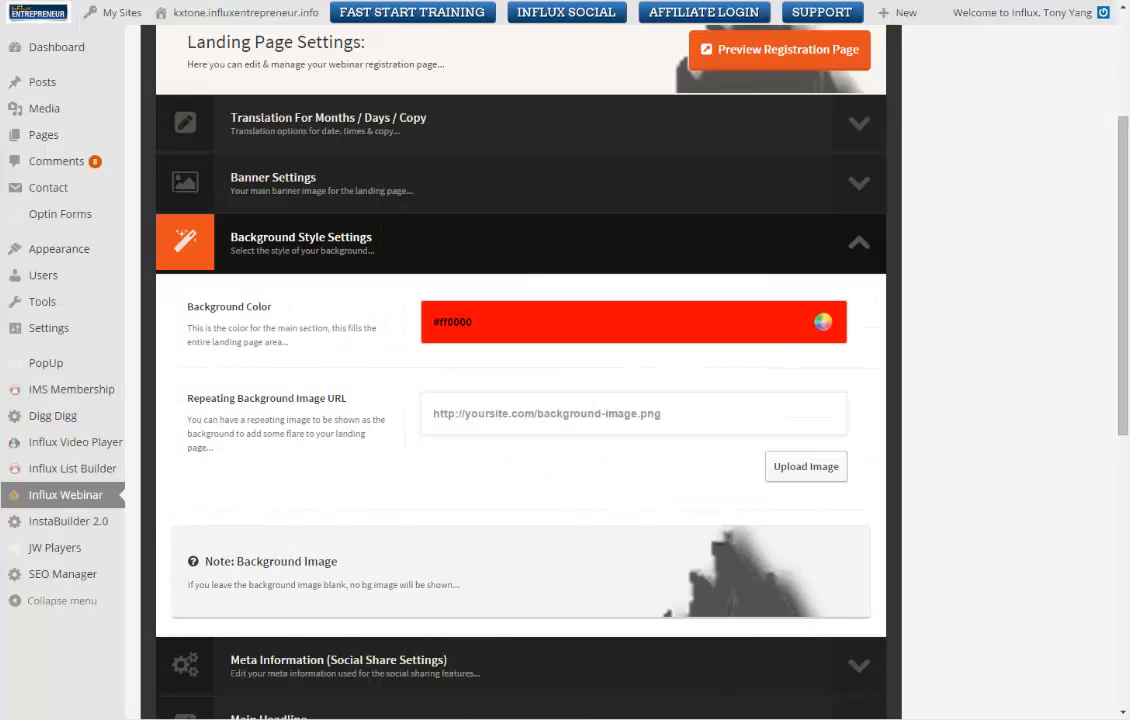
Change the landing page's background color to white #ffffff and check the saved change on the live registration page.
click(460, 322)
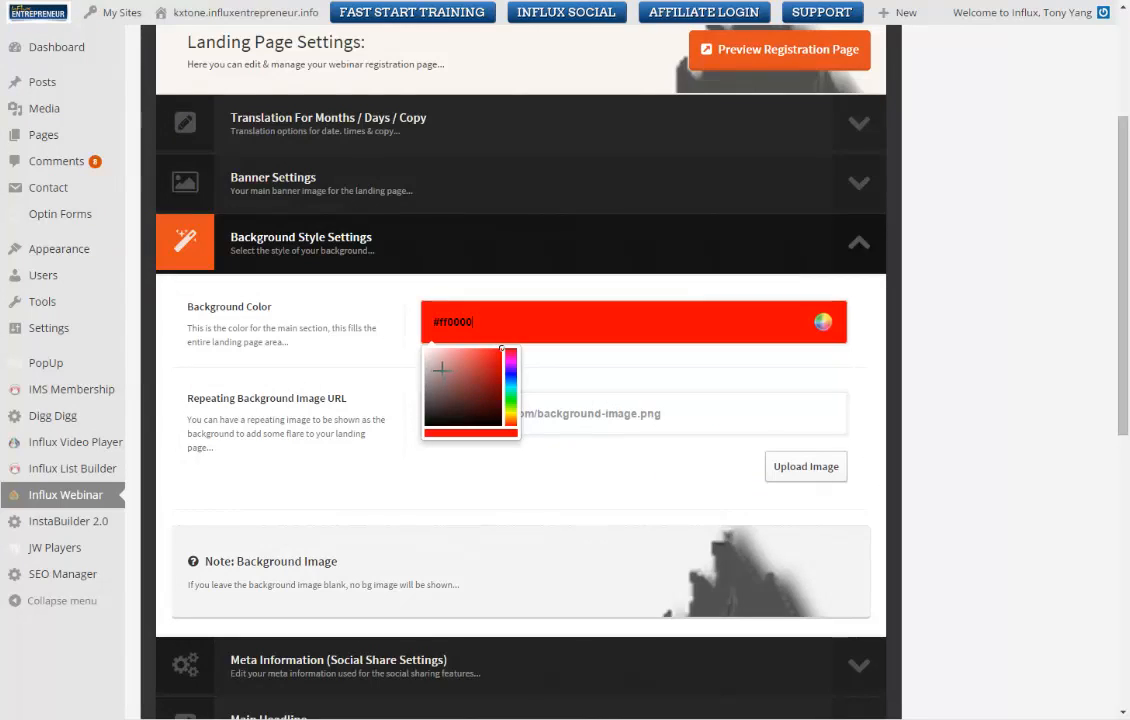
drag(426, 359, 396, 315)
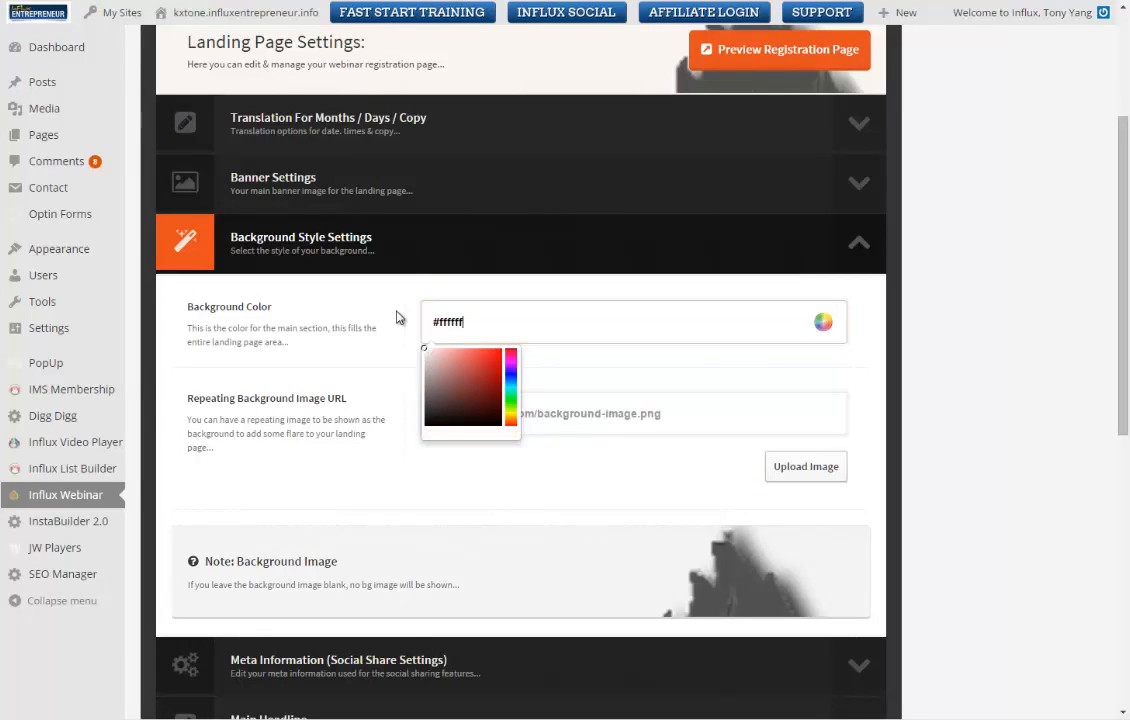
click(923, 393)
scroll(925, 393, up, 2)
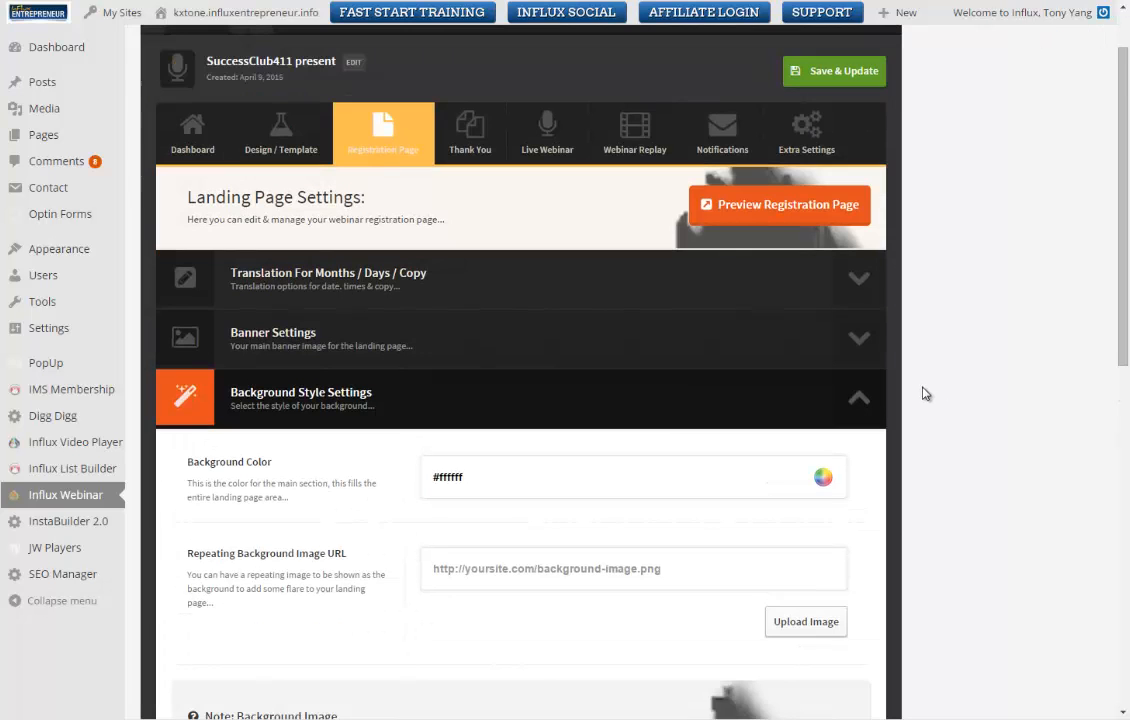
click(855, 80)
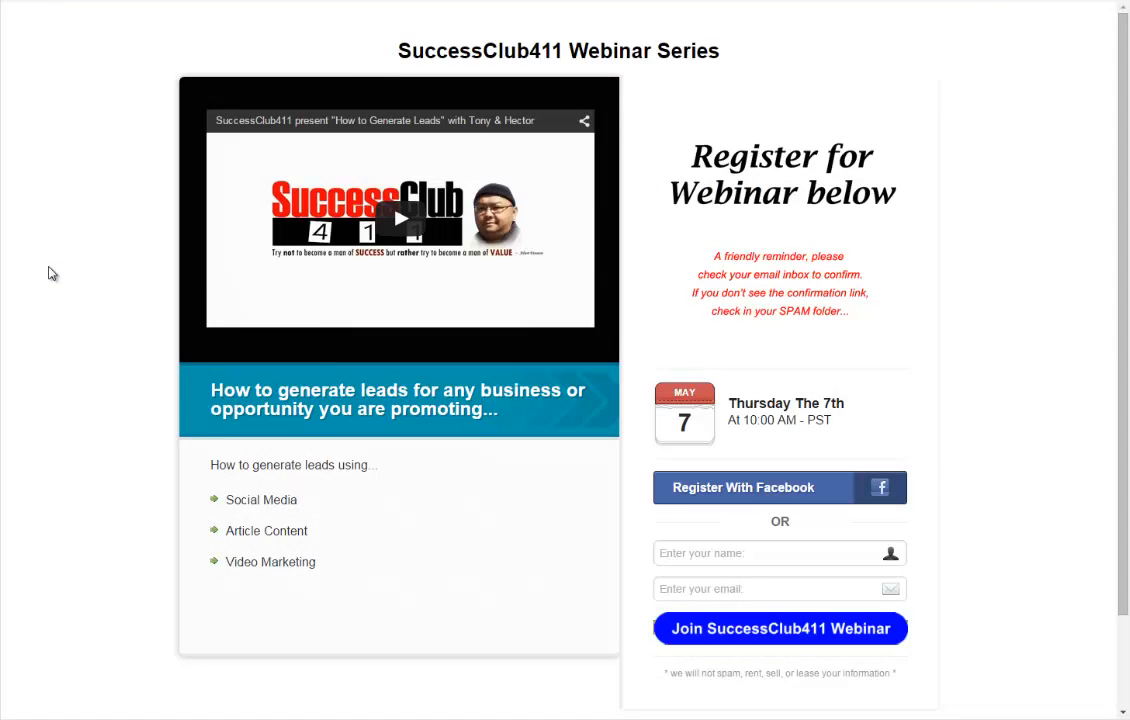
scroll(52, 273, down, 3)
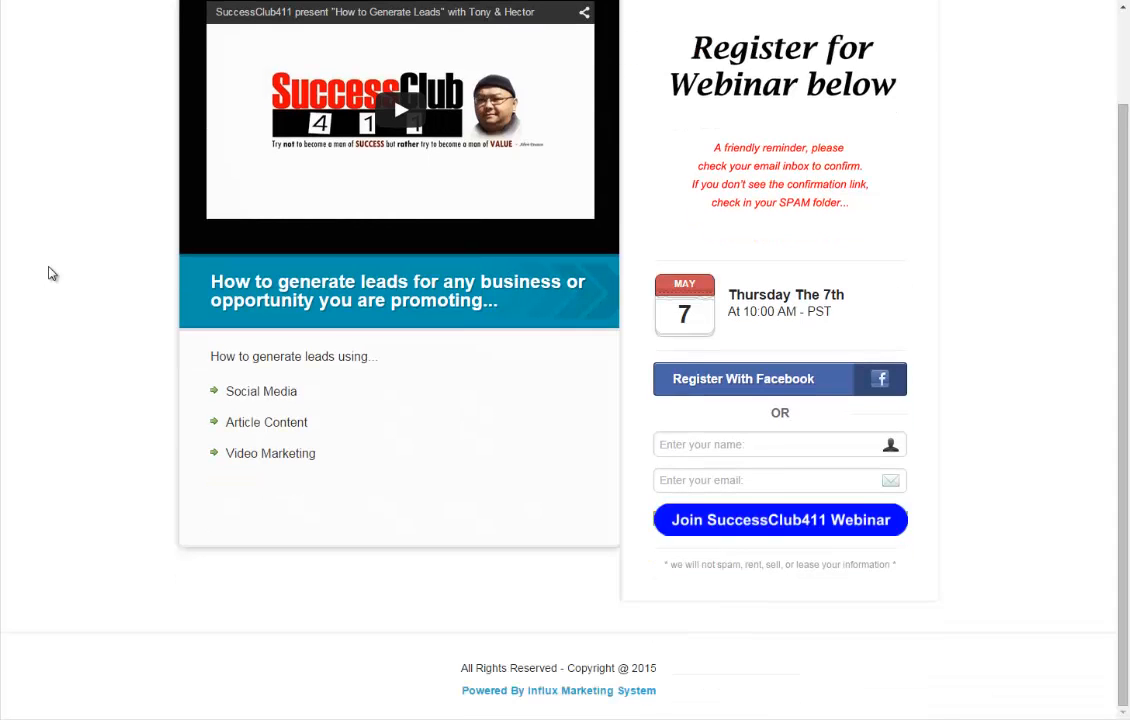
scroll(52, 273, up, 3)
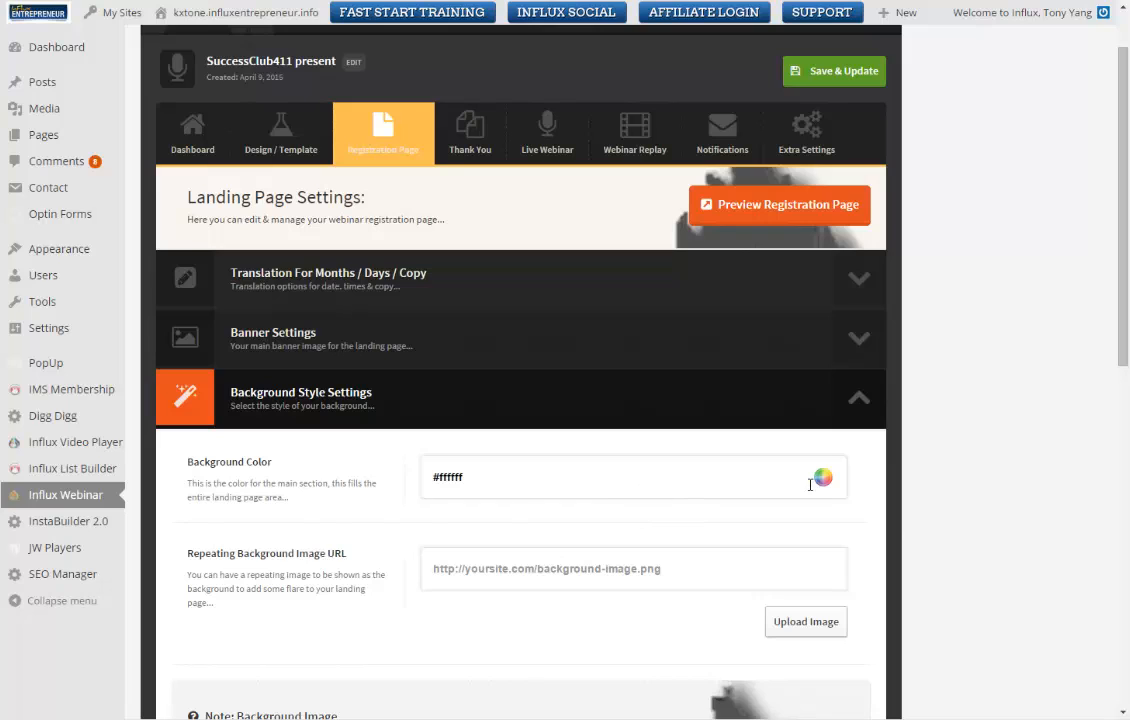
Set the landing page's background color to light gray #dddddd and save the webinar.
click(743, 482)
drag(467, 476, 440, 475)
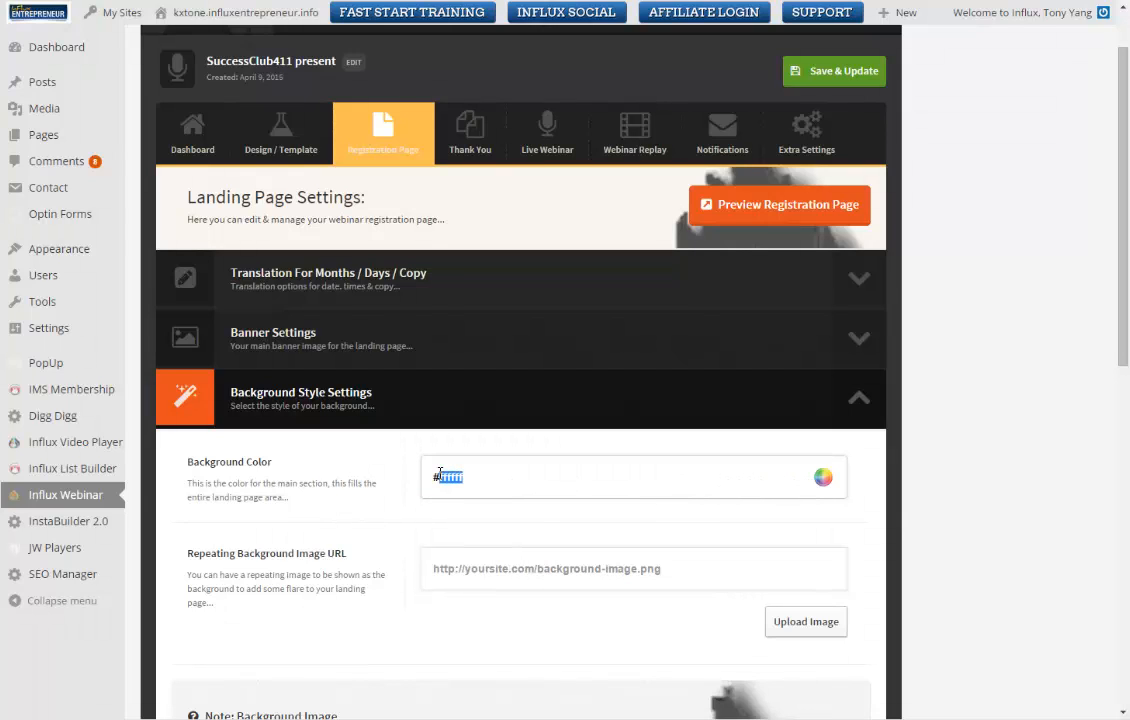
text(dddddd)
click(855, 80)
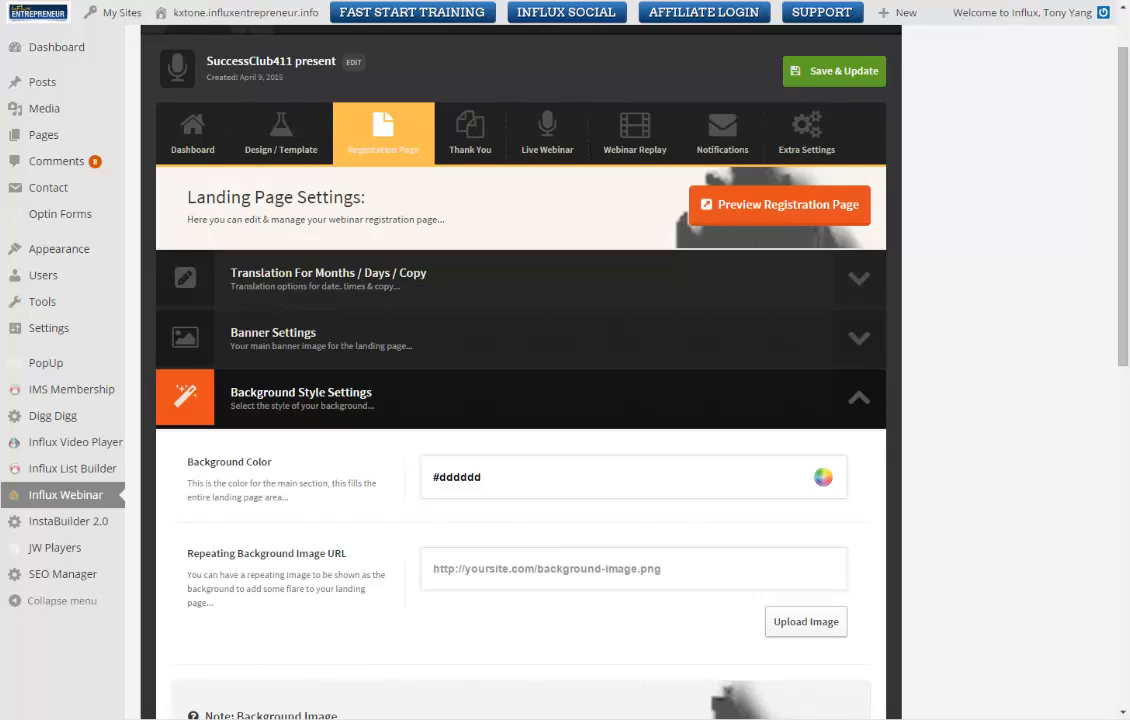
Reload the live registration page to check its background color and return to the background style settings.
key(ctrl+Tab)
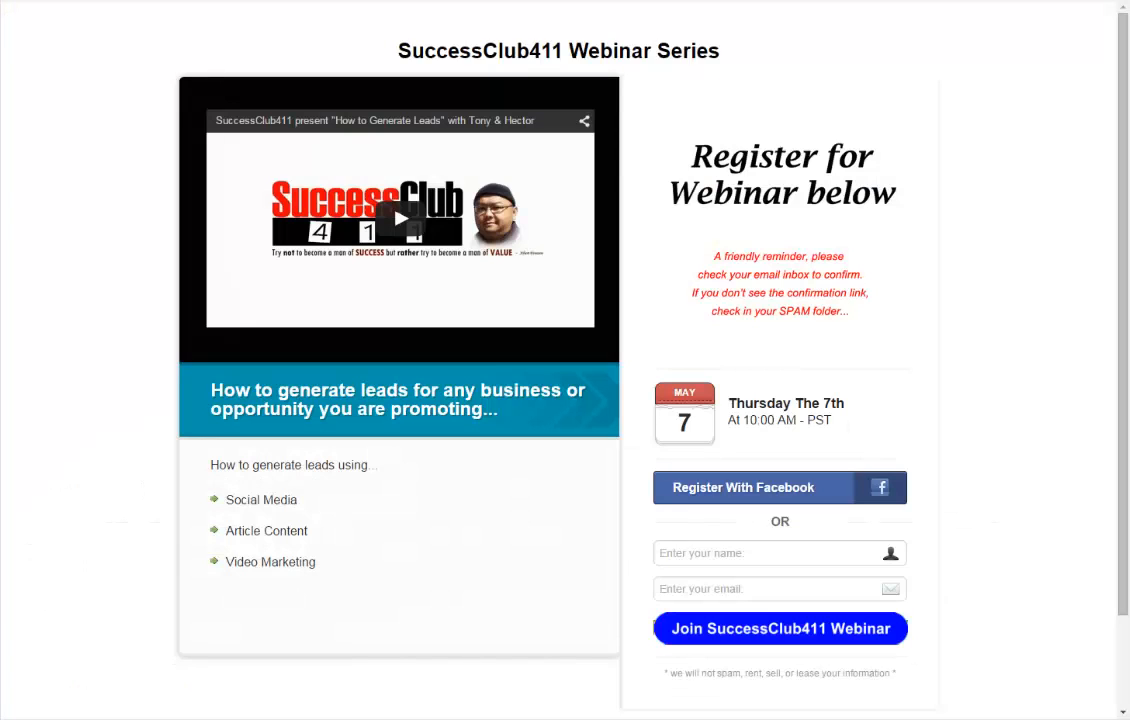
key(F5)
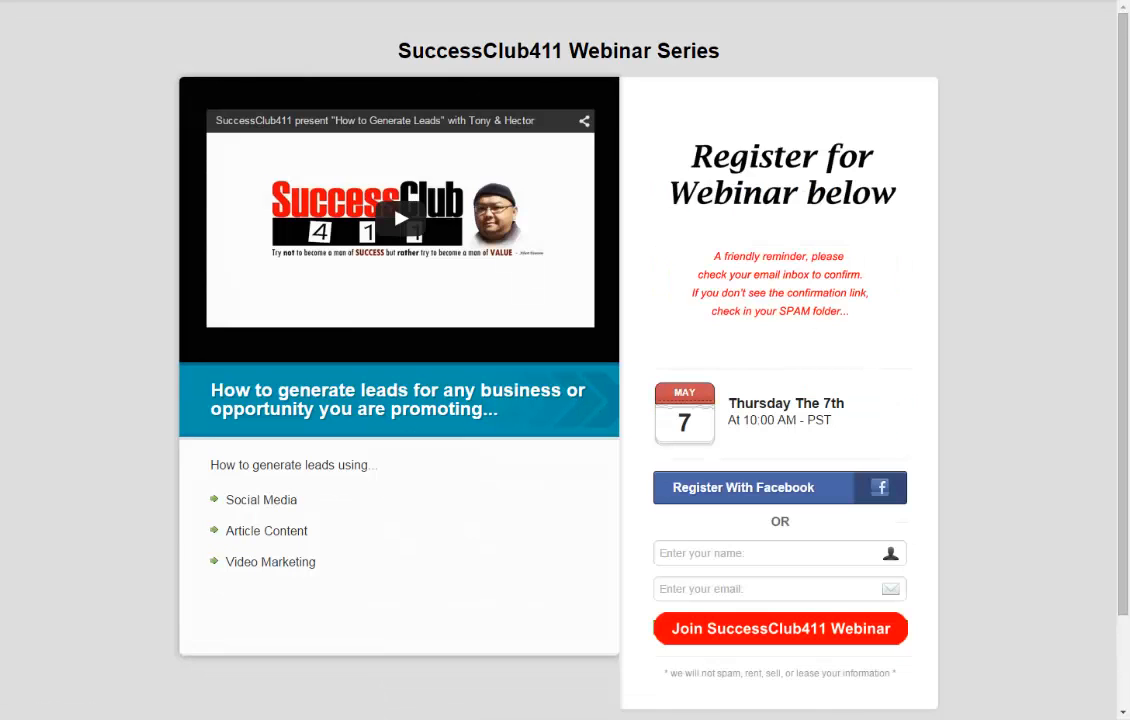
key(ctrl+Tab)
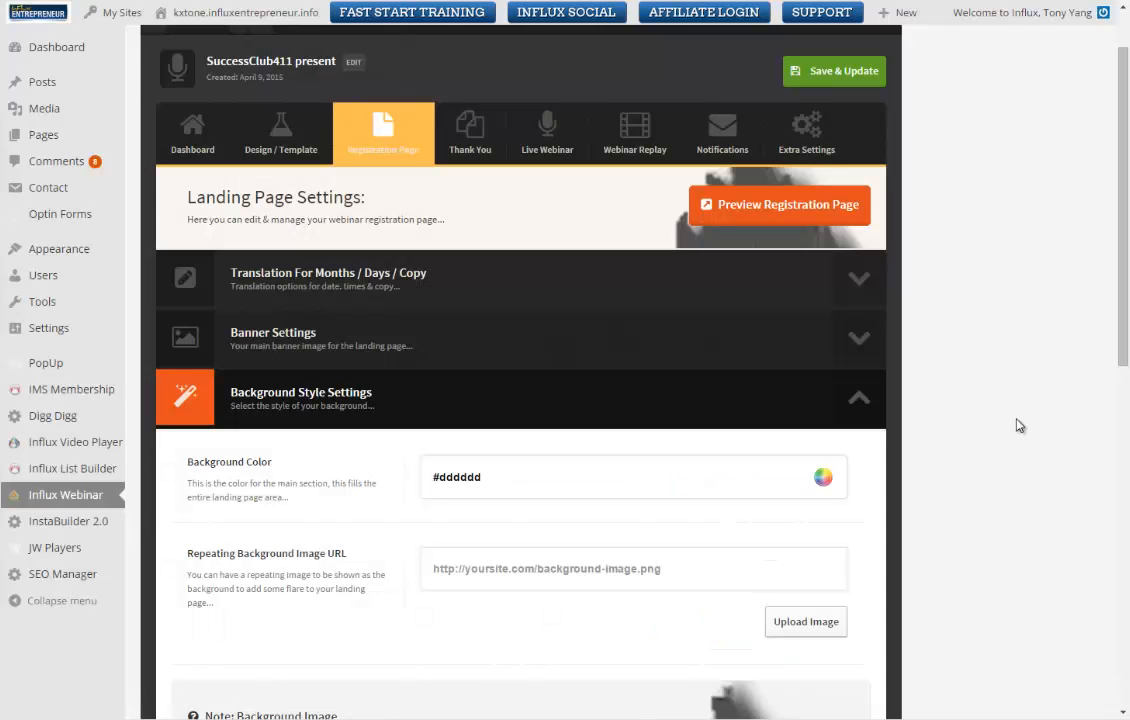
Collapse the background style settings and expand the Meta Information (Social Share Settings) section.
scroll(1019, 424, down, 3)
scroll(1013, 377, down, 1)
scroll(1013, 372, up, 2)
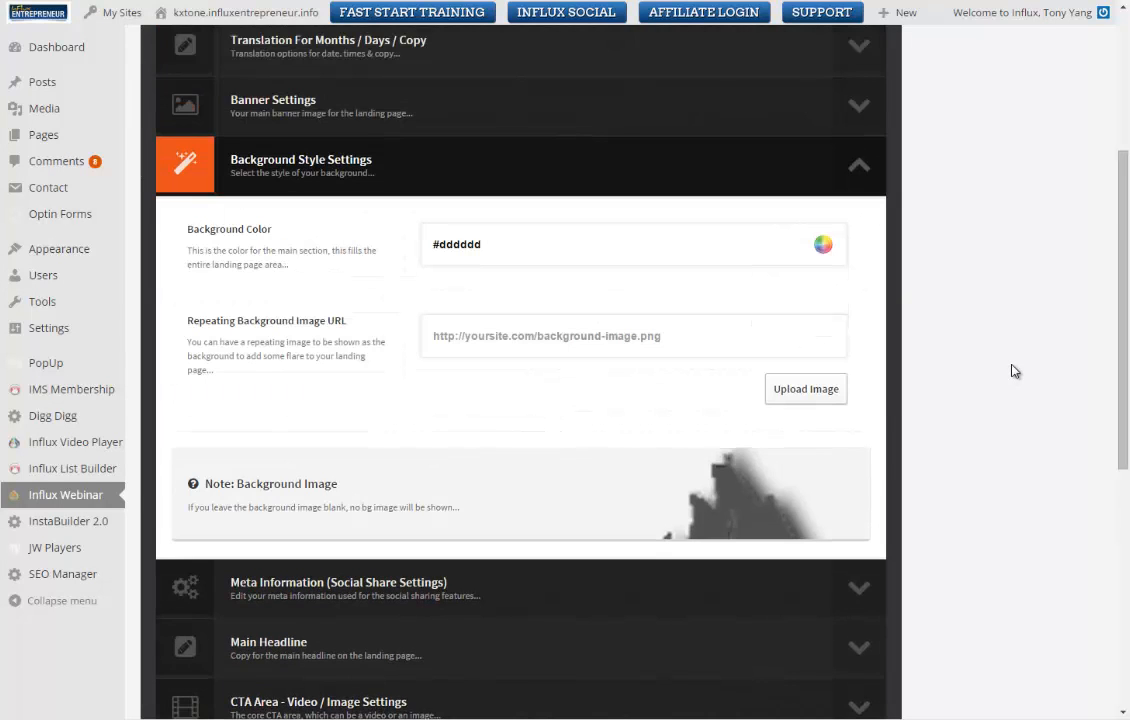
click(851, 168)
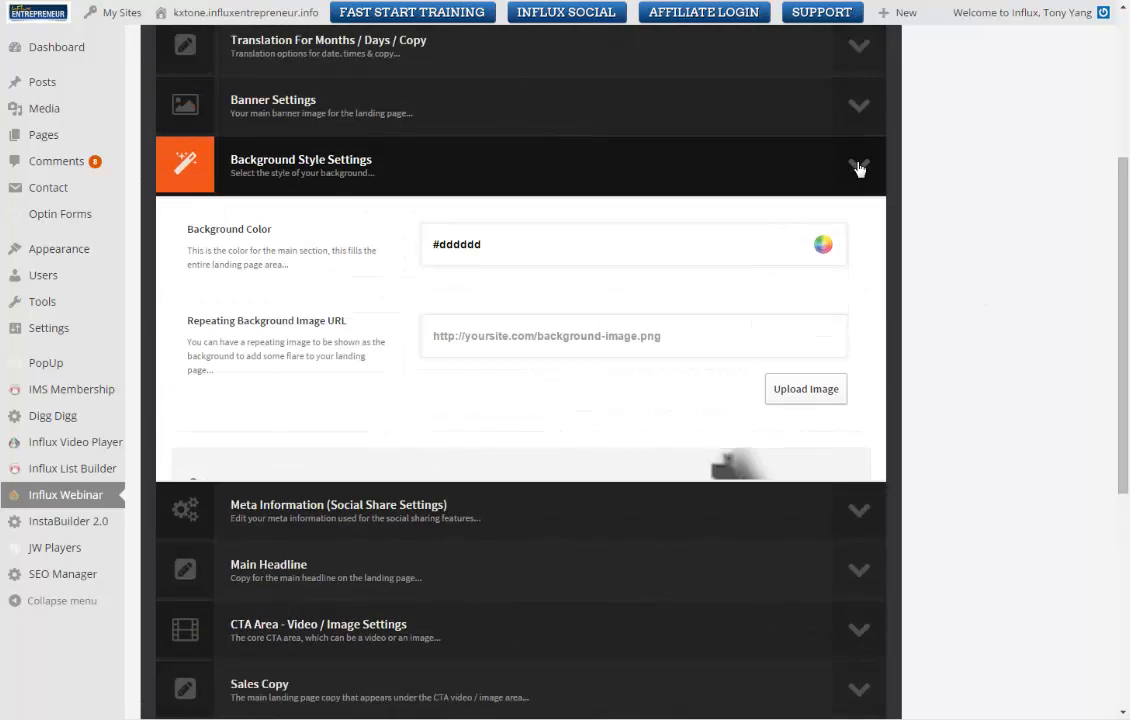
click(858, 227)
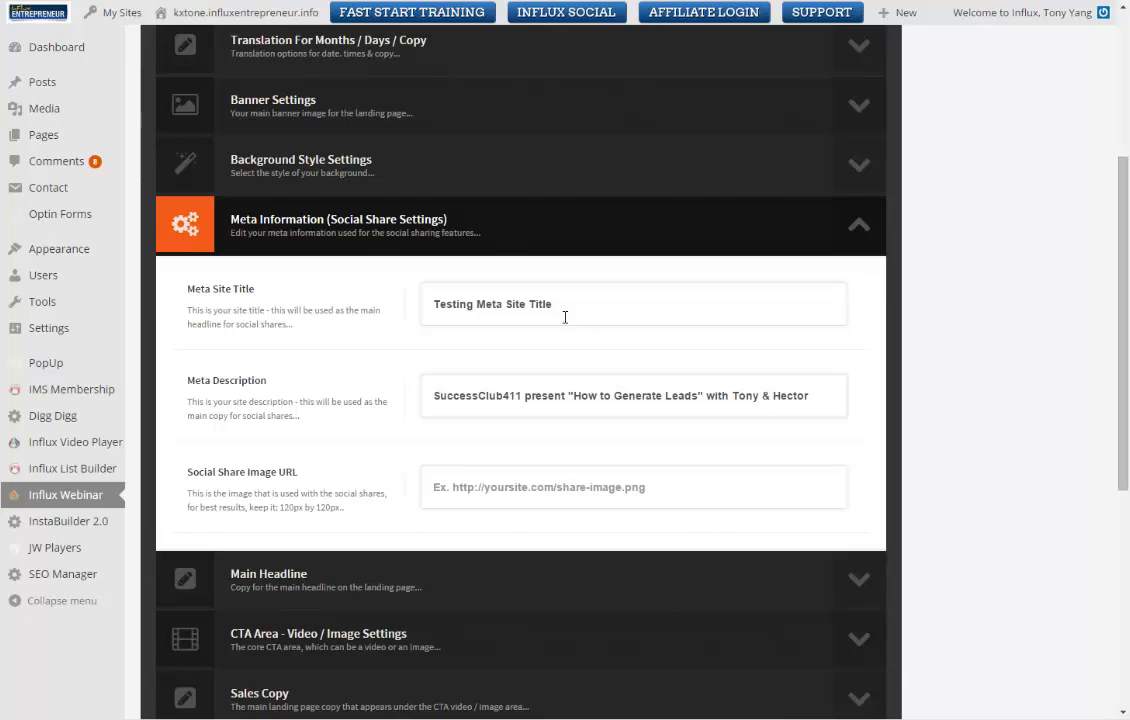
Replace the Meta Site Title with a copy of the Meta Description text.
drag(812, 395, 393, 385)
key(ctrl+c)
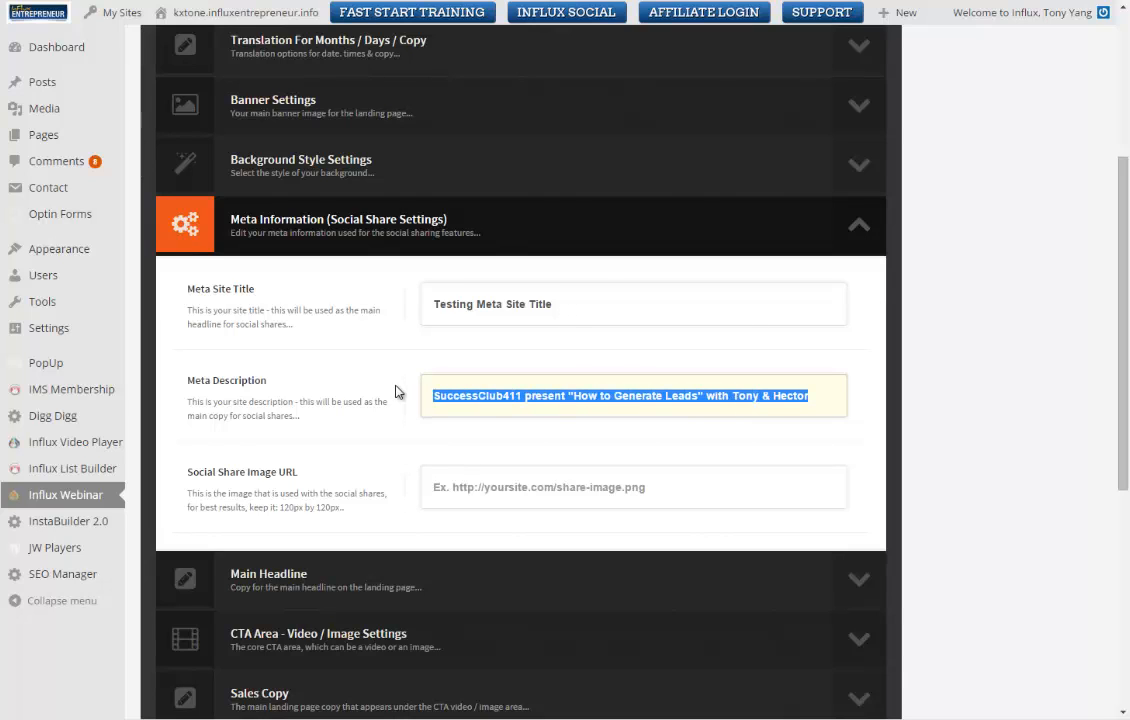
drag(600, 295, 388, 308)
key(ctrl+v)
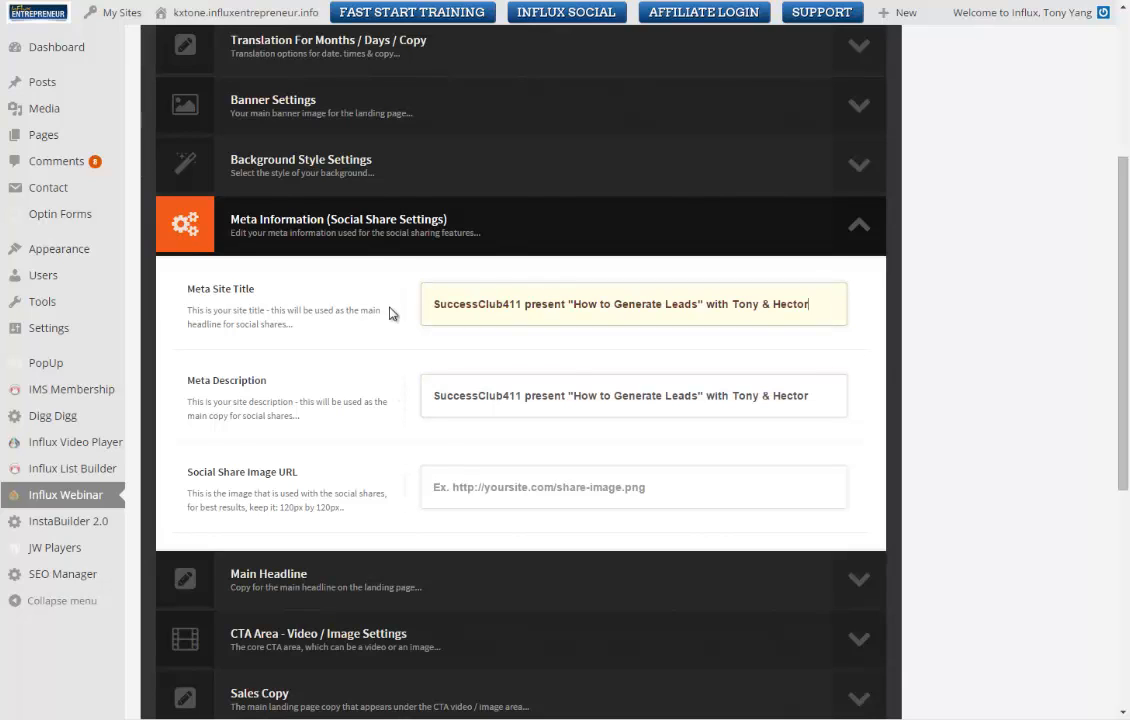
click(950, 347)
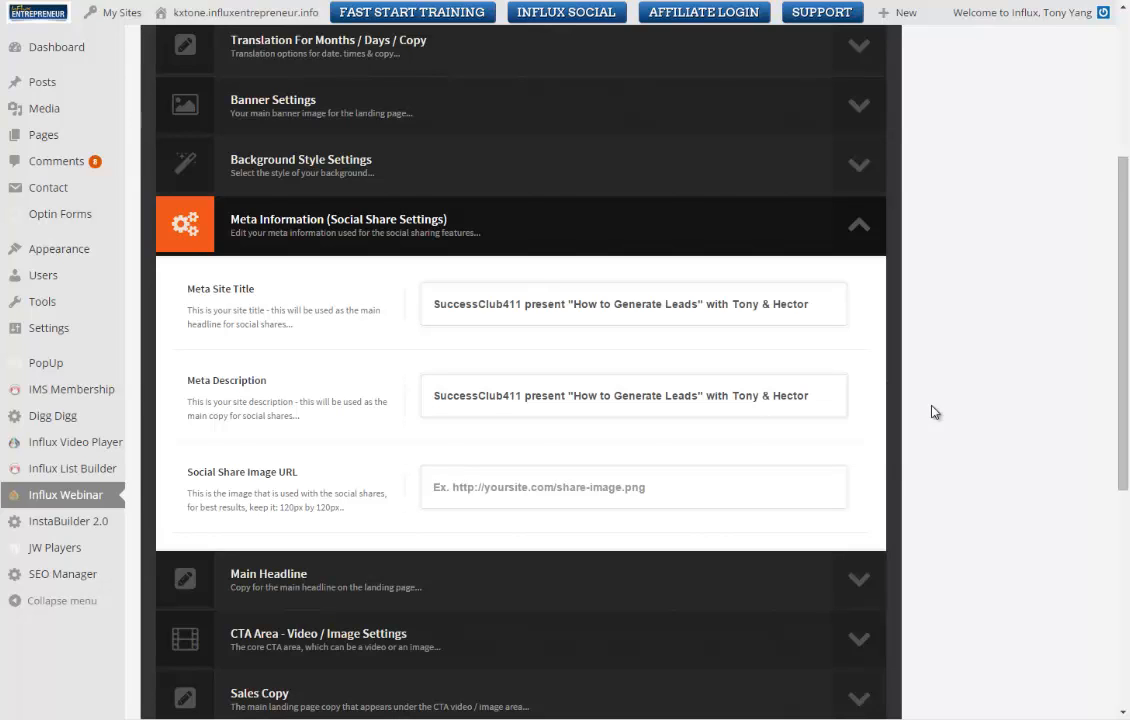
Review the social share settings and save the webinar with the new meta site title.
scroll(931, 412, up, 1)
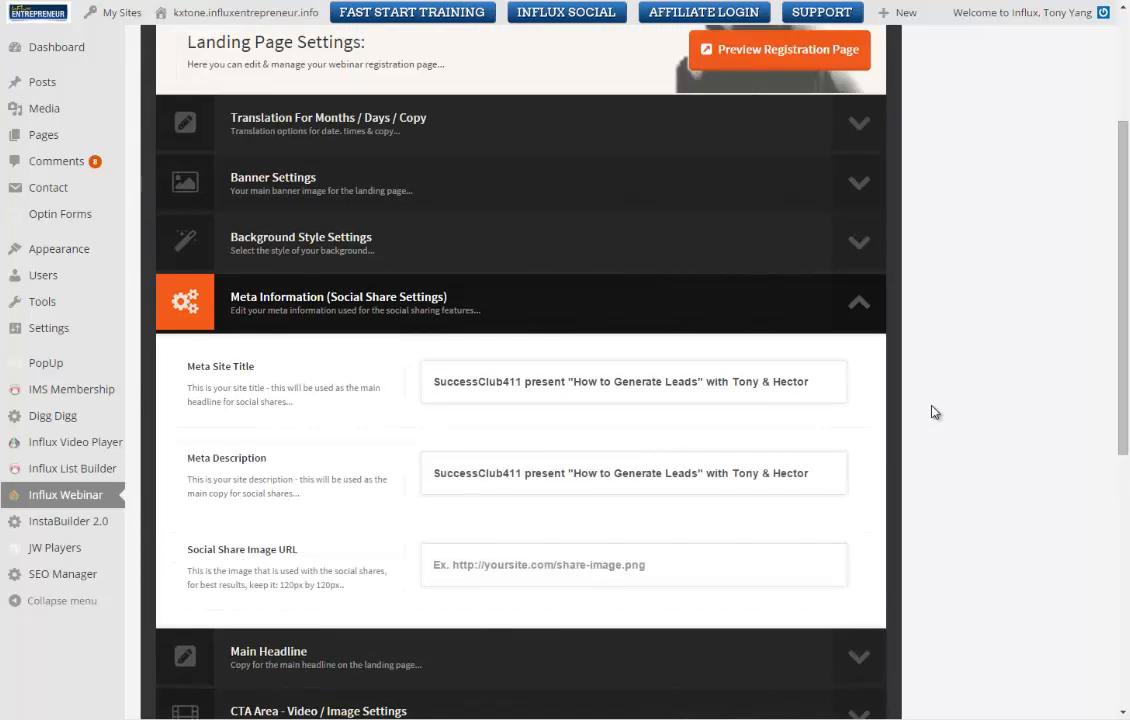
scroll(931, 412, down, 2)
scroll(931, 412, up, 1)
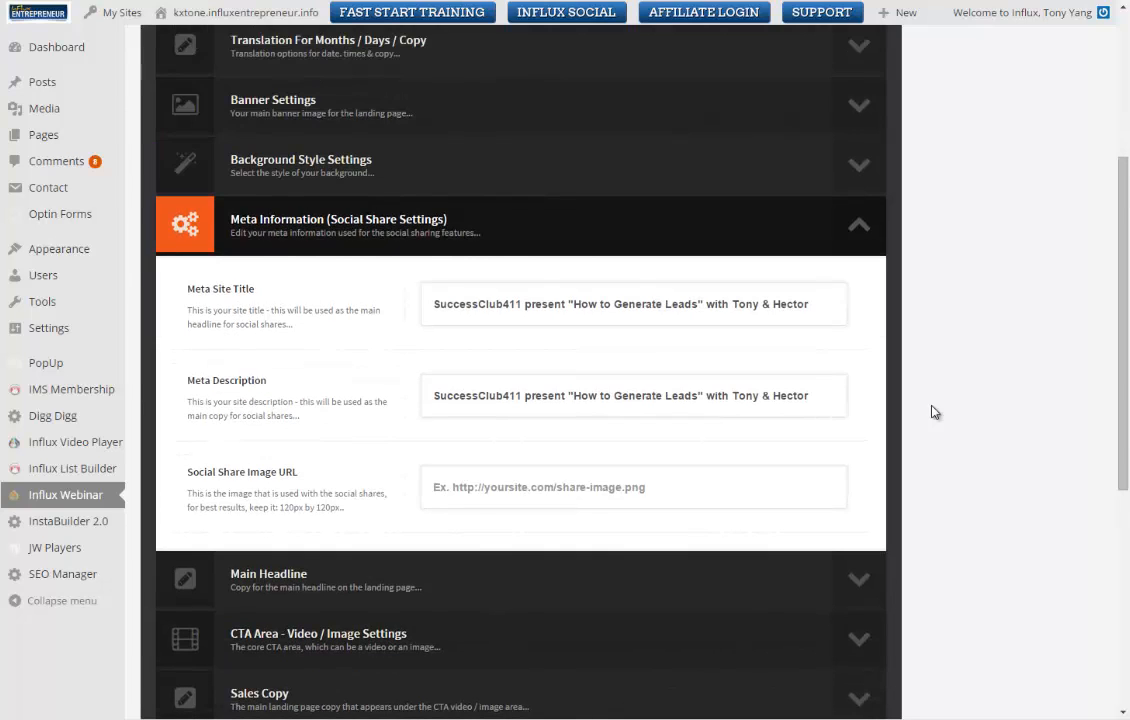
scroll(931, 412, up, 1)
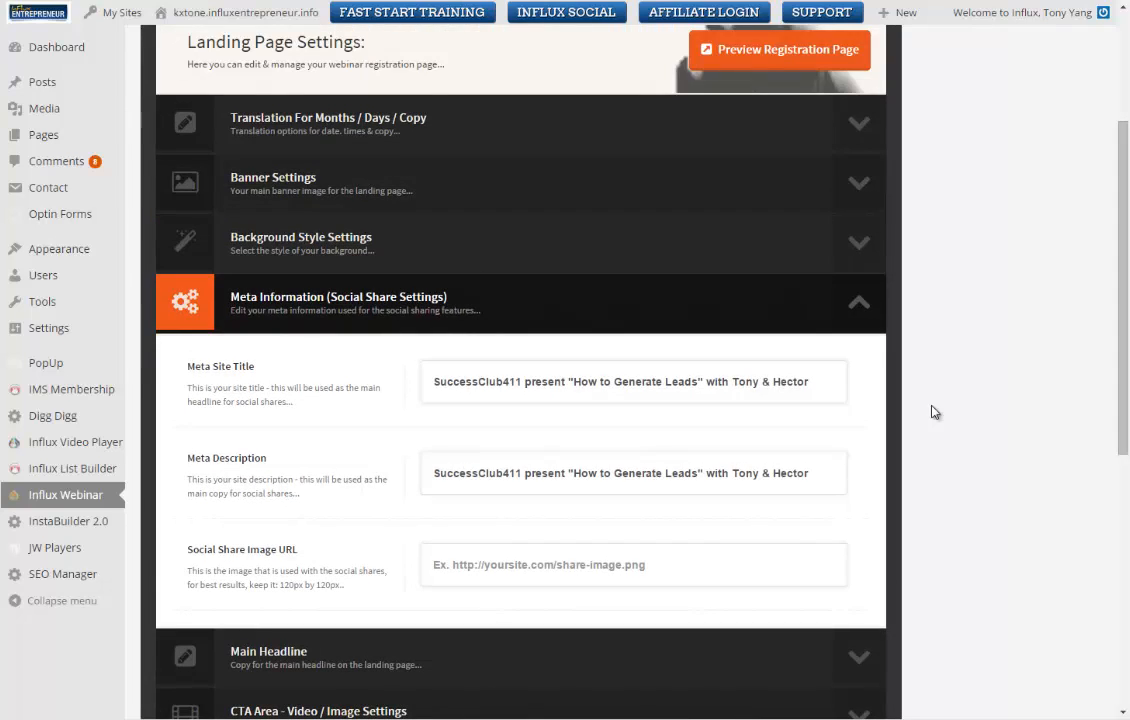
scroll(931, 412, up, 3)
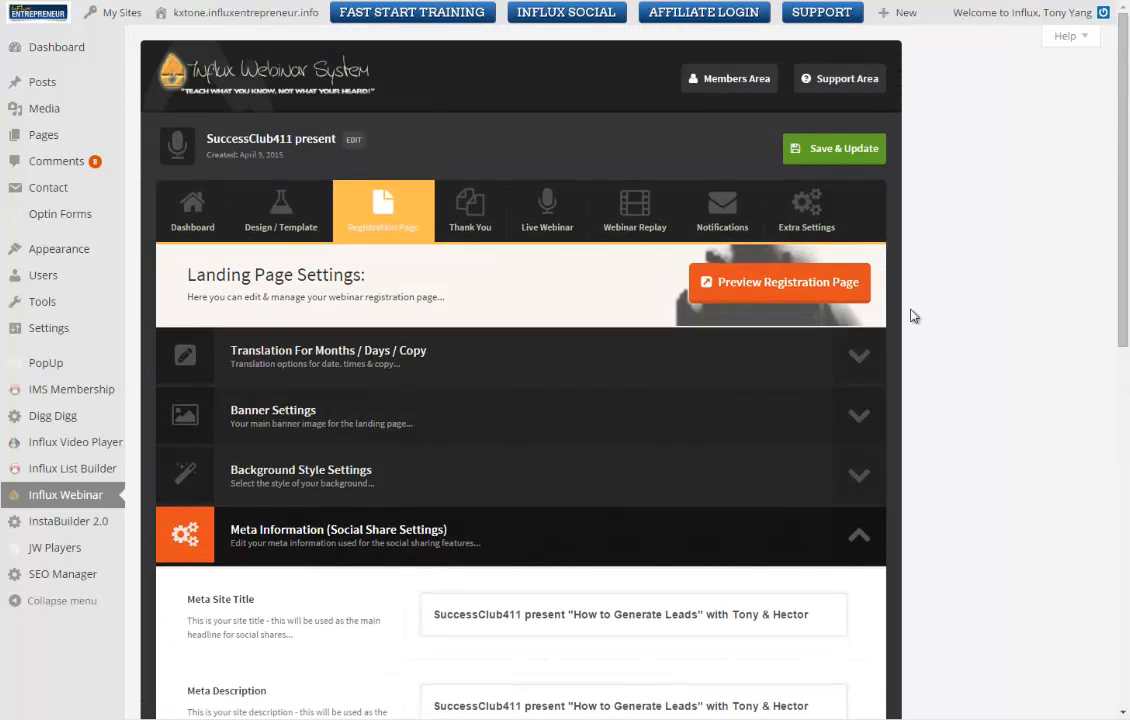
click(826, 152)
Collapse the meta information section and expand the Main Headline settings.
scroll(962, 262, down, 5)
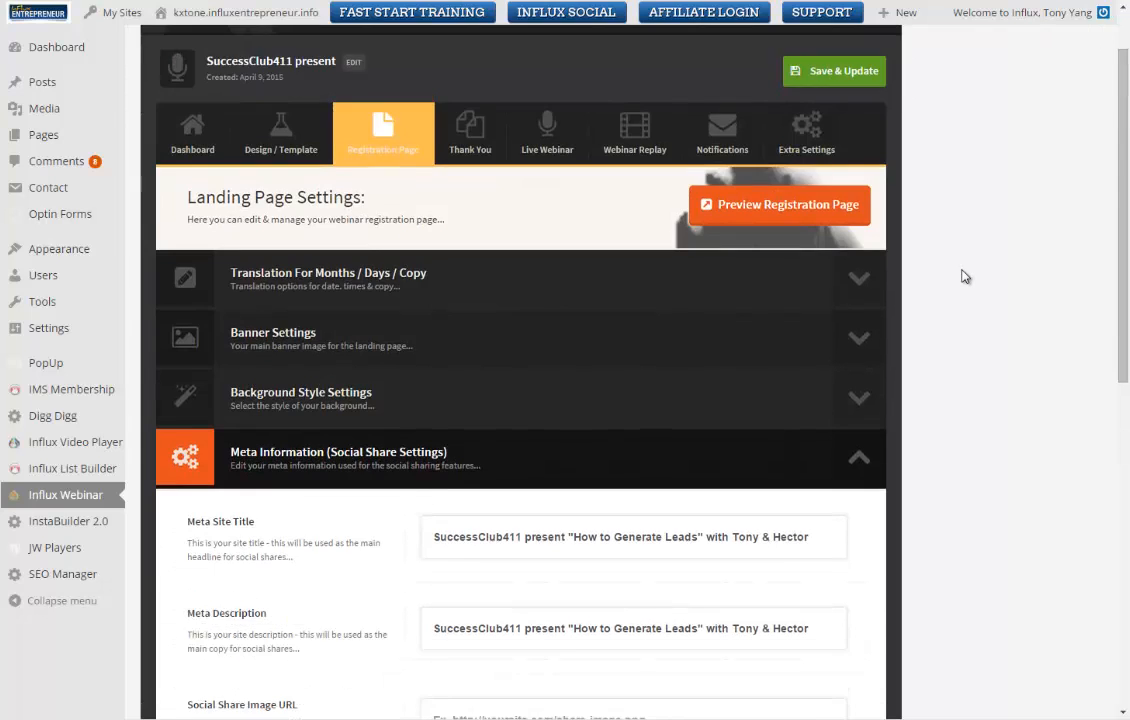
scroll(965, 276, down, 1)
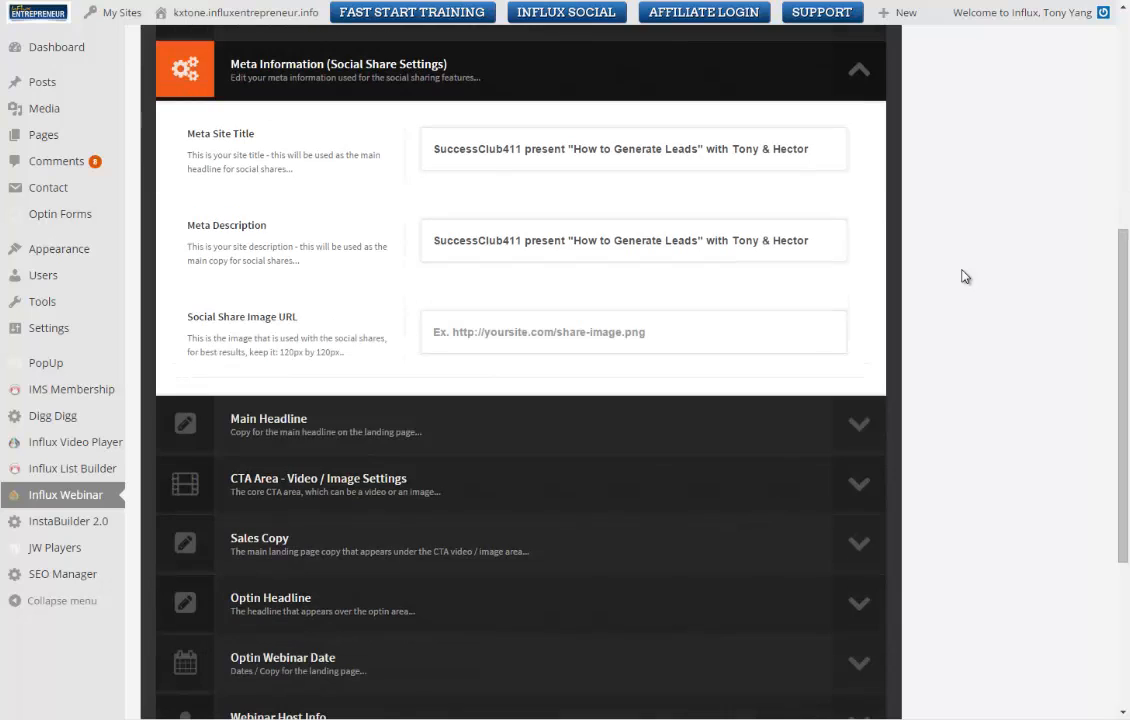
scroll(963, 276, up, 1)
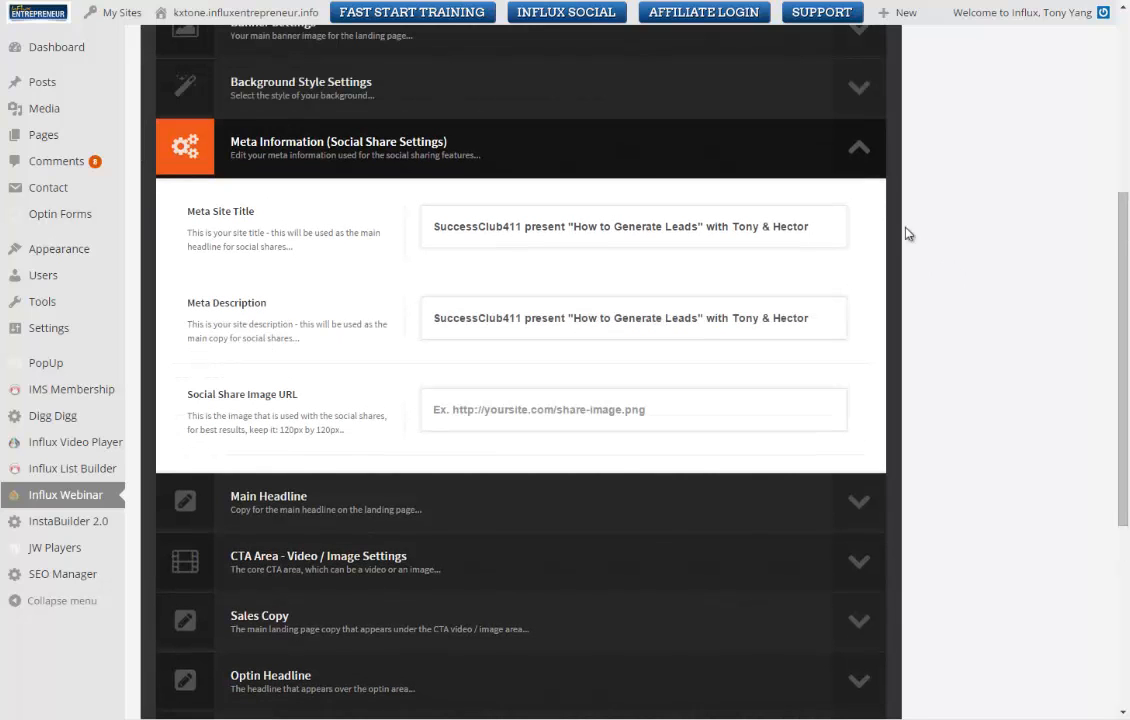
click(861, 150)
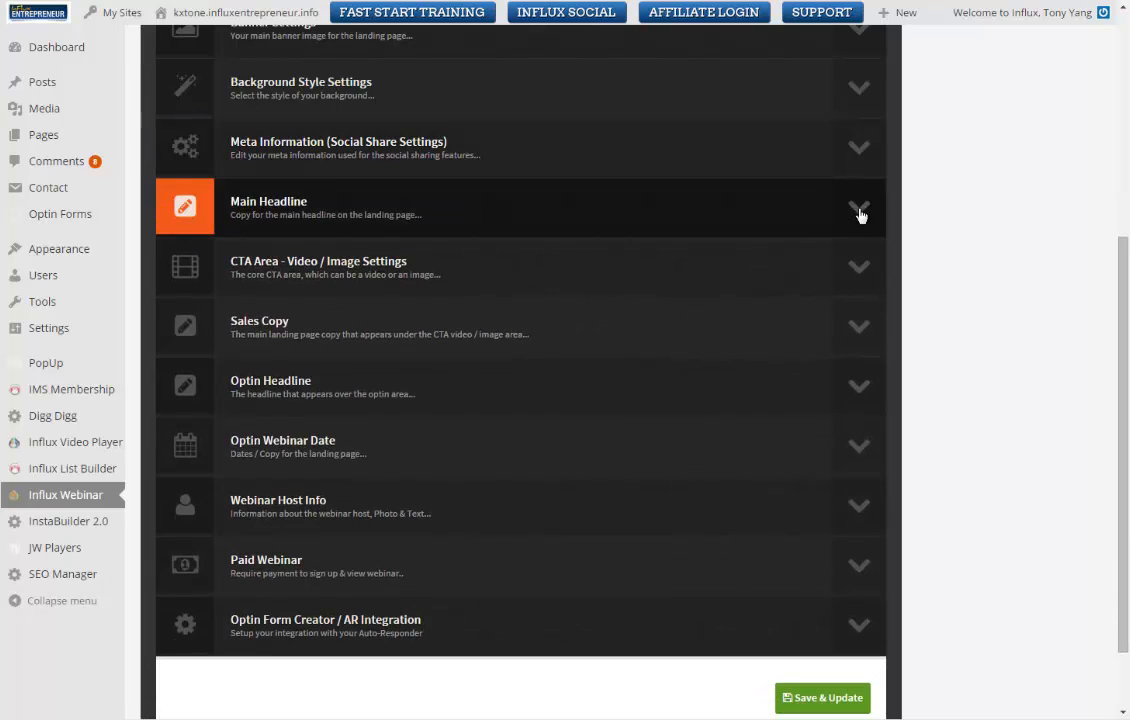
click(860, 212)
scroll(988, 205, down, 1)
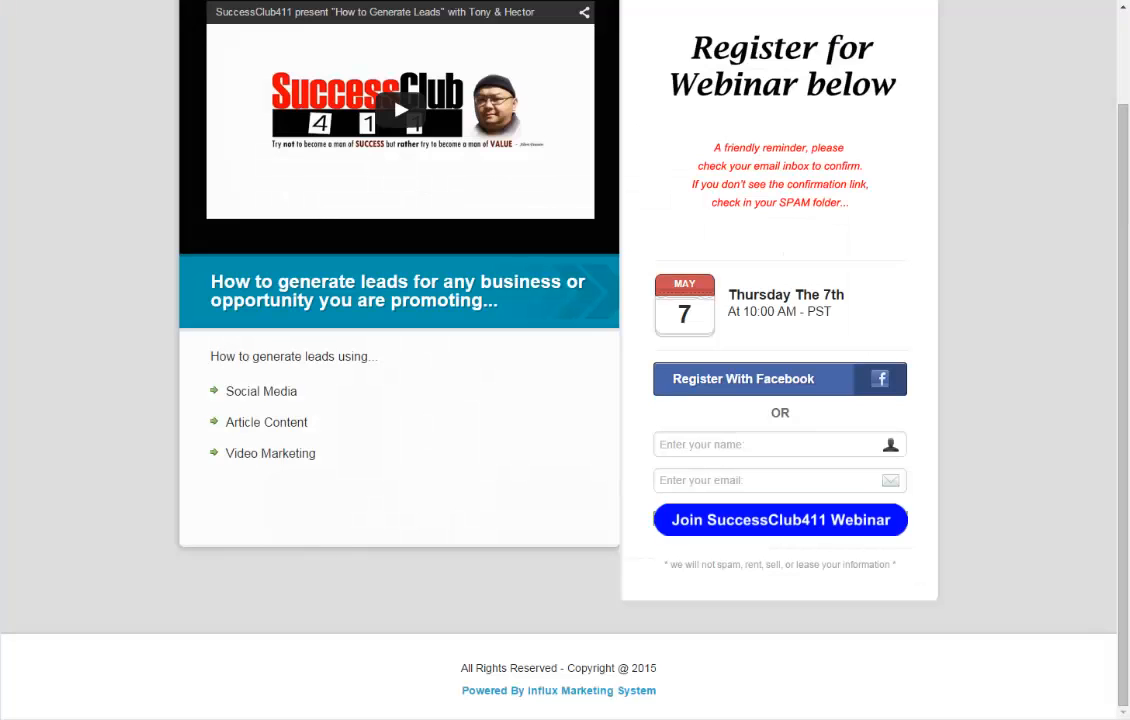
Highlight the main headline on the live registration page and compare it with the text in the Main Headline editor.
scroll(412, 417, up, 1)
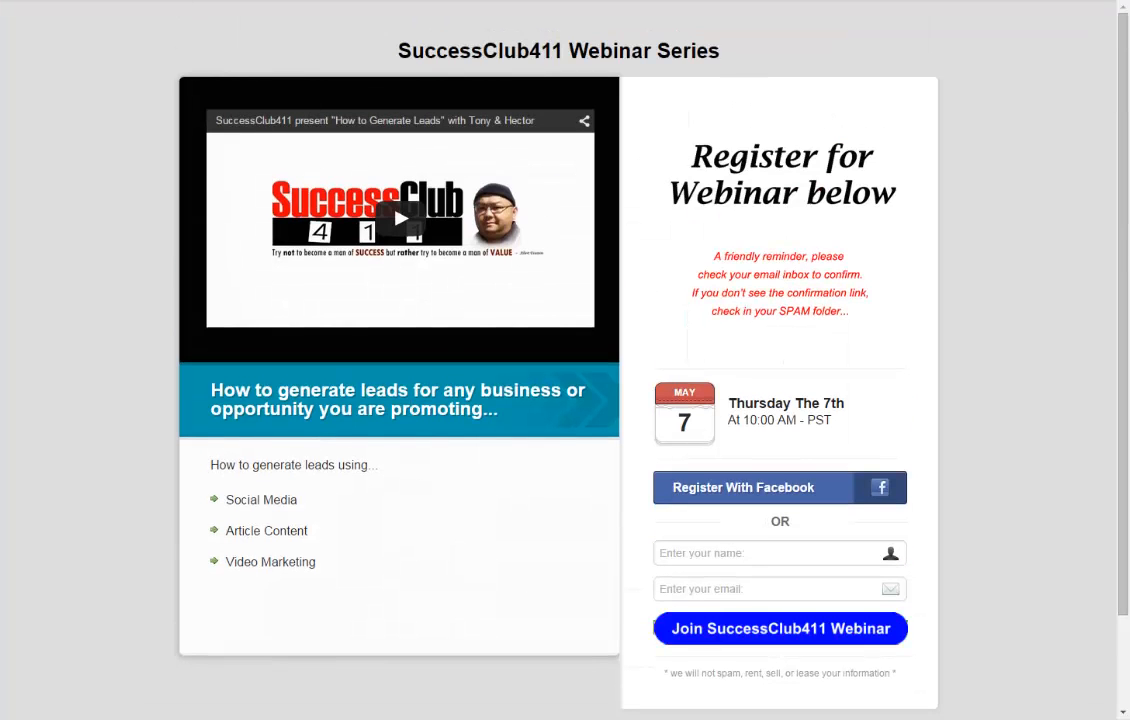
drag(380, 57, 749, 45)
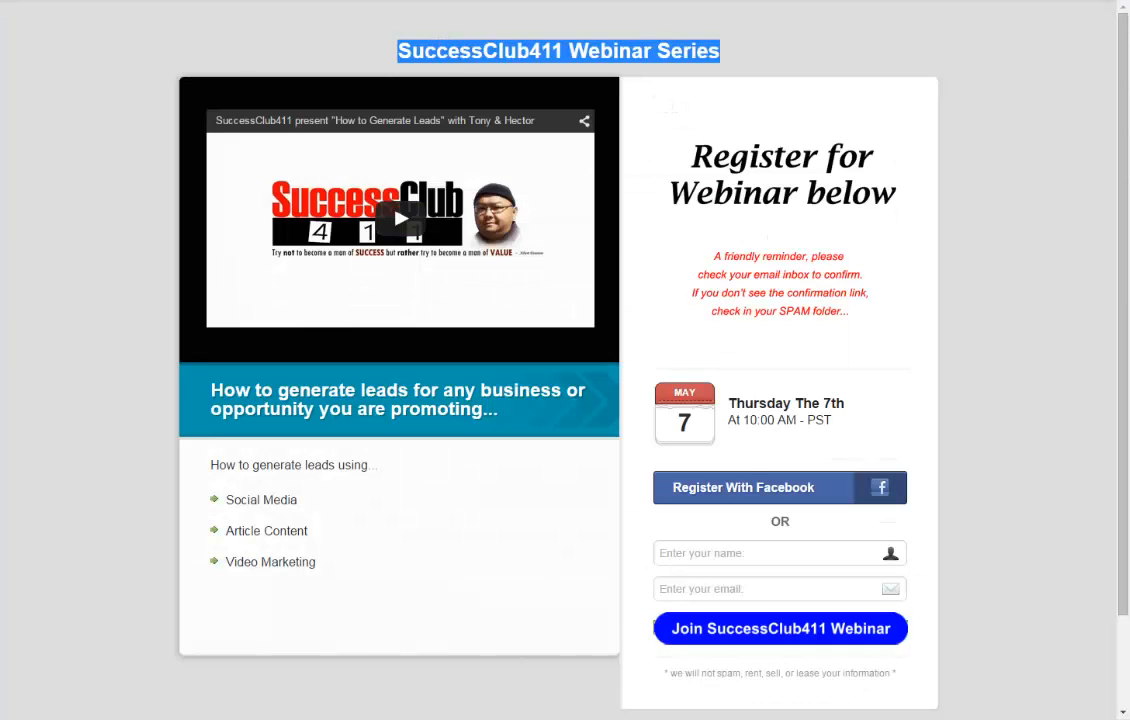
key(ctrl+shift+Tab)
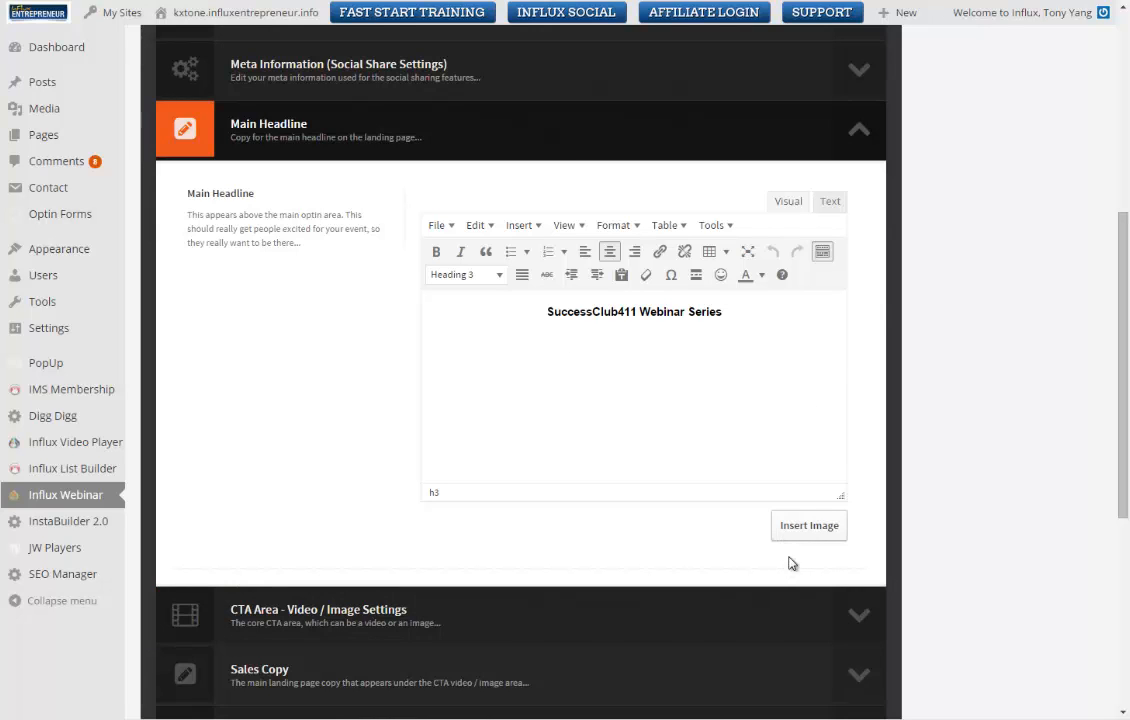
key(ctrl+Tab)
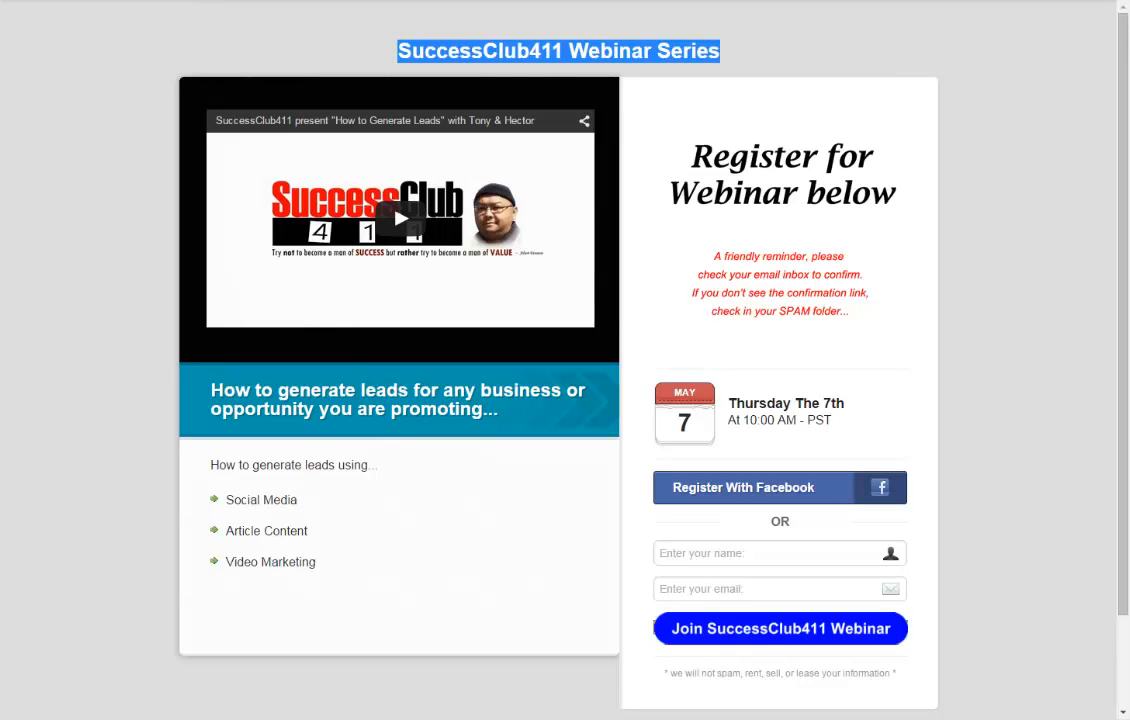
click(323, 54)
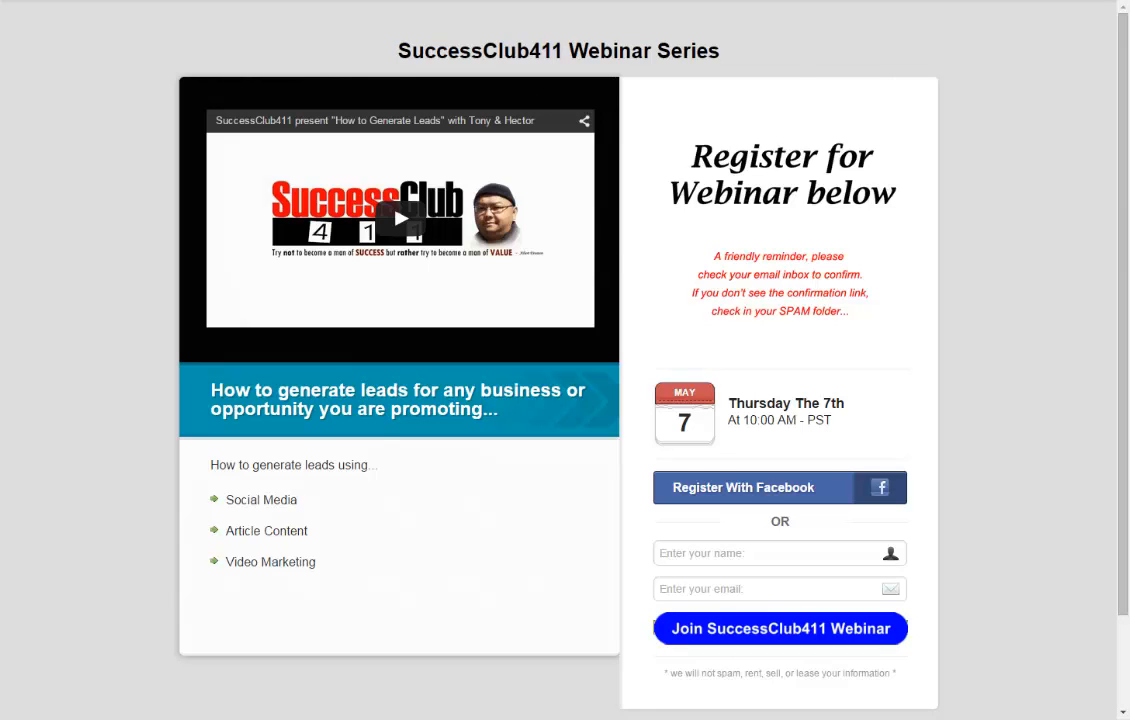
click(240, 2)
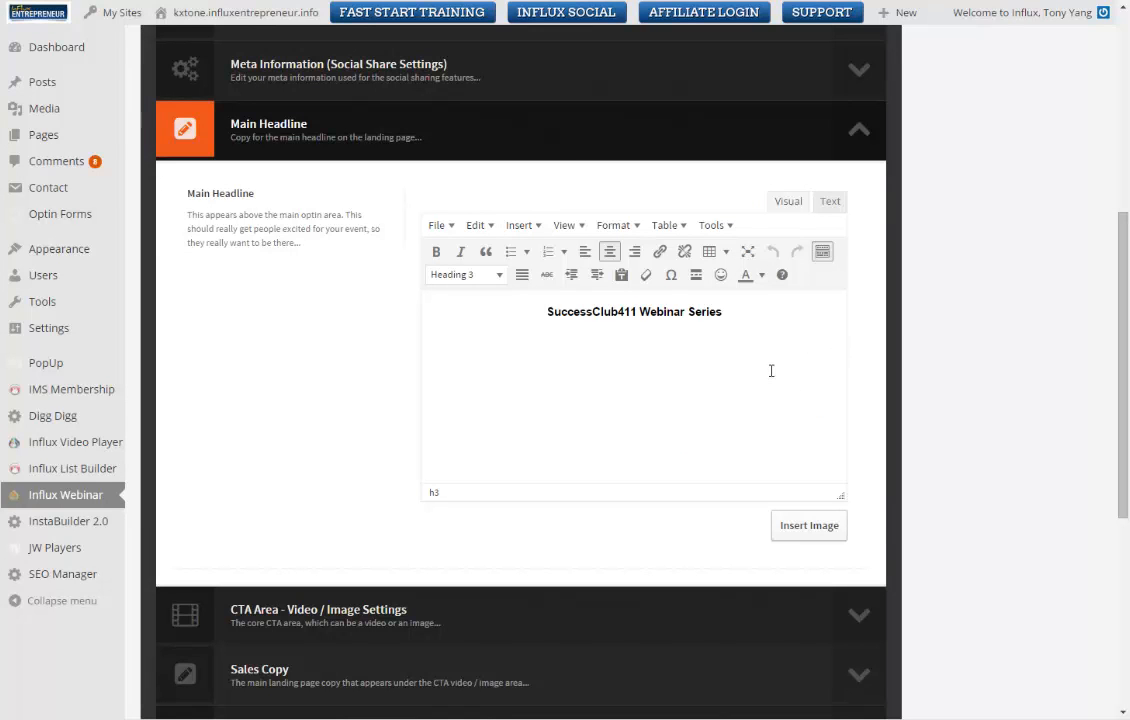
Collapse the Main Headline section and expand the CTA Area - Video / Image Settings.
click(859, 130)
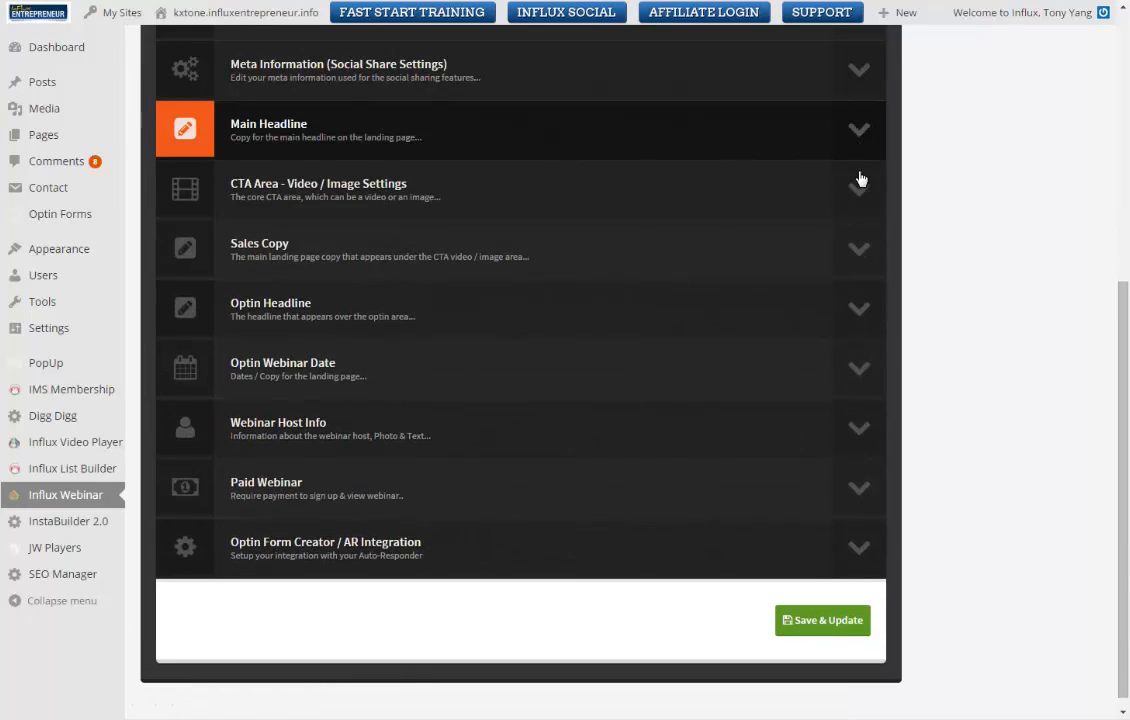
click(859, 184)
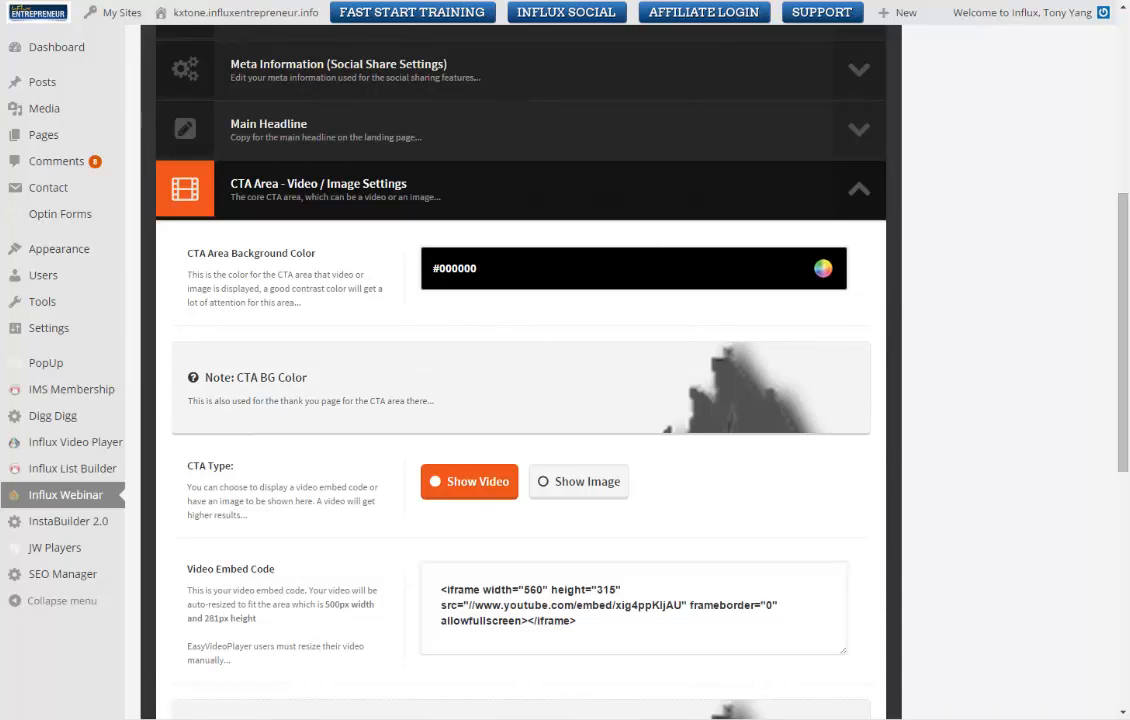
click(592, 712)
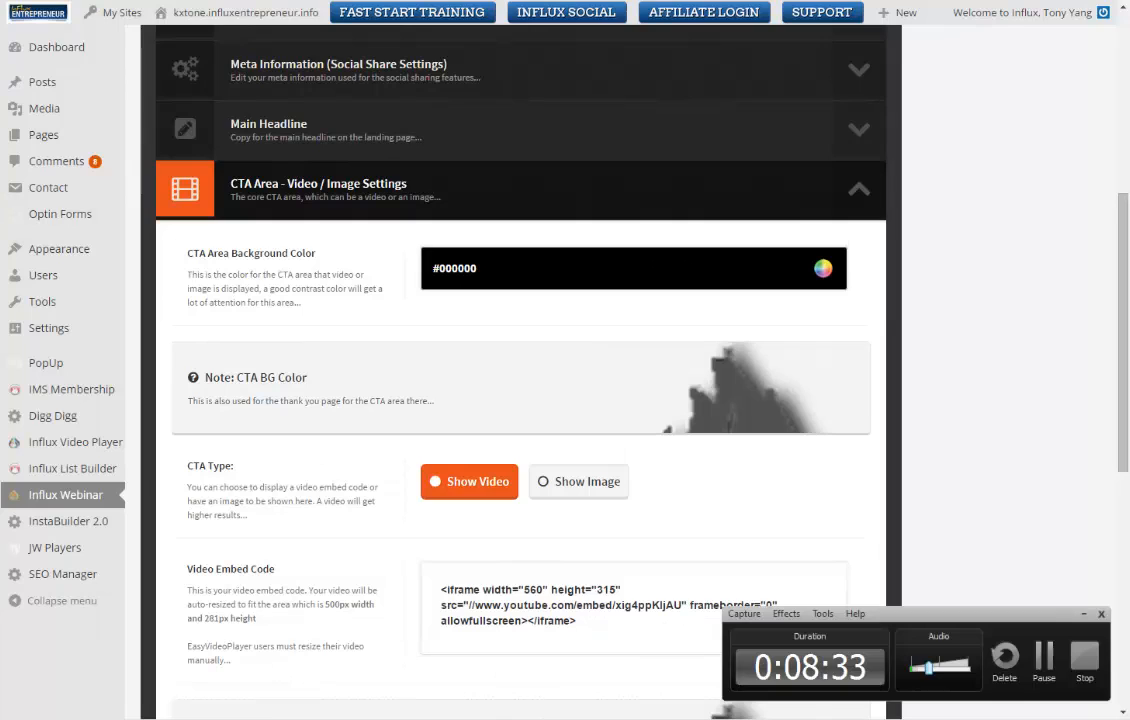
Set the CTA area background color to #ff0000, save the webinar, and check it on the reloaded live registration page.
click(1040, 662)
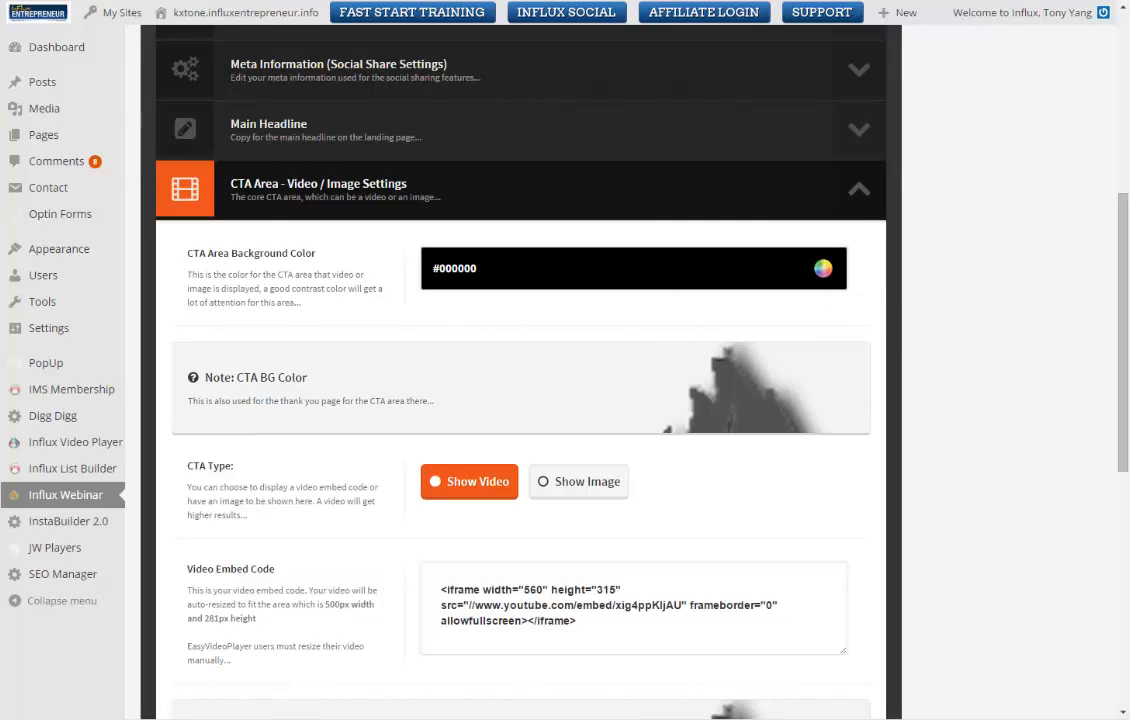
click(290, 1)
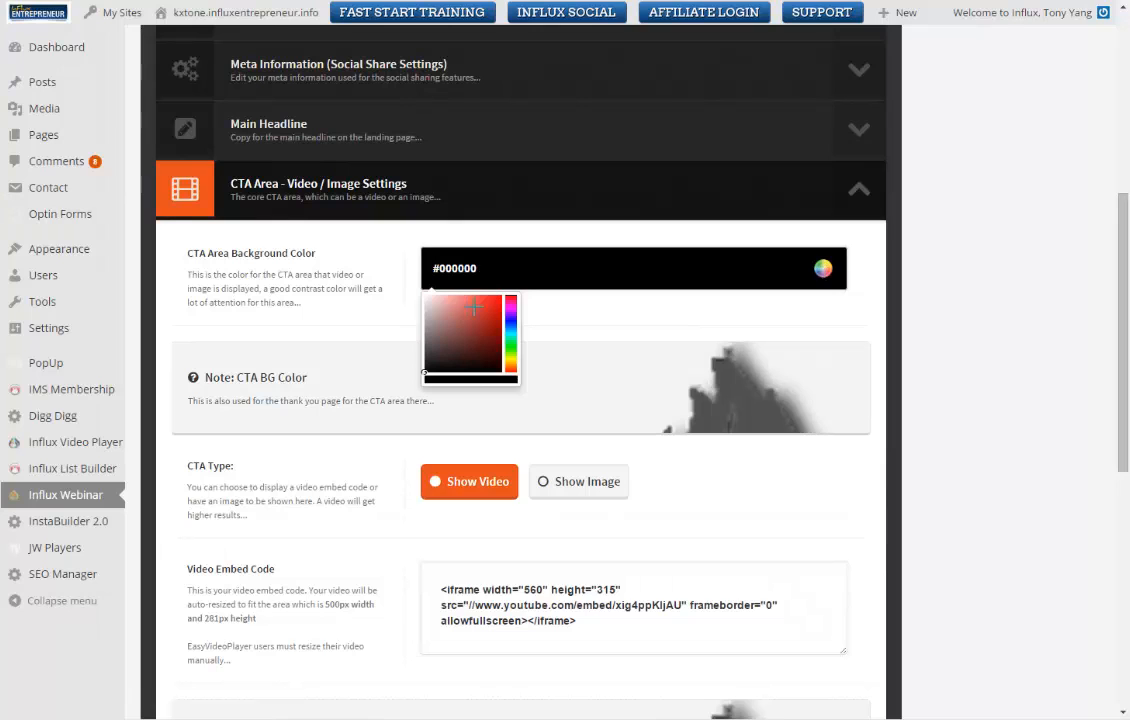
drag(474, 308, 540, 268)
click(661, 319)
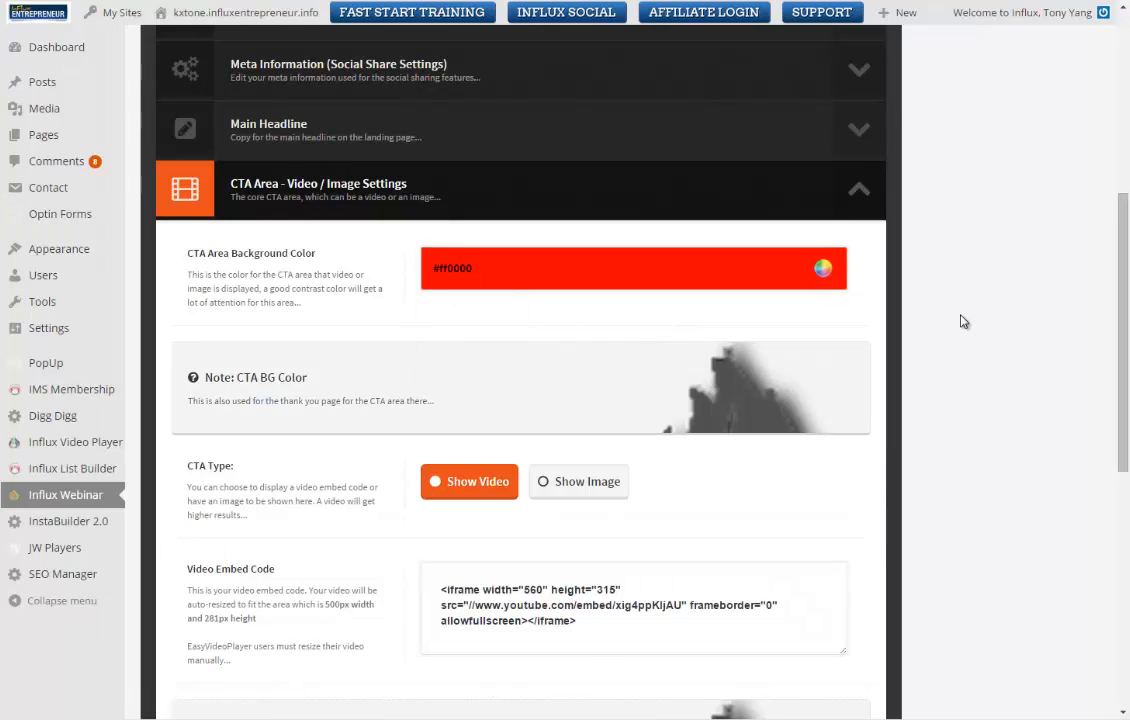
scroll(963, 321, up, 5)
click(850, 148)
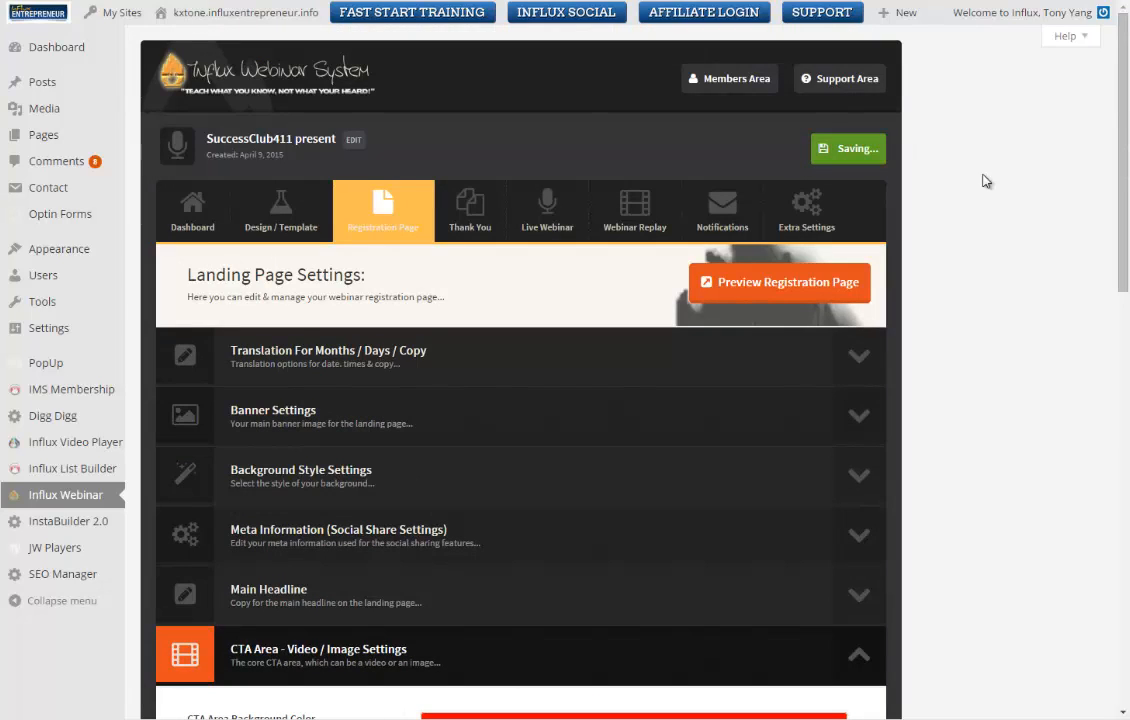
key(ctrl+Tab)
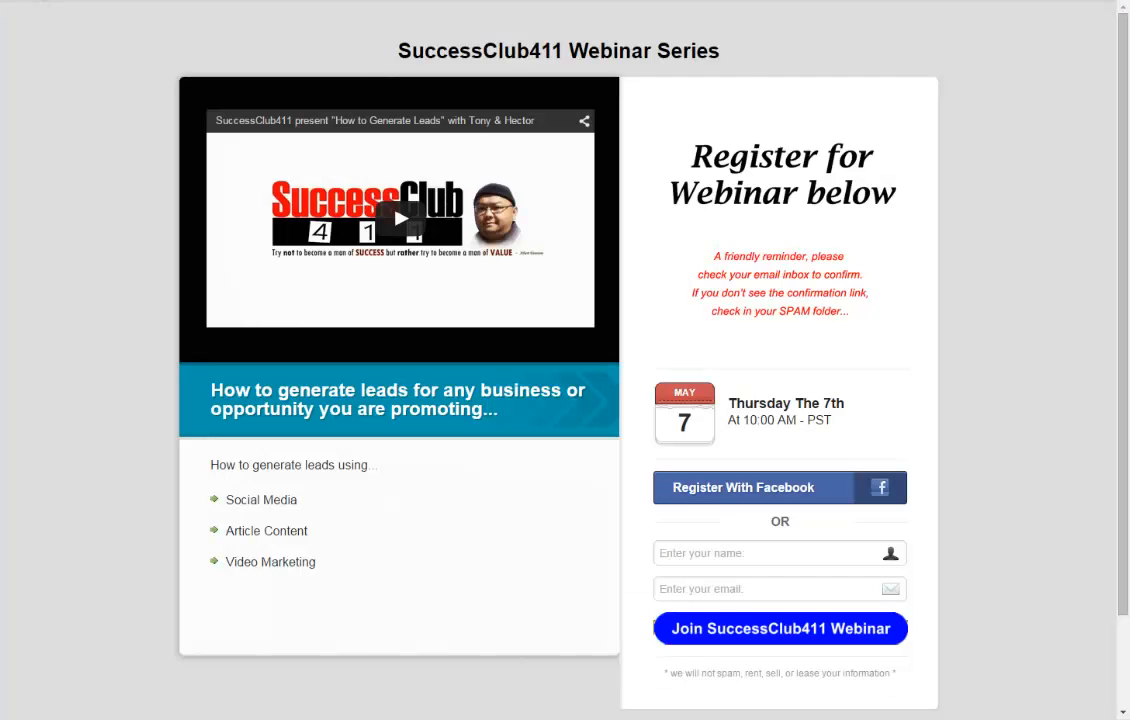
key(F5)
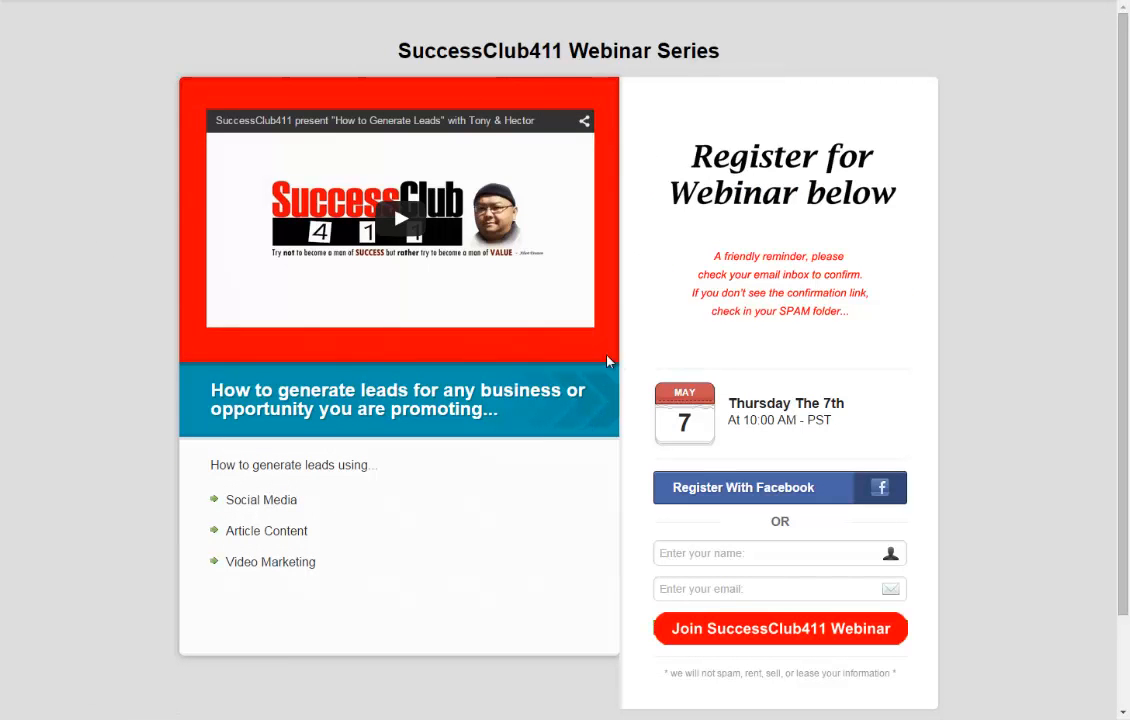
key(ctrl+Tab)
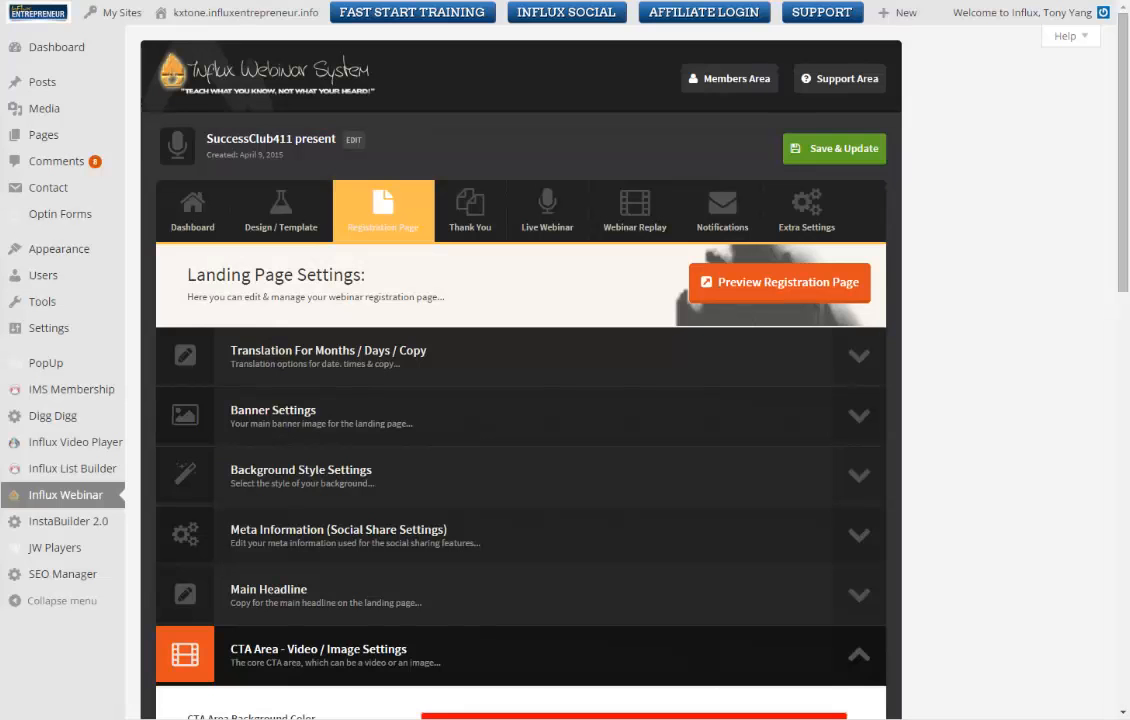
Set the CTA area background color to #000000 and save the webinar.
scroll(958, 307, down, 5)
click(823, 270)
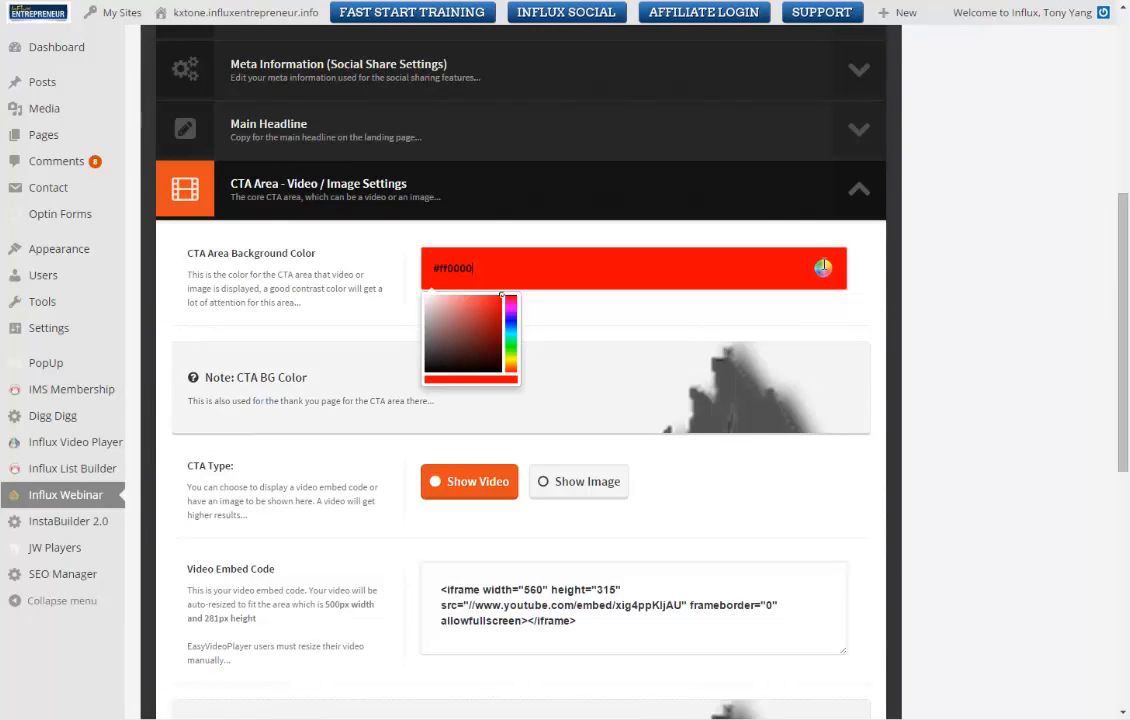
drag(476, 318, 518, 385)
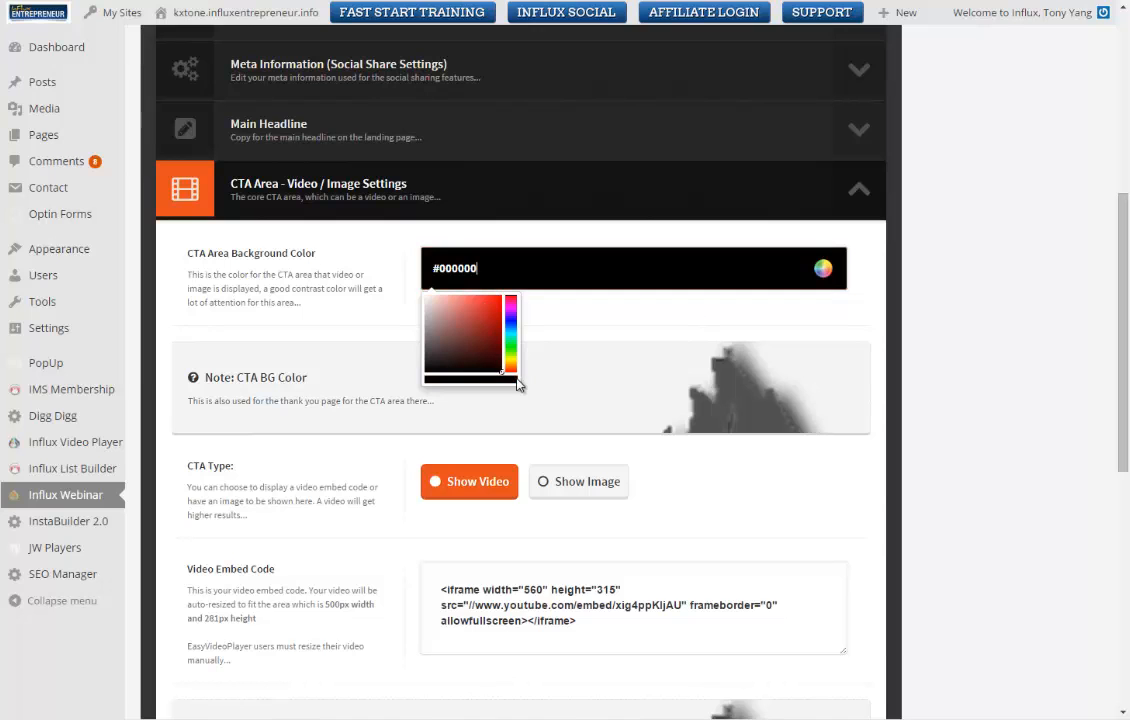
click(937, 352)
scroll(933, 350, up, 5)
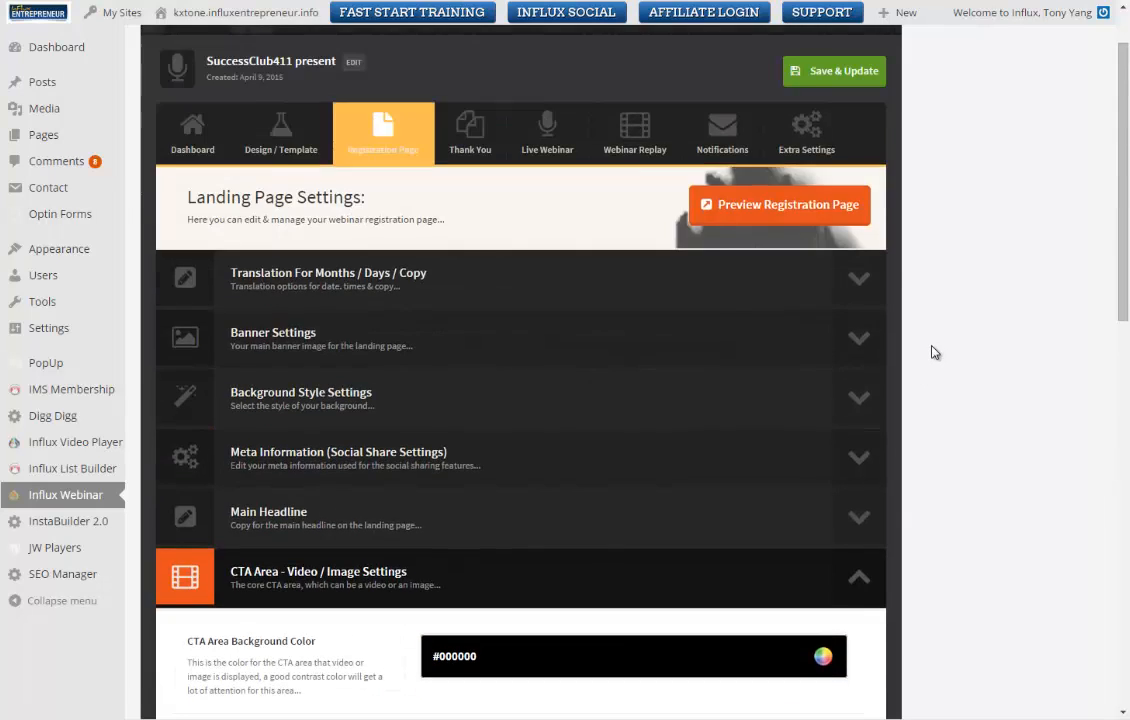
click(818, 150)
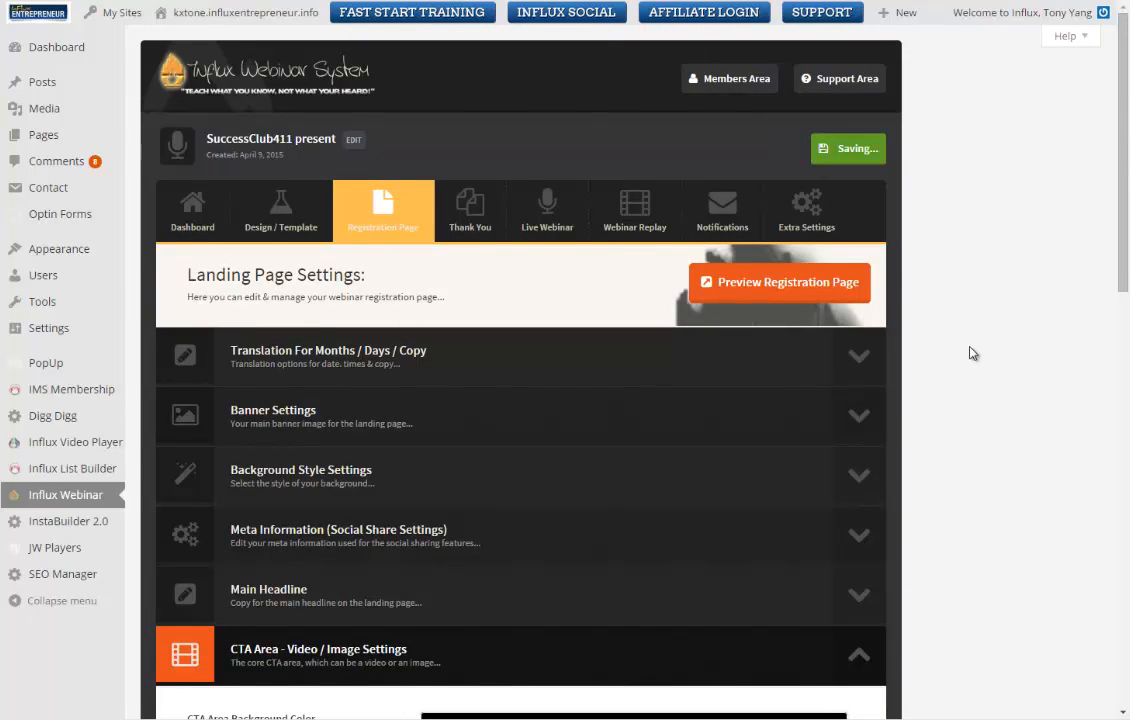
Switch the CTA type to Show Image with the SkypeWar image from the media library and save the webinar.
scroll(953, 371, down, 3)
scroll(953, 371, down, 3)
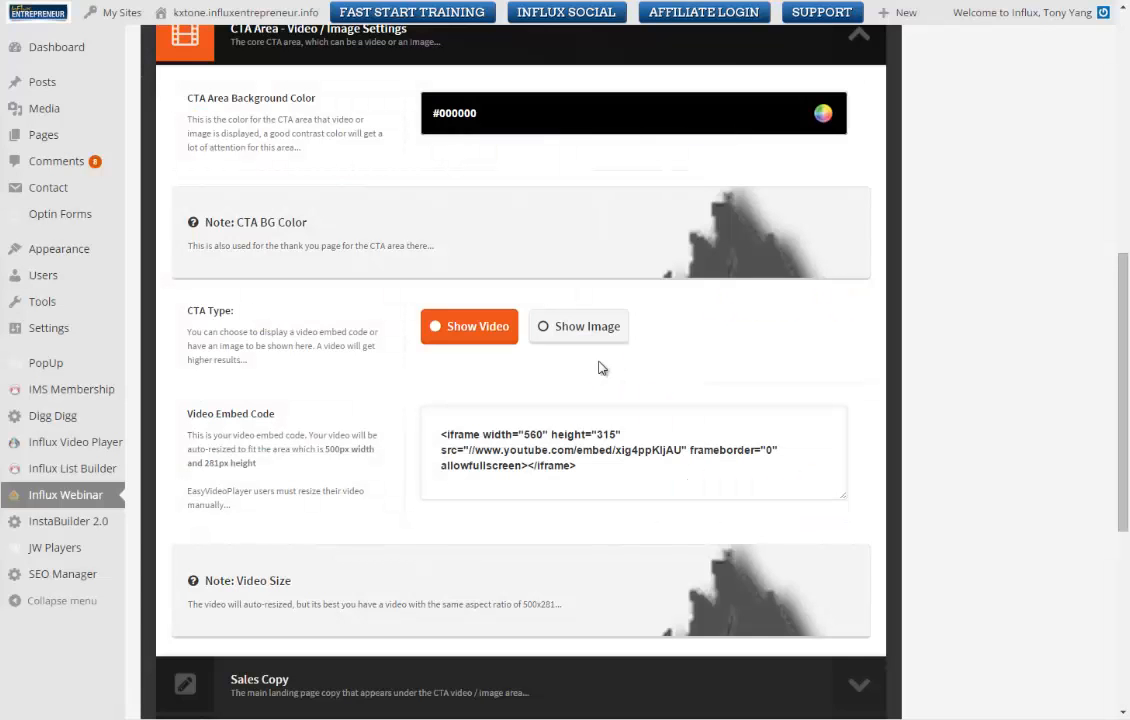
click(573, 328)
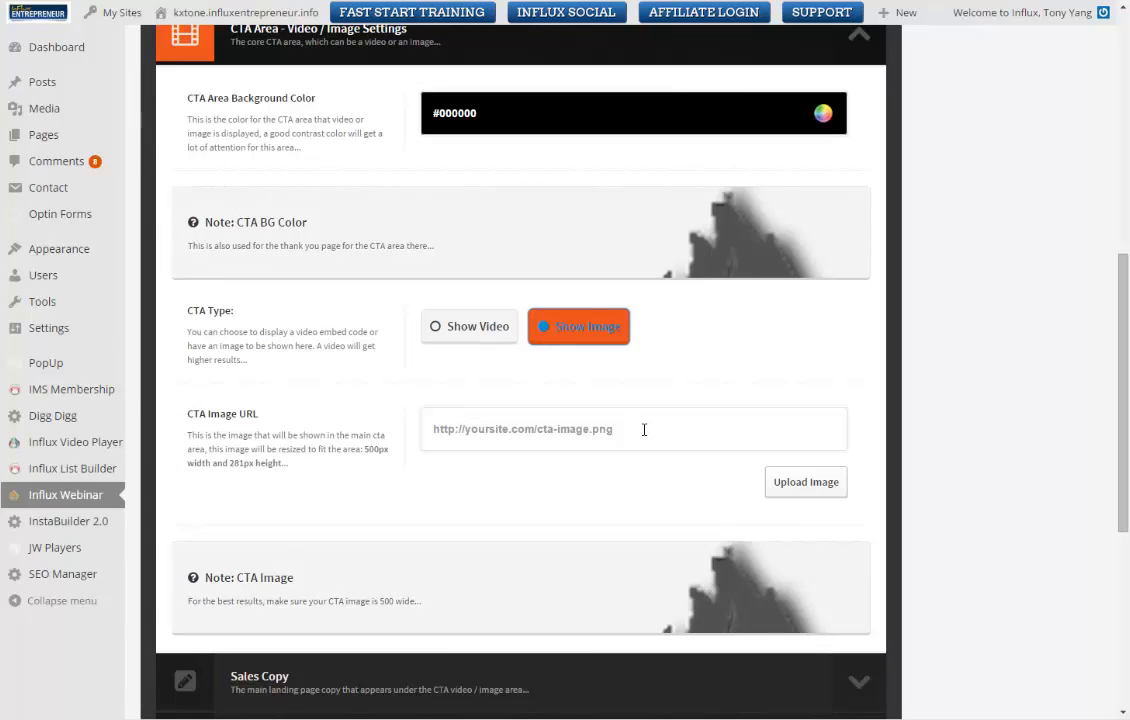
click(799, 493)
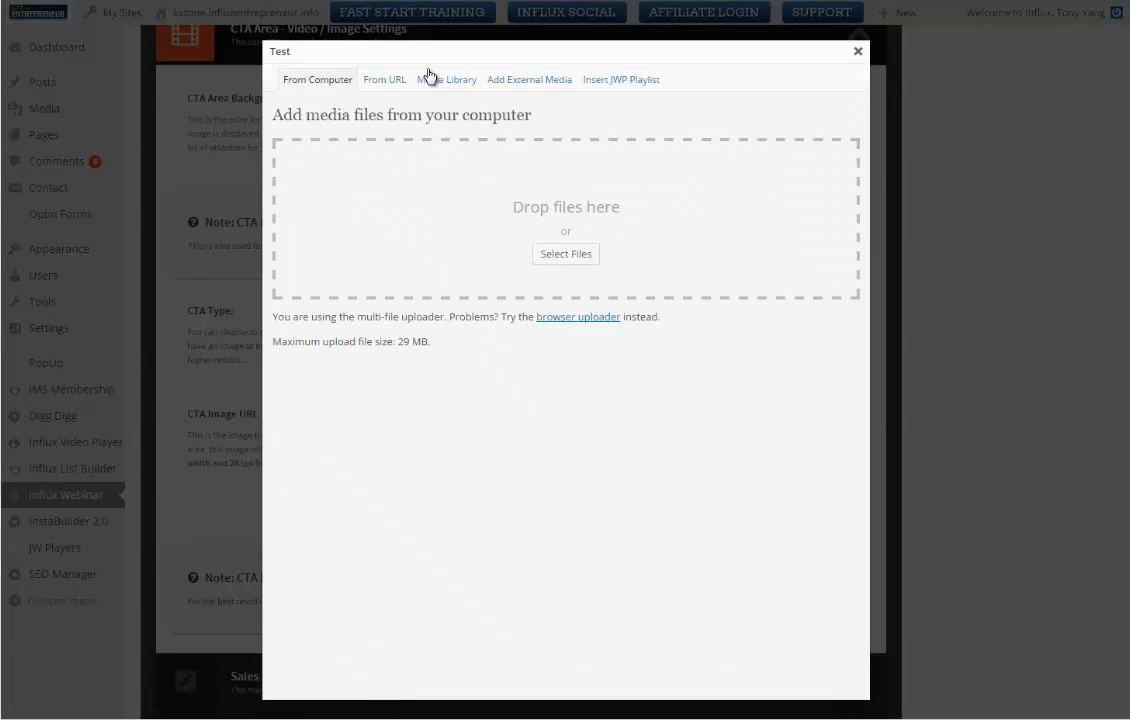
click(443, 80)
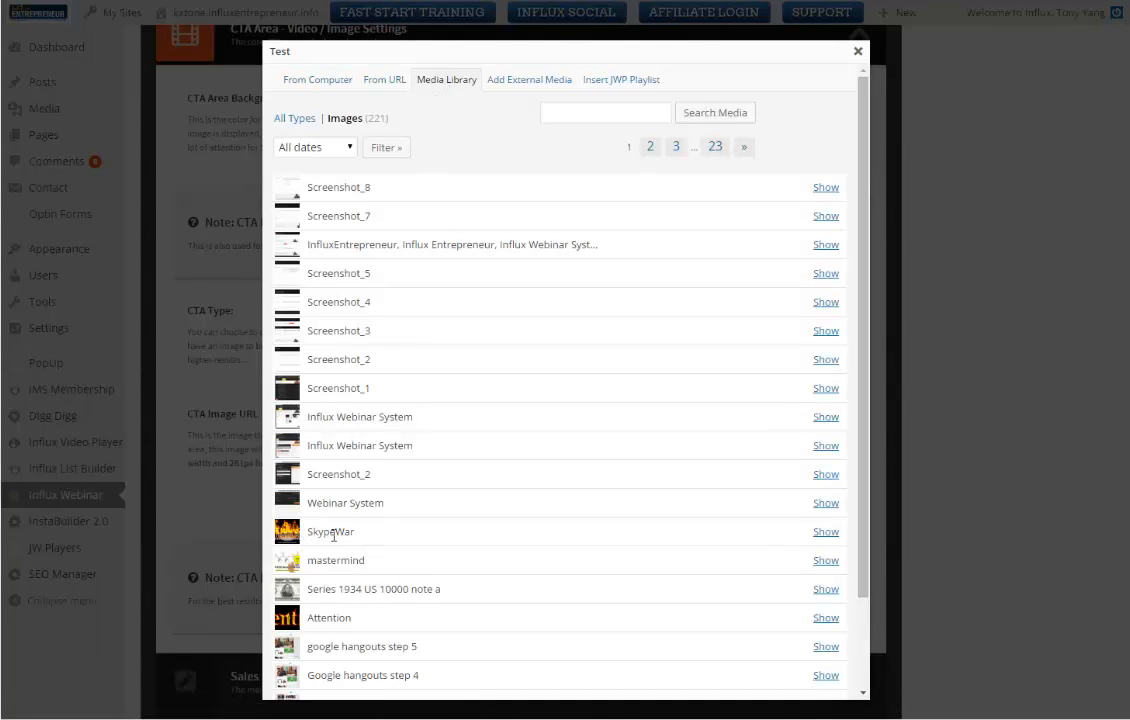
click(826, 532)
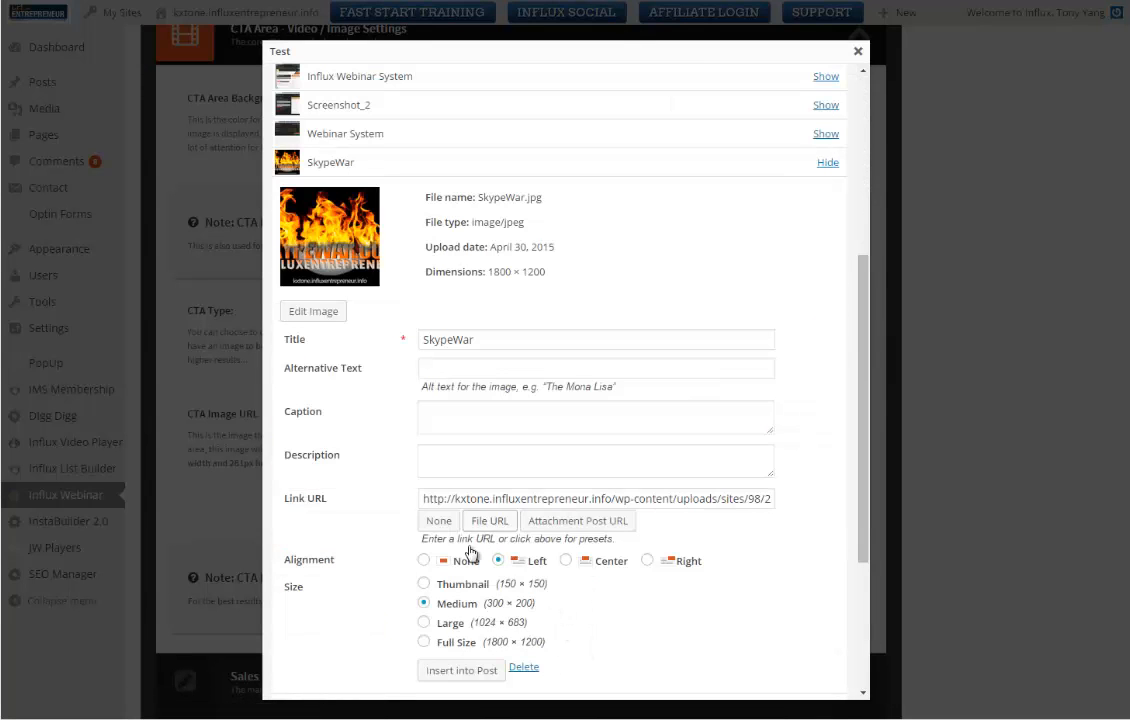
click(468, 671)
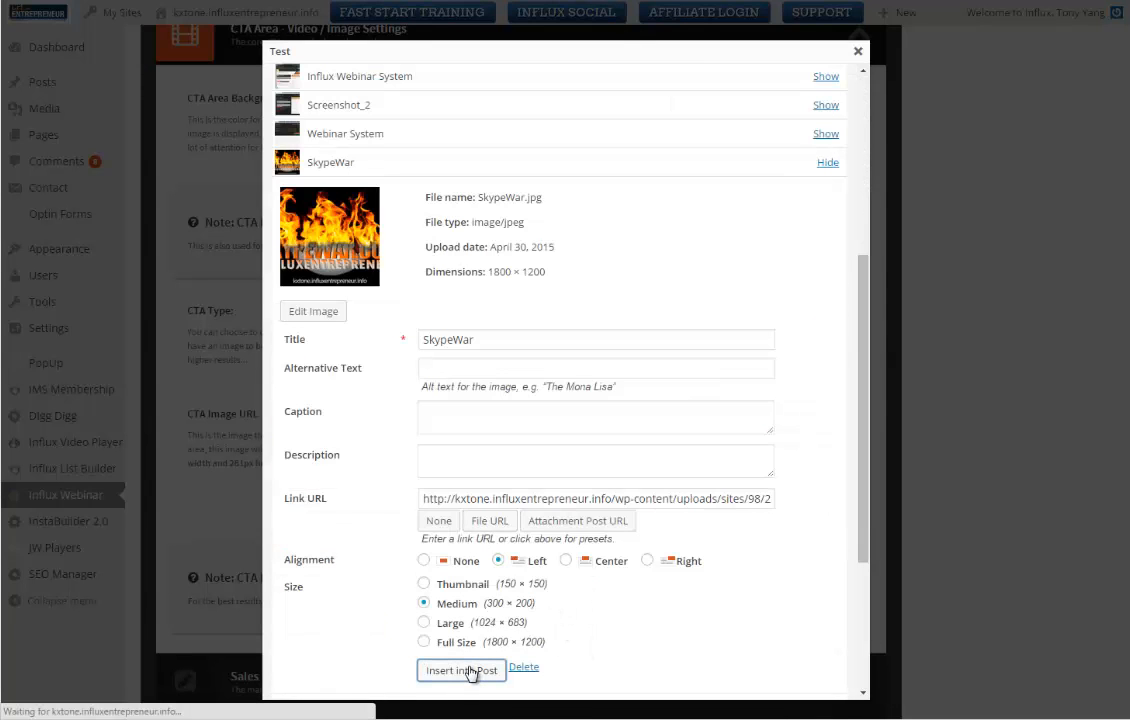
scroll(890, 340, up, 4)
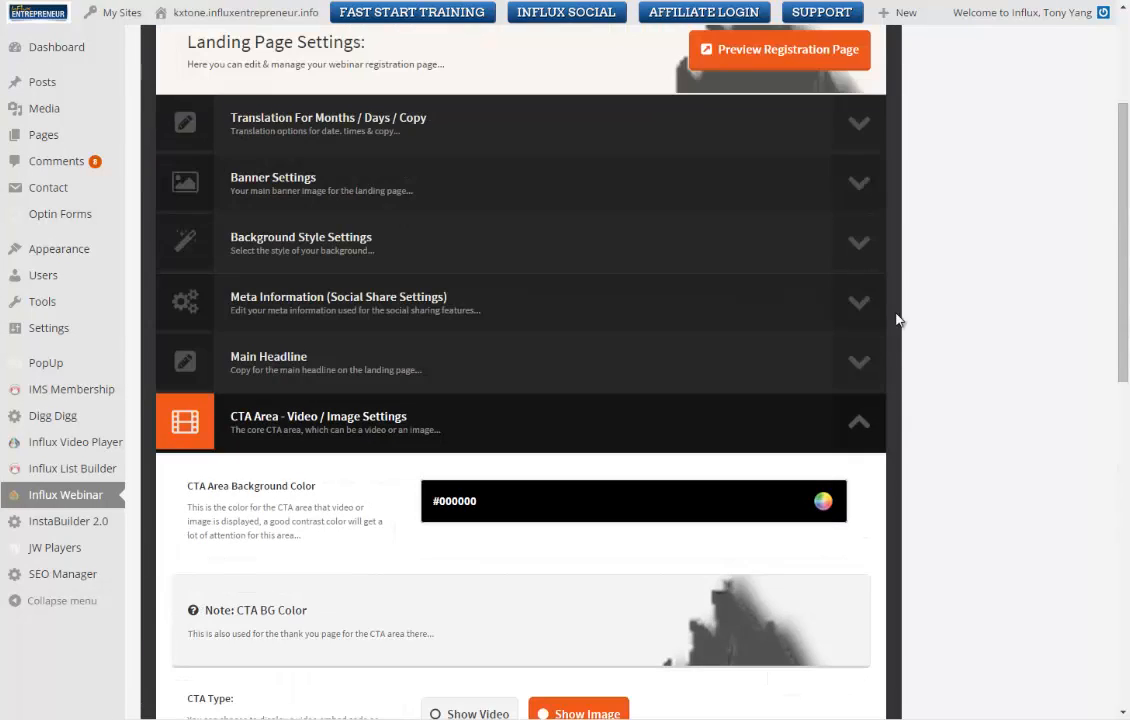
scroll(897, 319, up, 3)
click(846, 148)
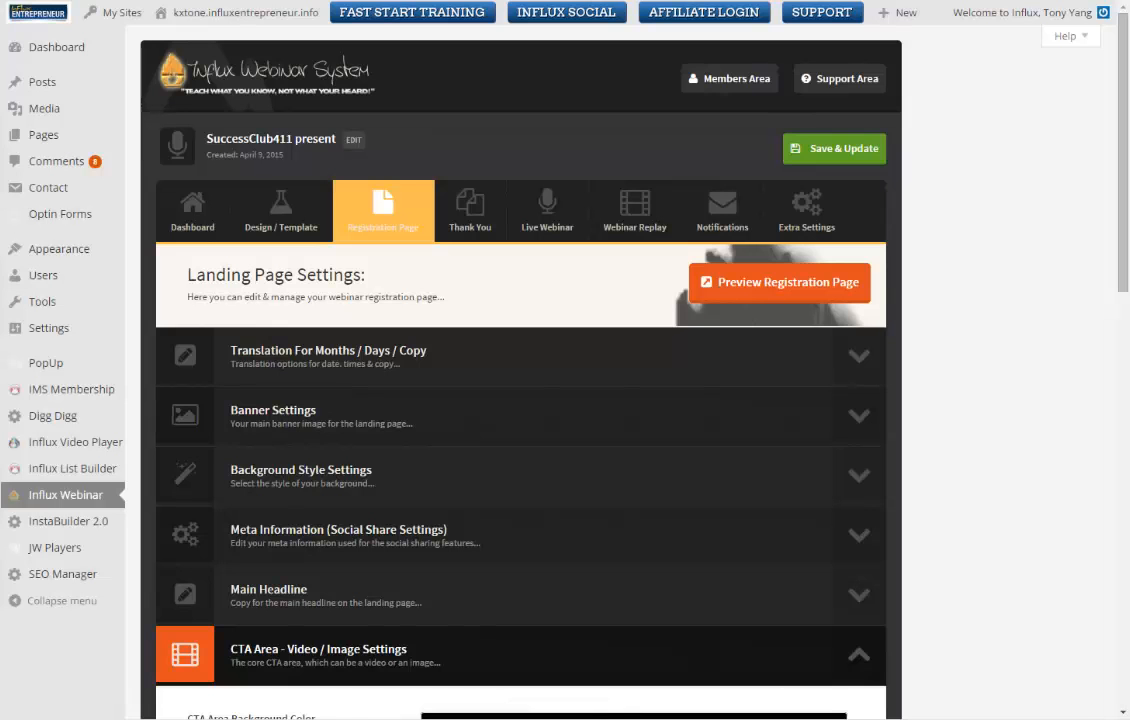
Switch the CTA type to Show Video, save the webinar, and reload the live registration page to check it.
scroll(676, 409, down, 5)
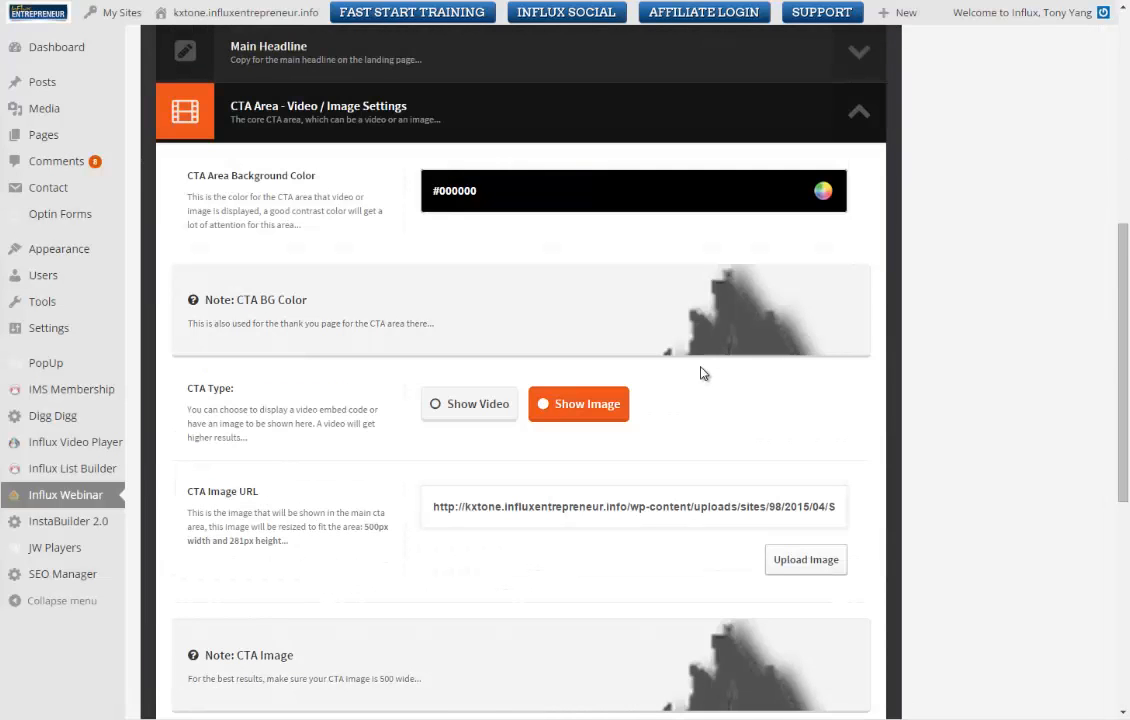
click(428, 412)
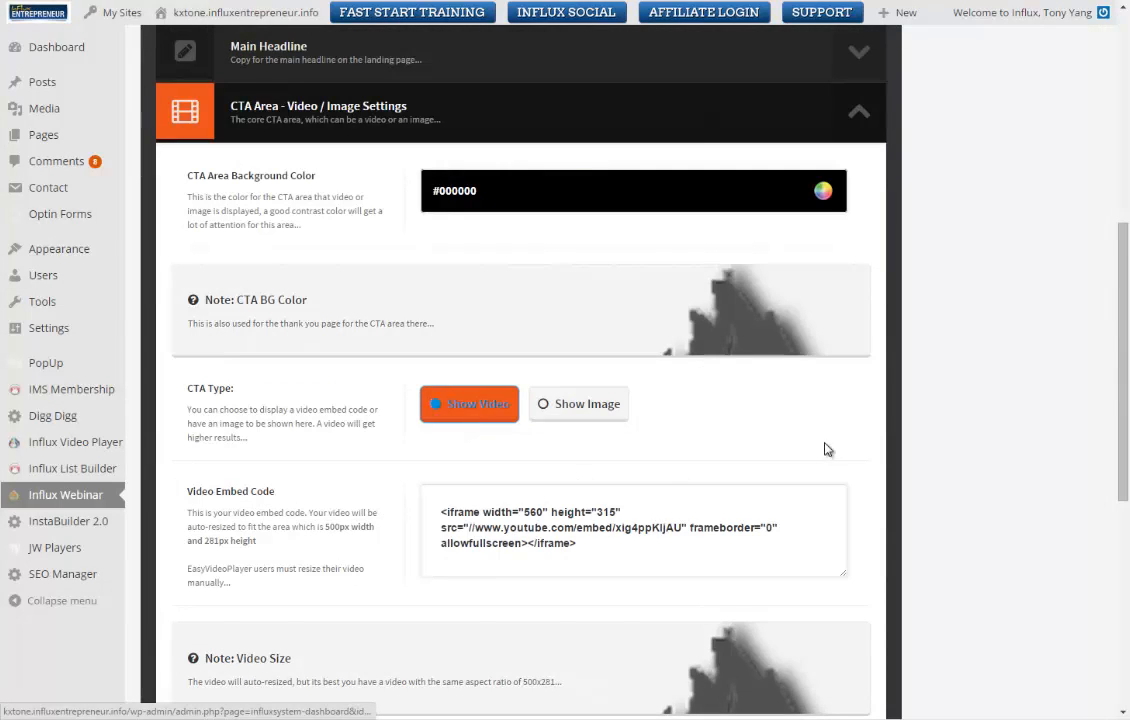
scroll(834, 400, down, 2)
scroll(846, 384, down, 6)
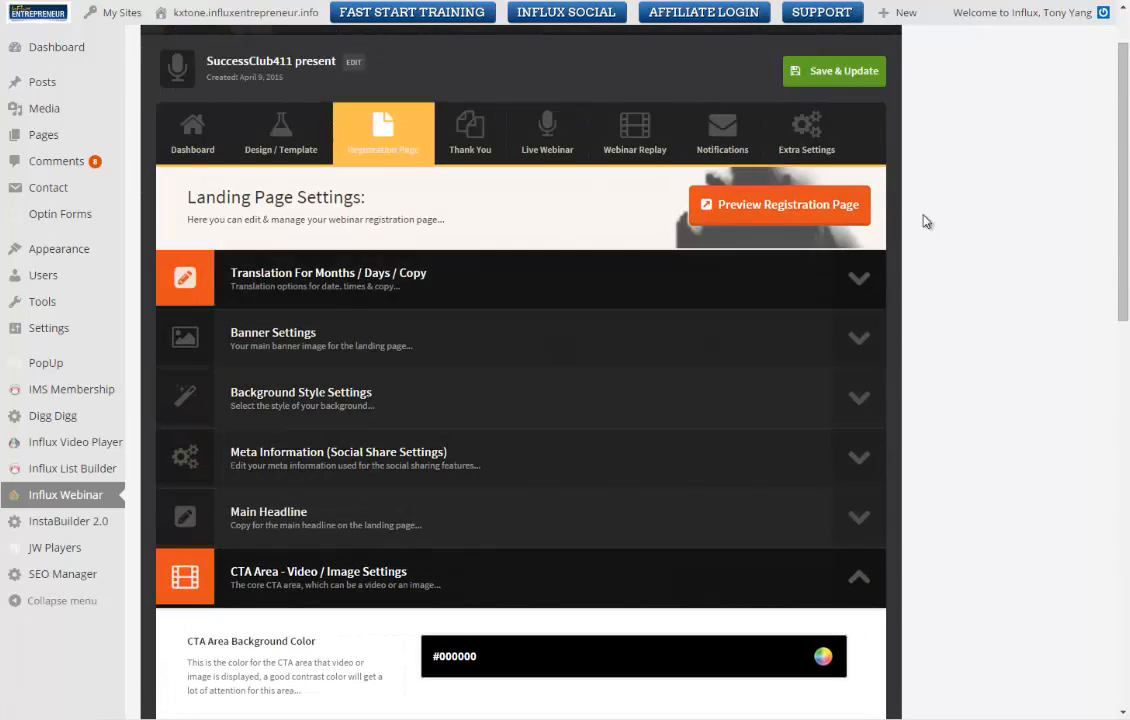
click(841, 74)
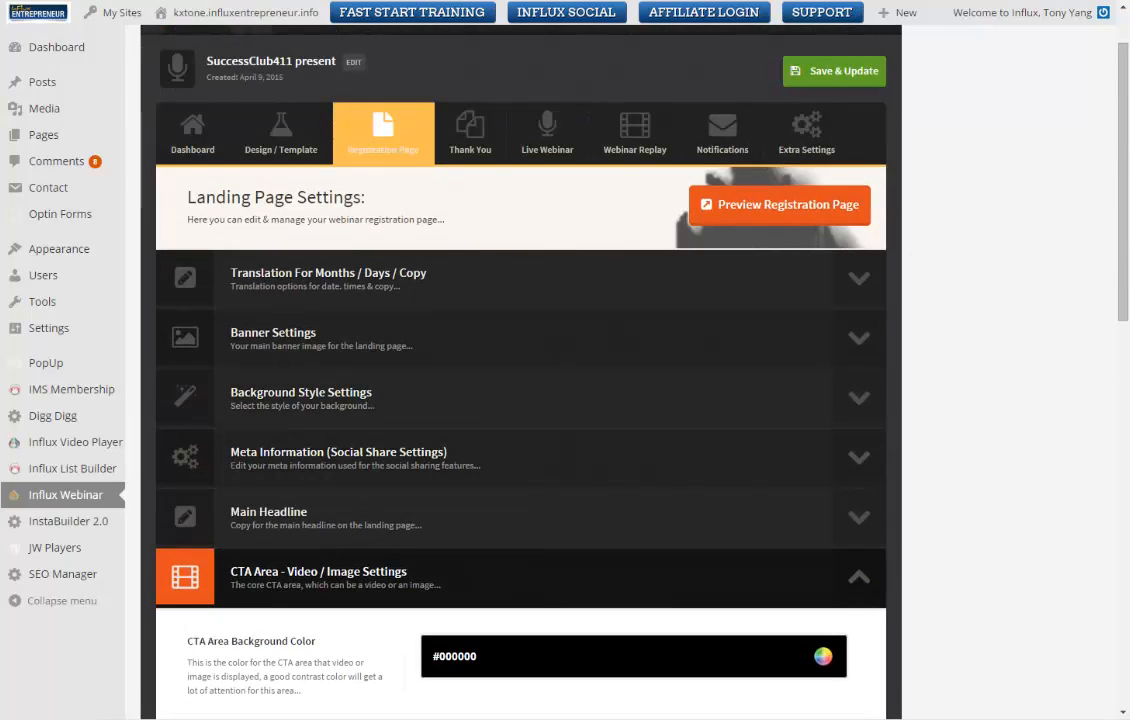
key(ctrl+Tab)
key(F5)
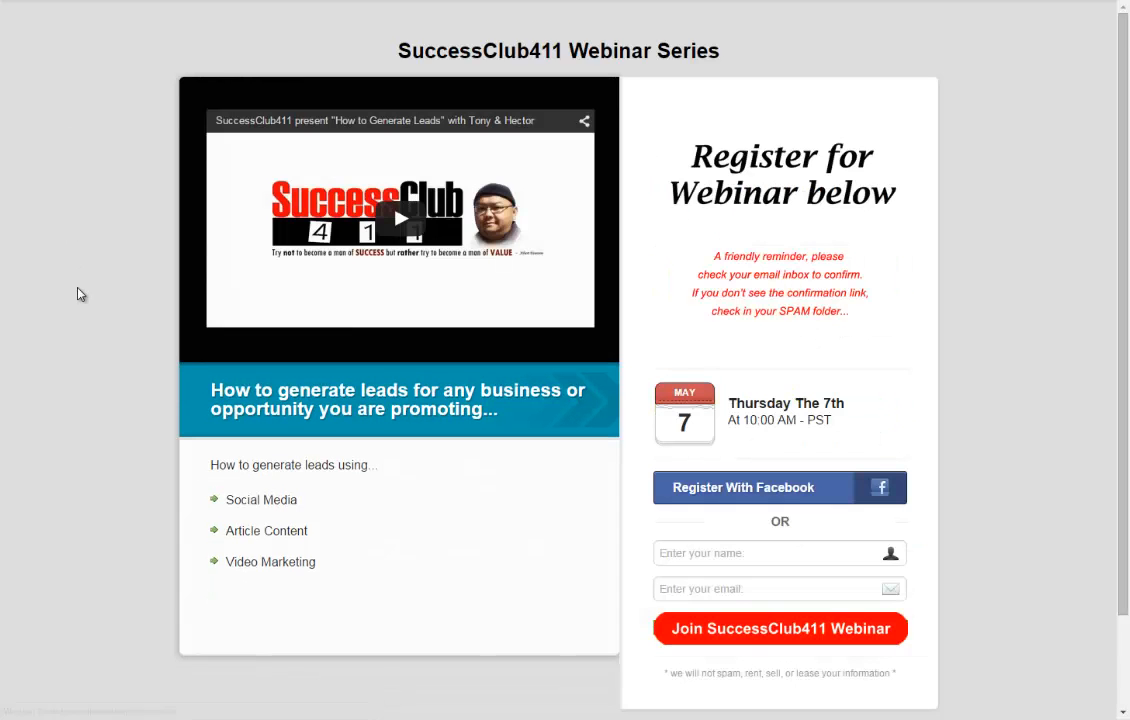
Return to the webinar settings, collapse the CTA Area section and expand the Sales Copy settings.
key(ctrl+shift+Tab)
scroll(920, 340, down, 5)
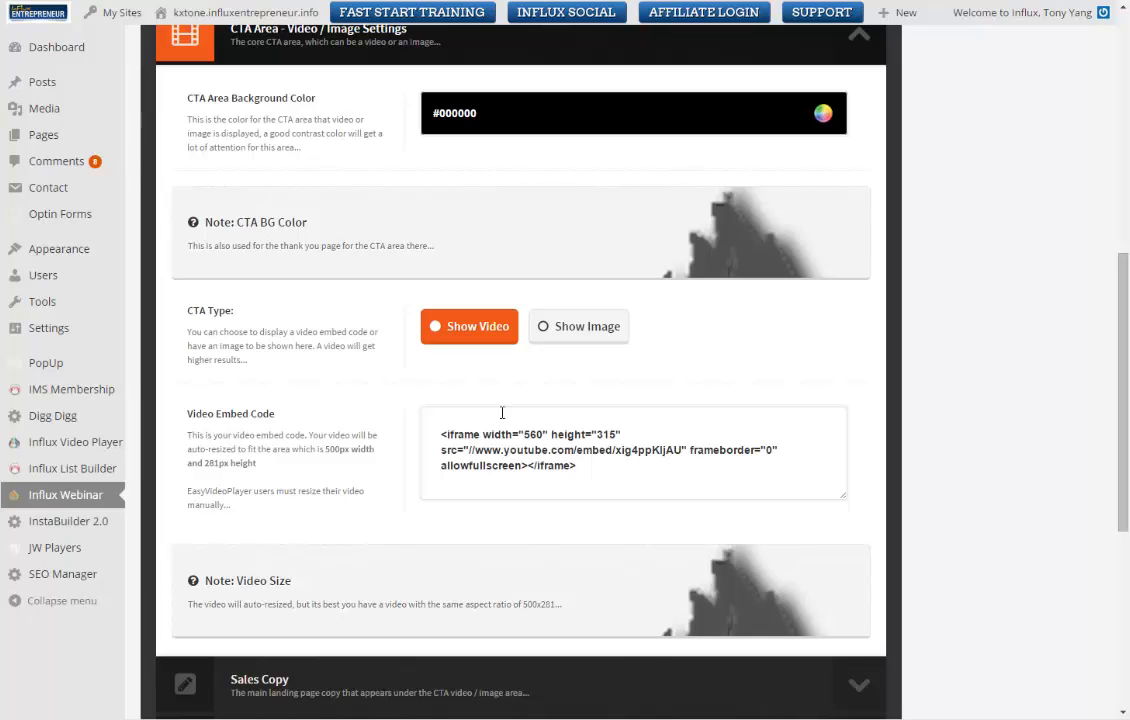
scroll(752, 396, up, 2)
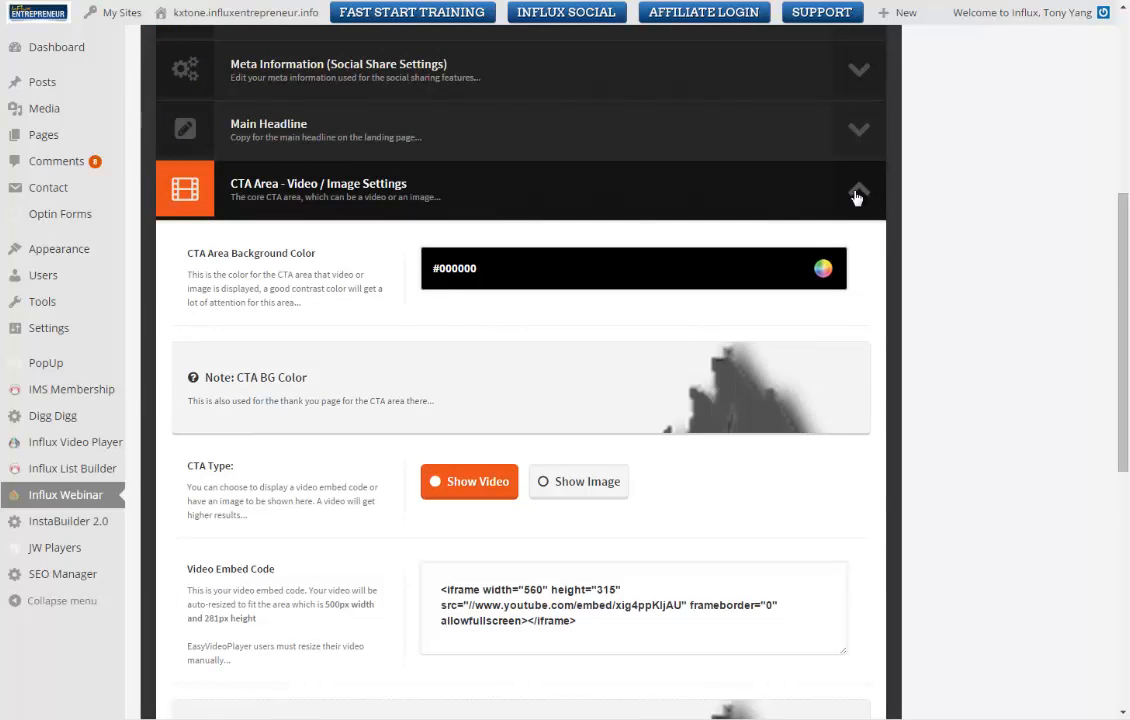
click(856, 197)
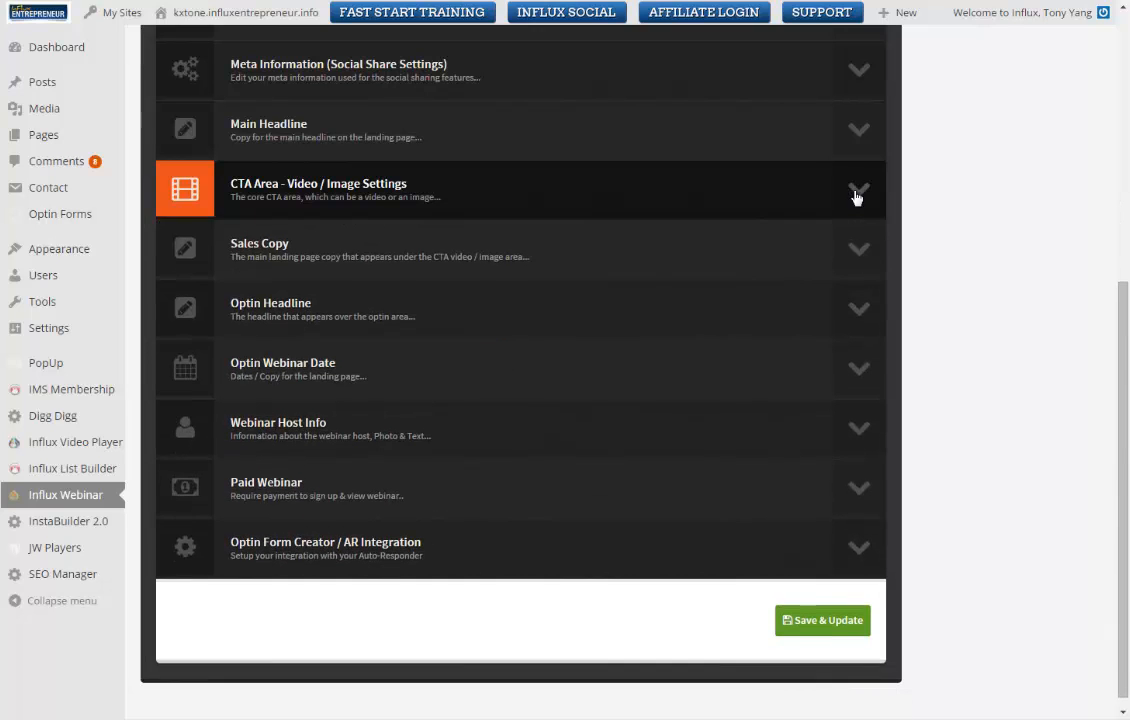
click(862, 264)
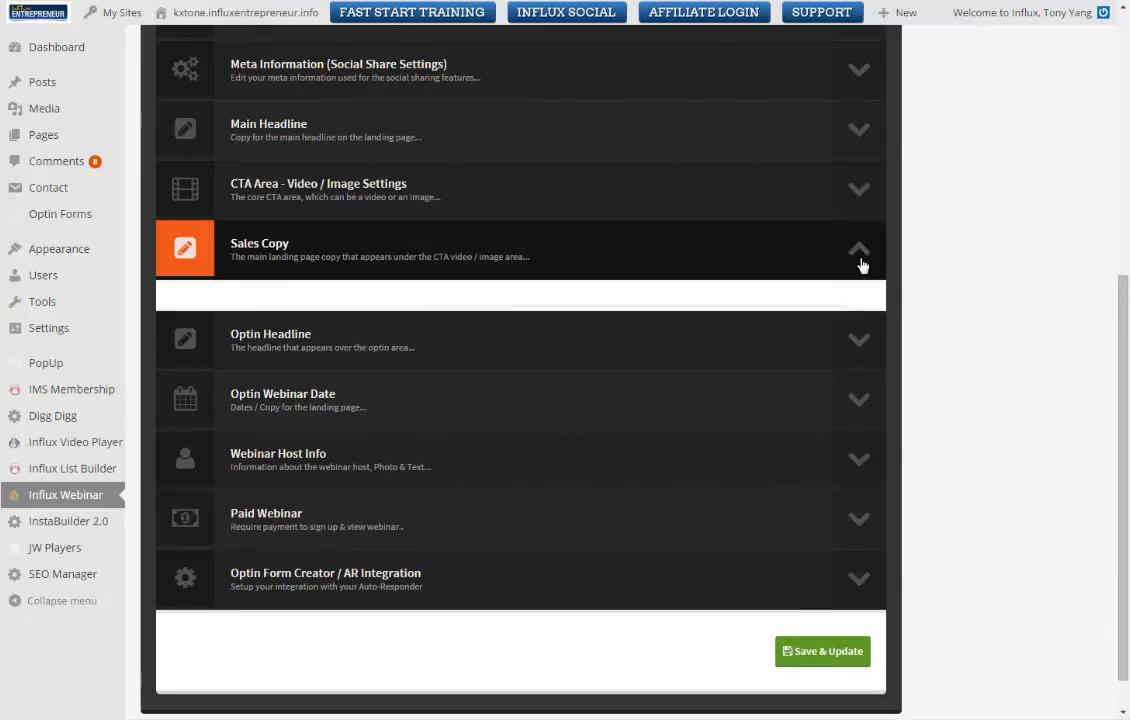
Highlight the sales copy headline below the video on the live registration page.
scroll(948, 257, down, 2)
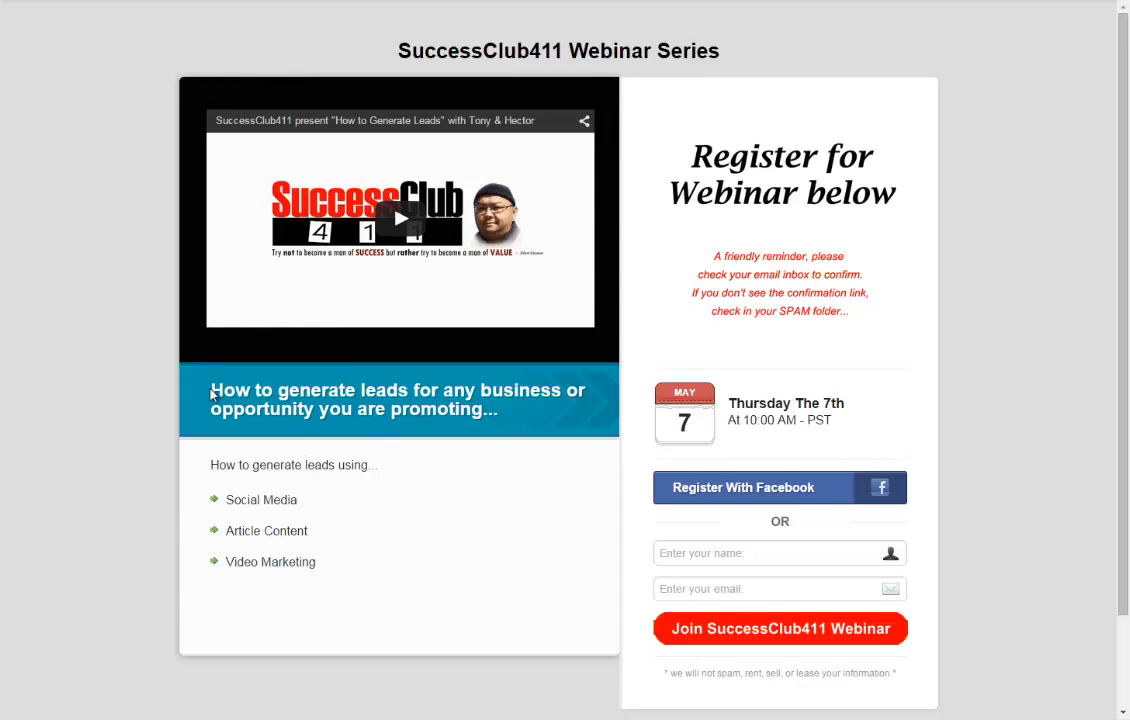
drag(211, 395, 503, 411)
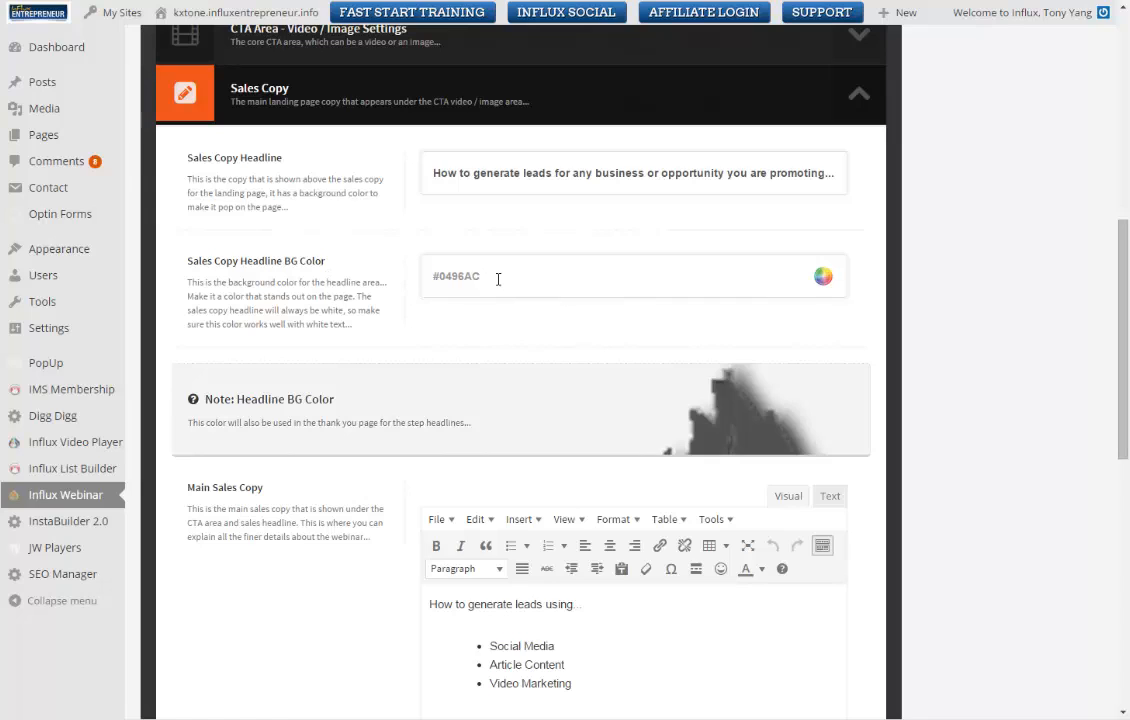
click(424, 278)
drag(484, 274, 436, 271)
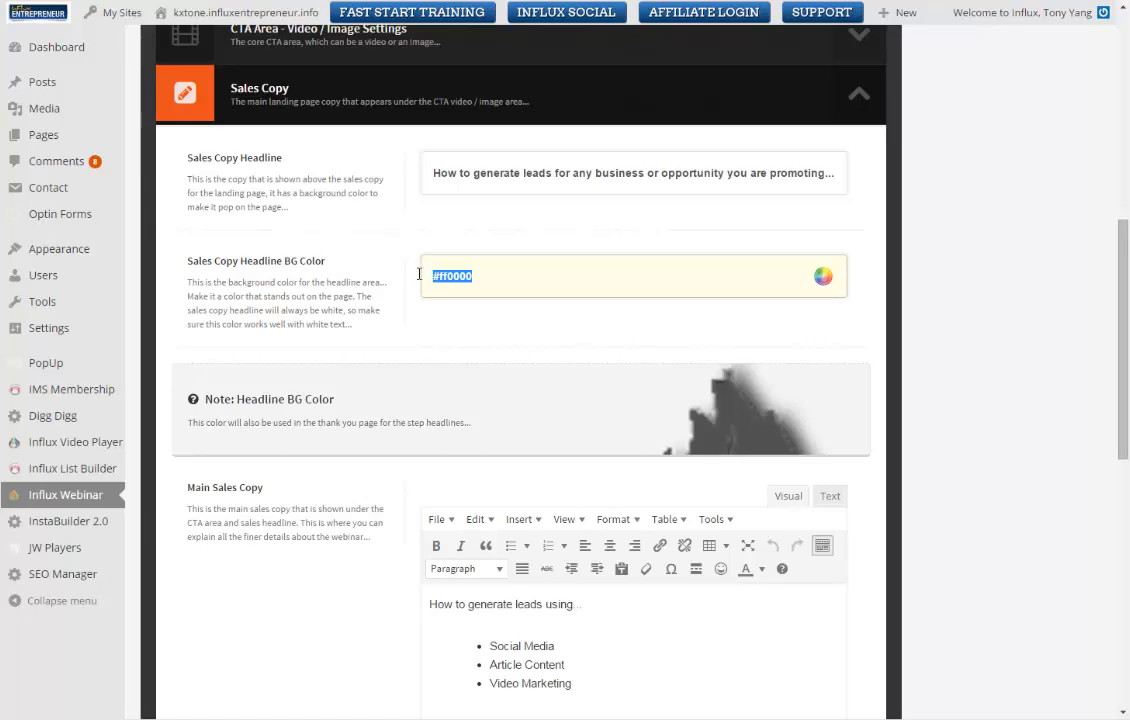
click(975, 270)
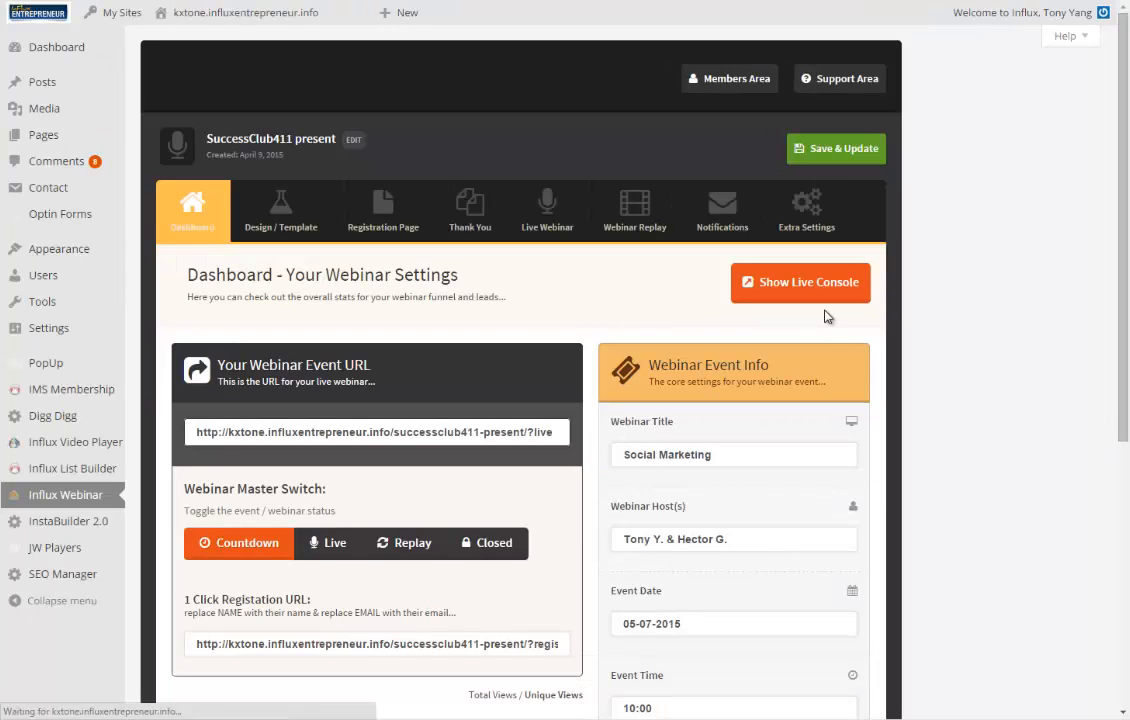
Reopen the registration page settings of the webinar and expand the Sales Copy section.
click(374, 211)
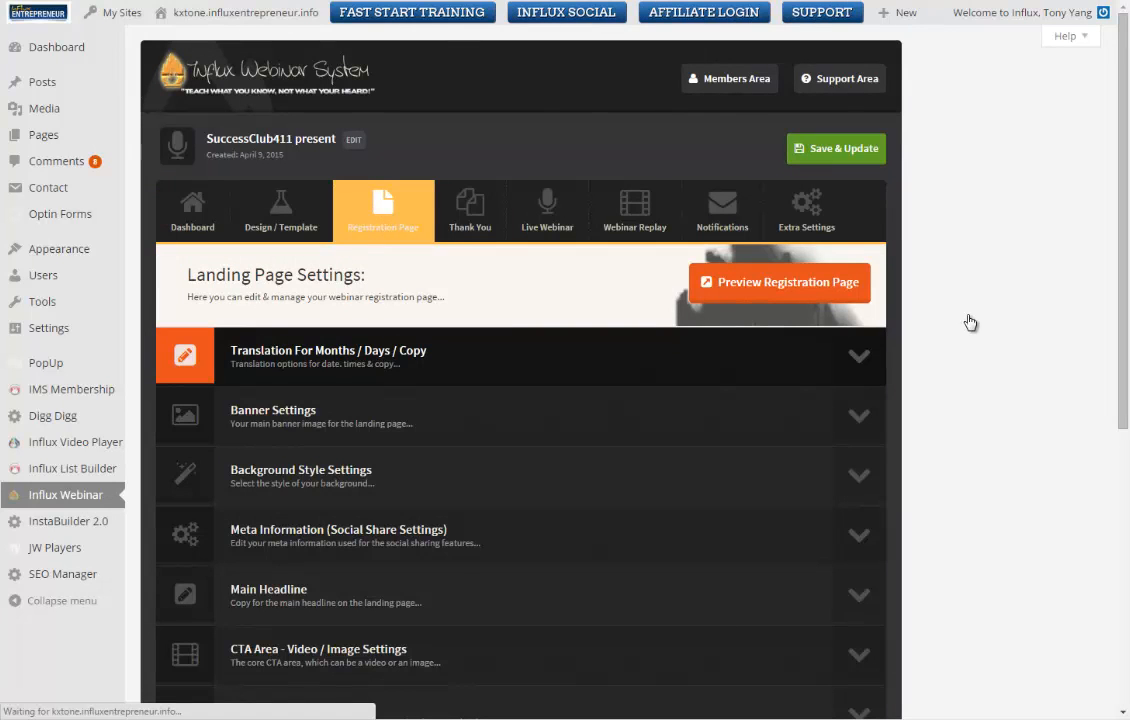
scroll(806, 378, down, 5)
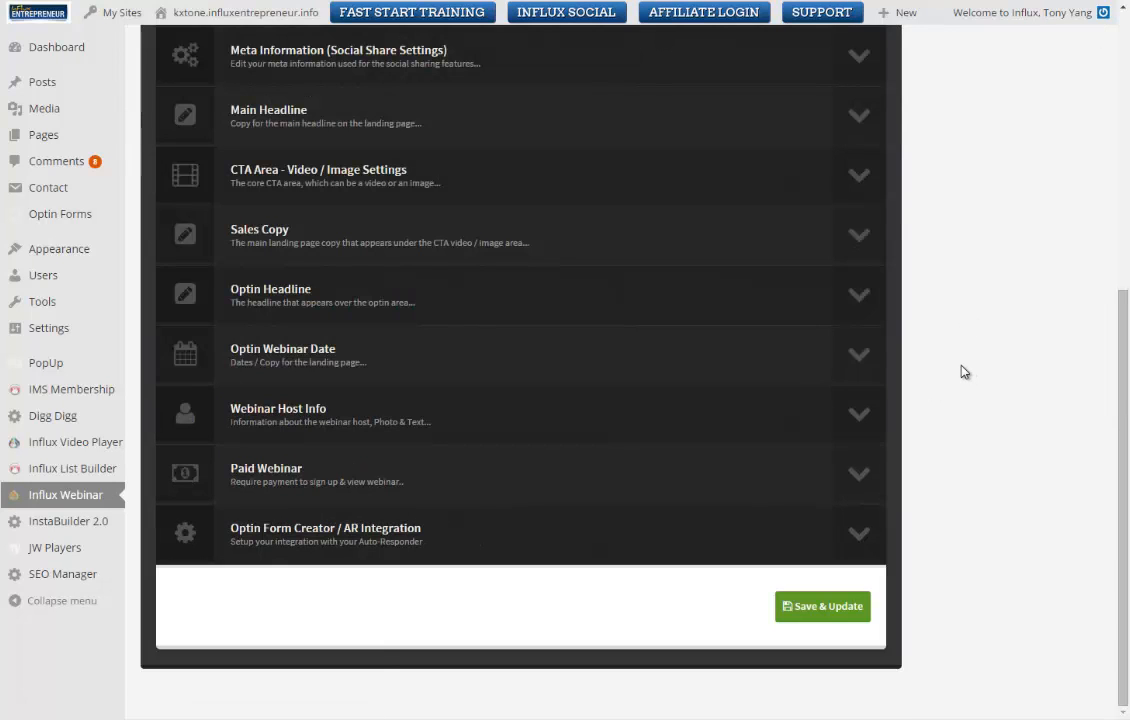
click(859, 234)
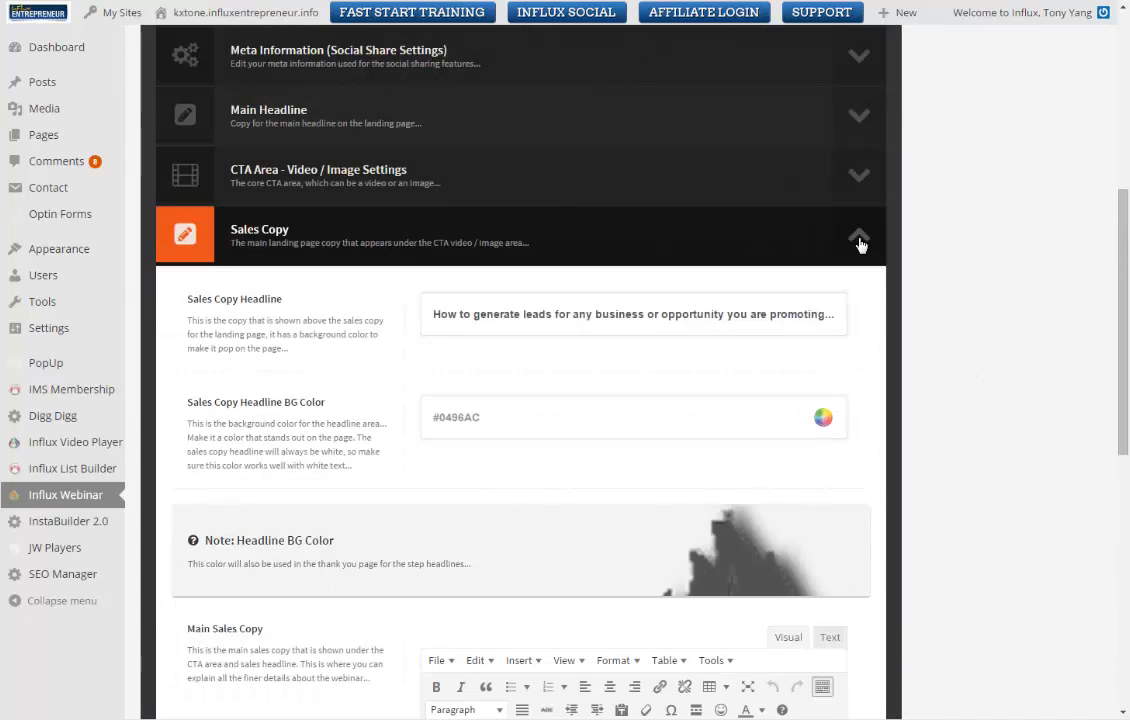
Set the Sales Copy Headline BG Color to #ff0000 and save the webinar.
click(444, 418)
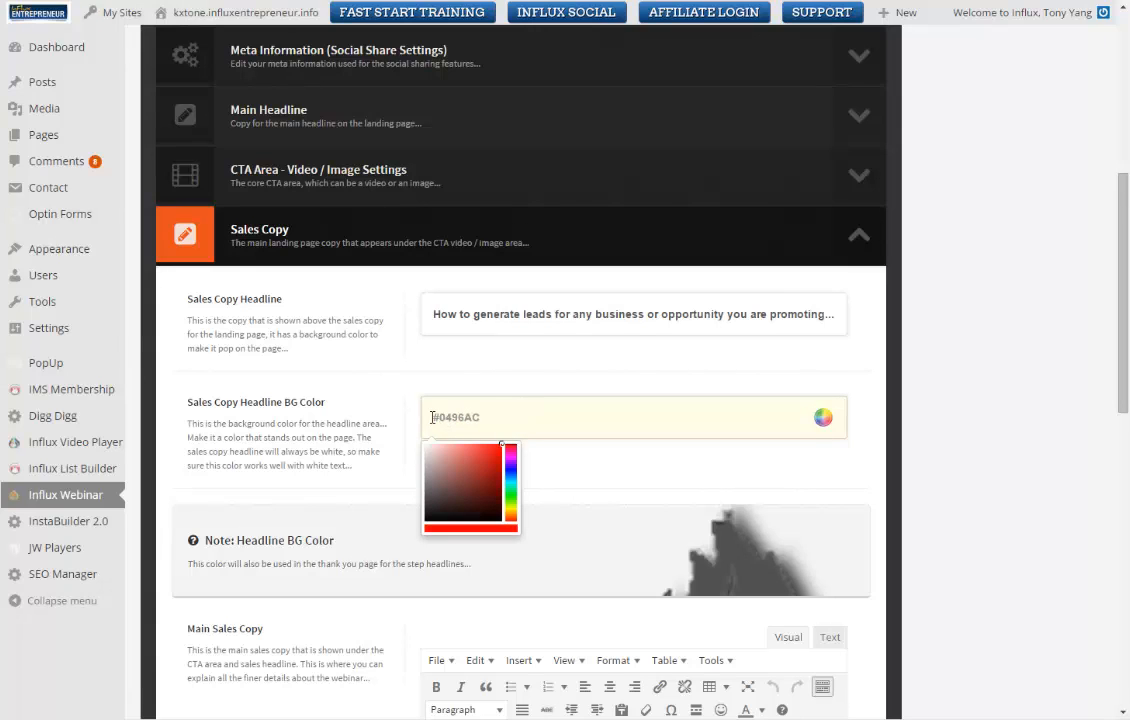
drag(432, 418, 493, 418)
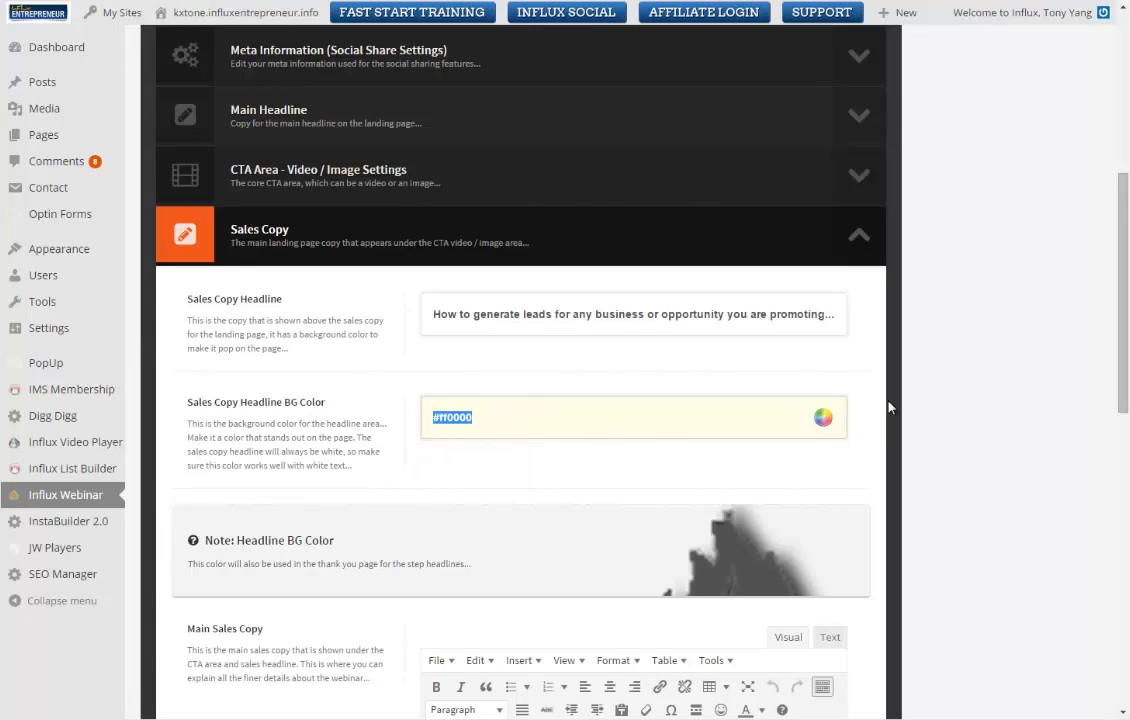
click(945, 404)
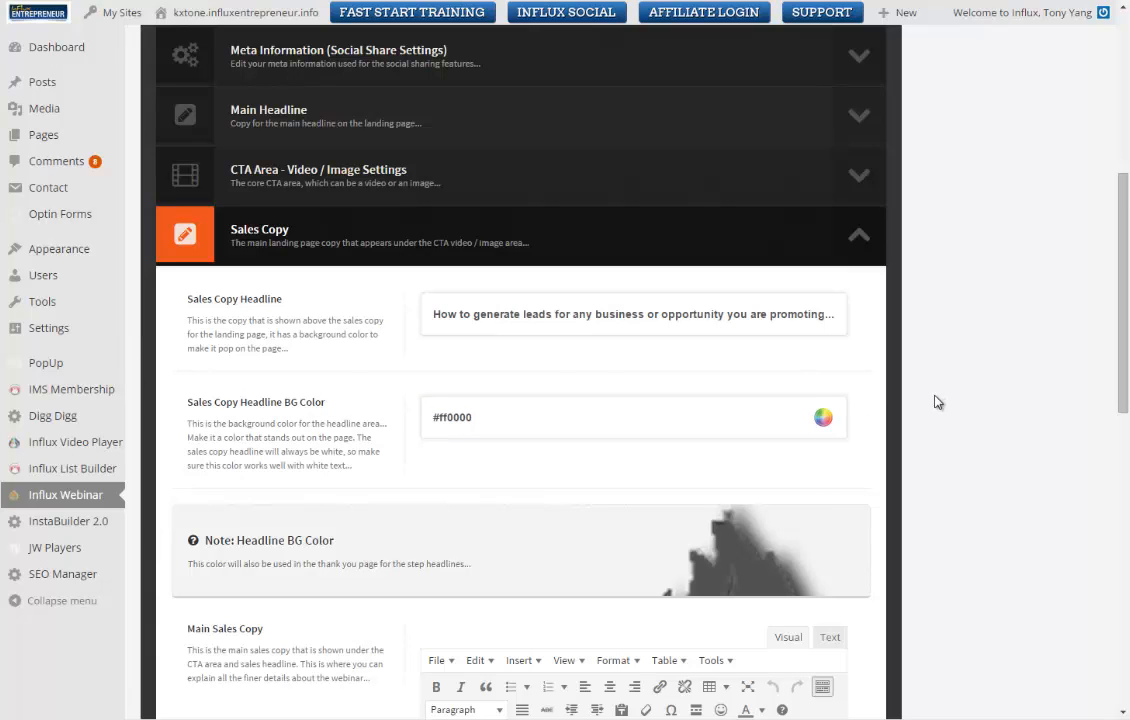
scroll(920, 421, up, 4)
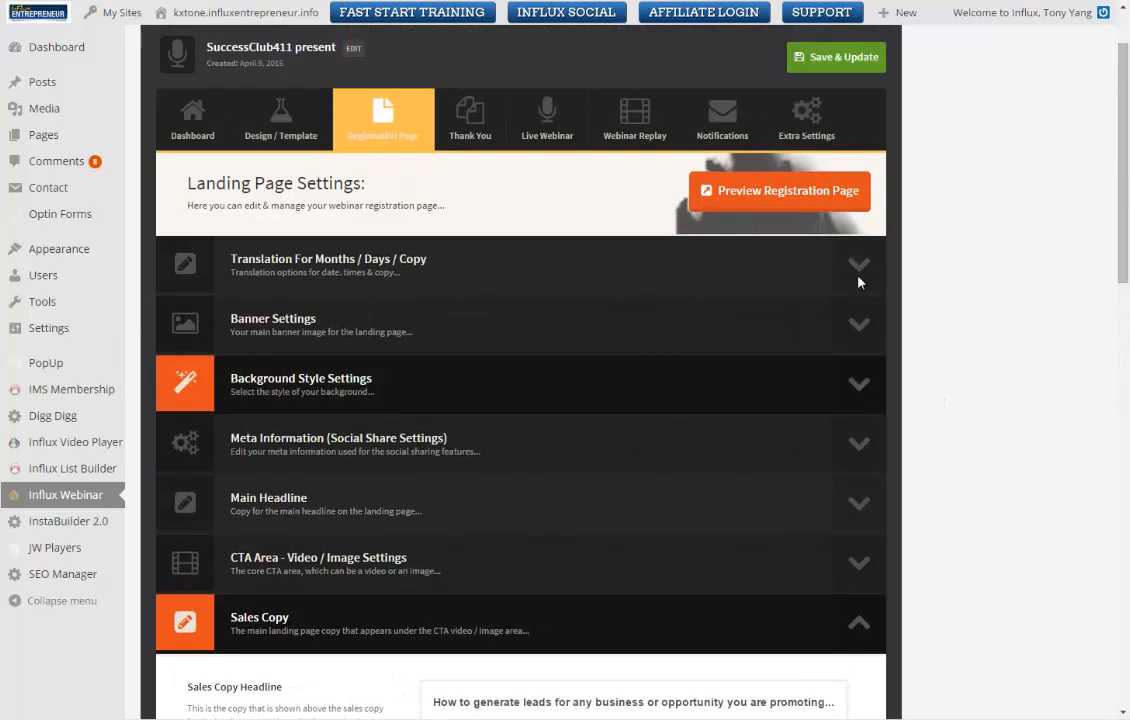
click(848, 56)
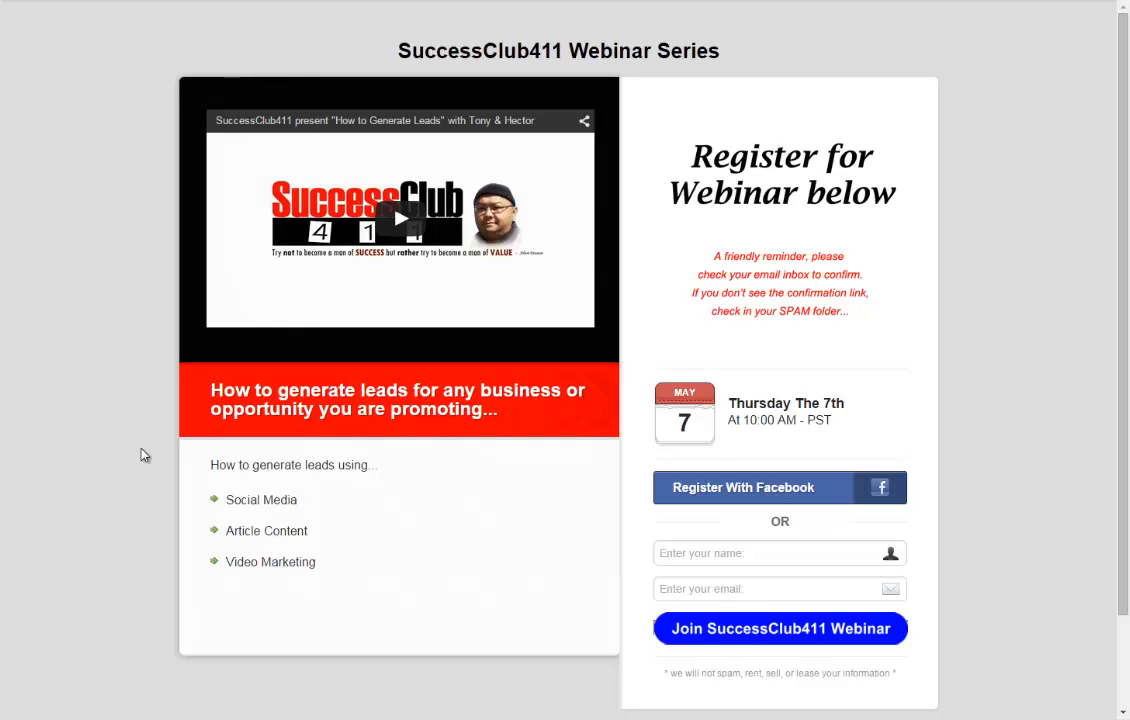
Compare the sales copy settings with the live registration page, and examine the Main Sales Copy text in its editor.
click(74, 1)
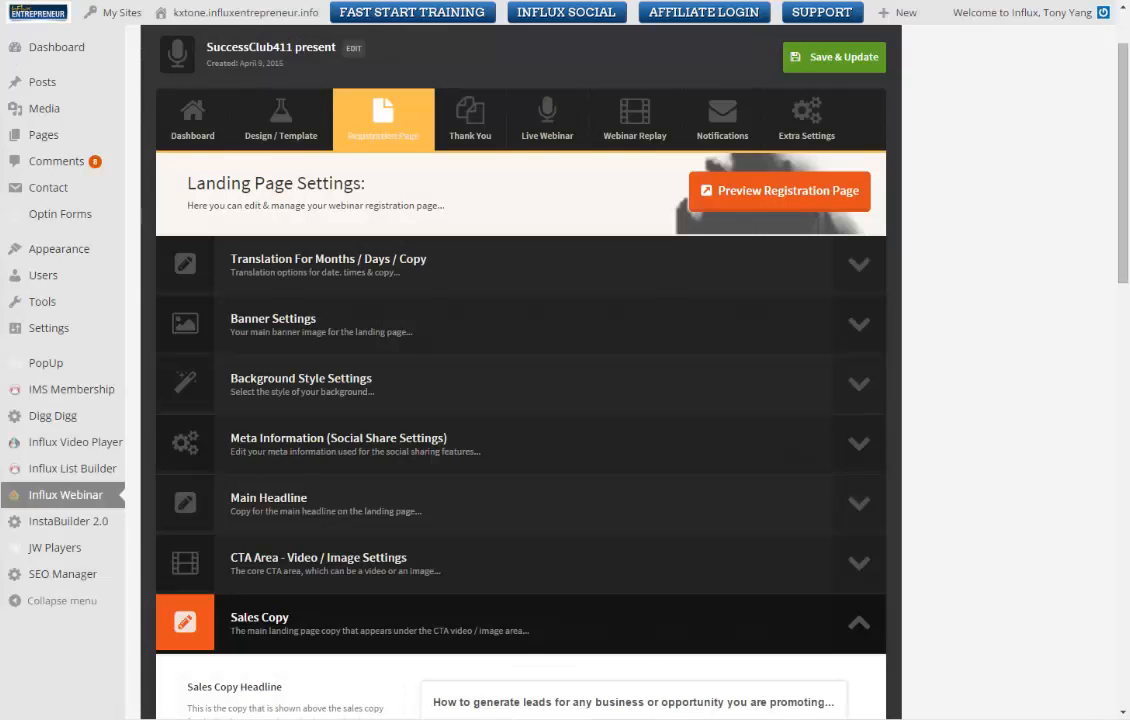
scroll(1016, 421, down, 3)
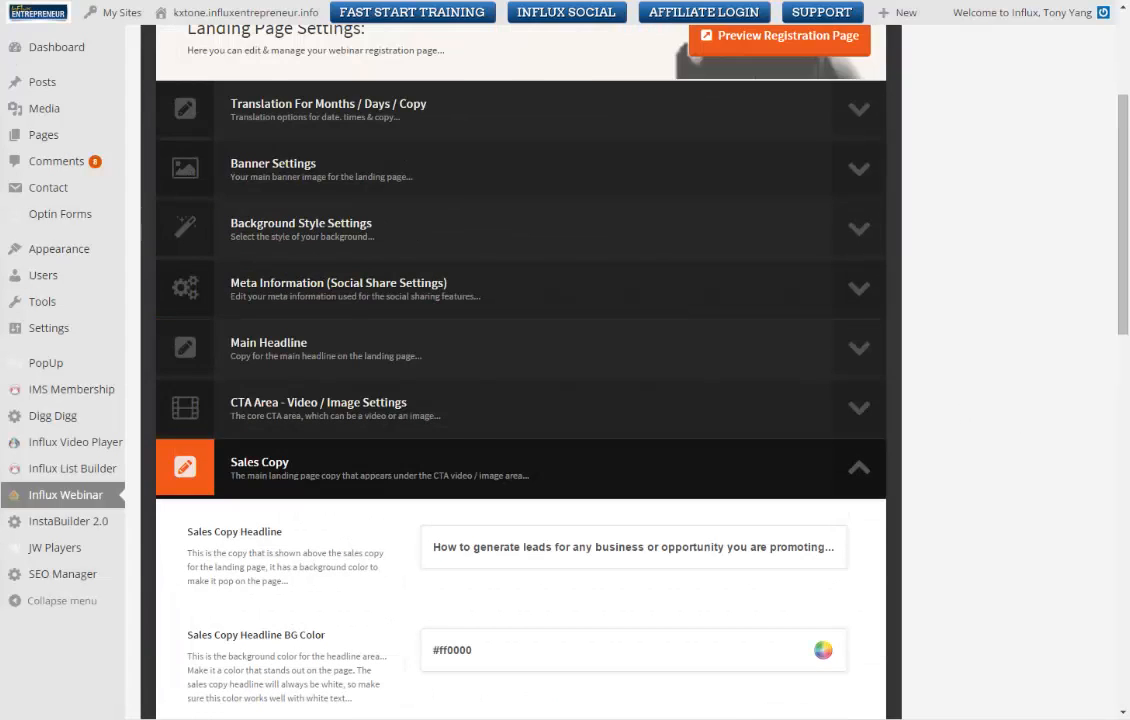
click(300, 1)
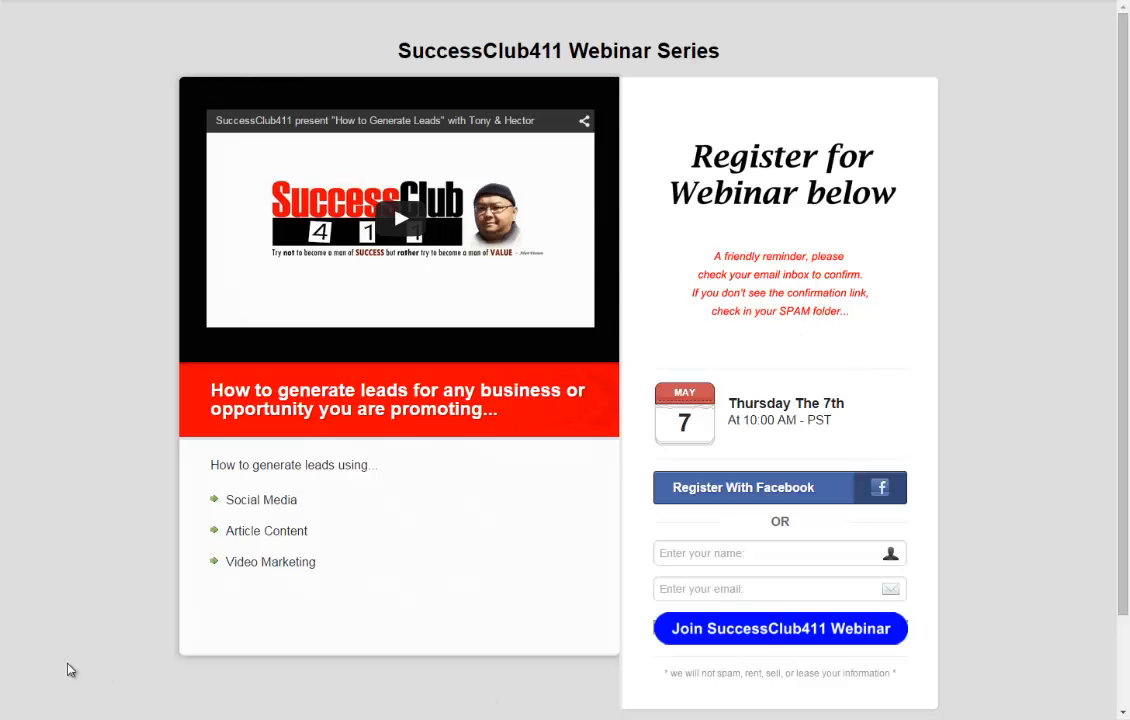
click(74, 1)
scroll(1008, 264, down, 5)
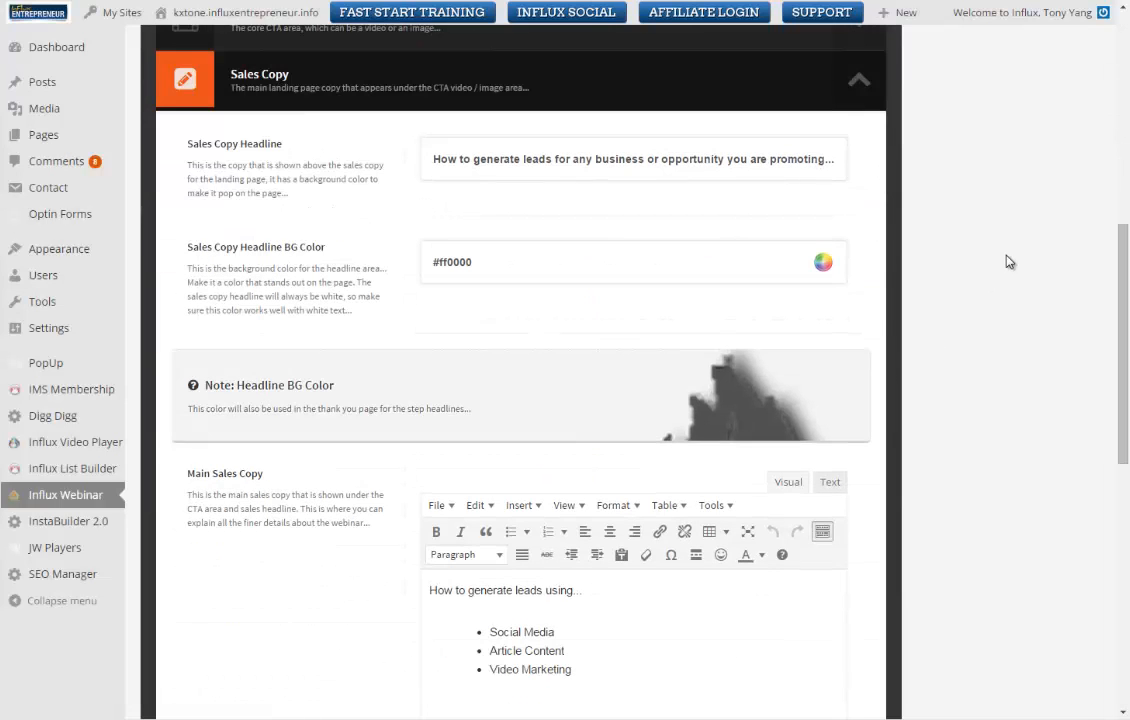
scroll(1008, 264, down, 3)
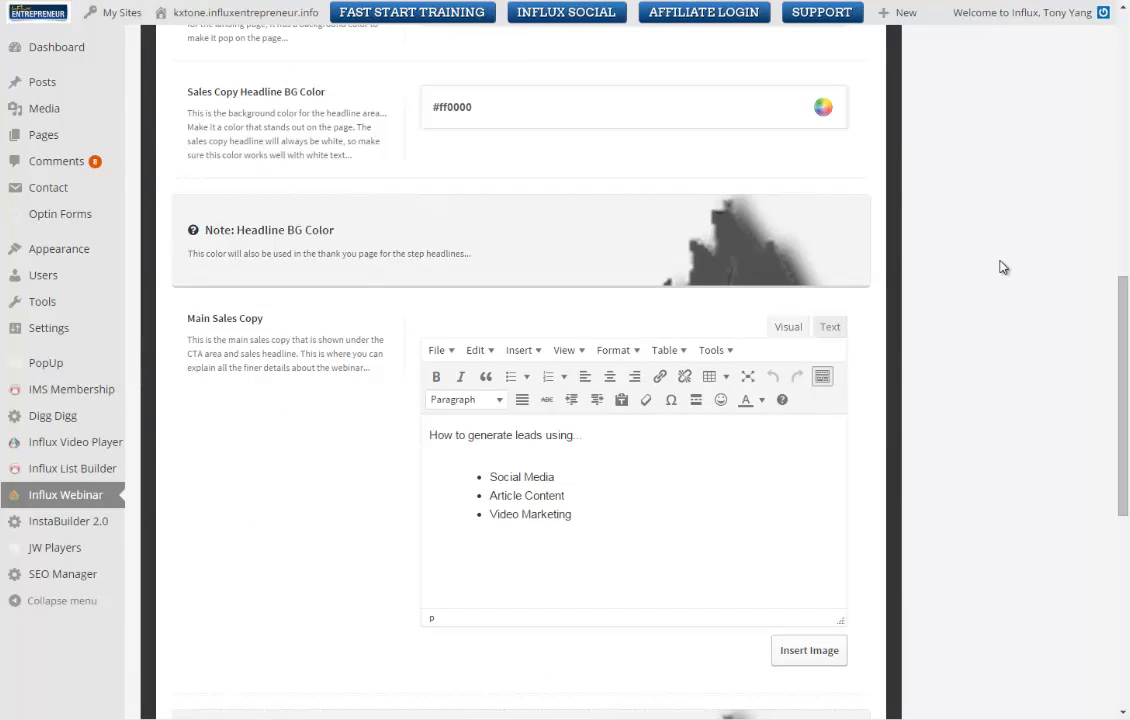
scroll(1003, 264, down, 1)
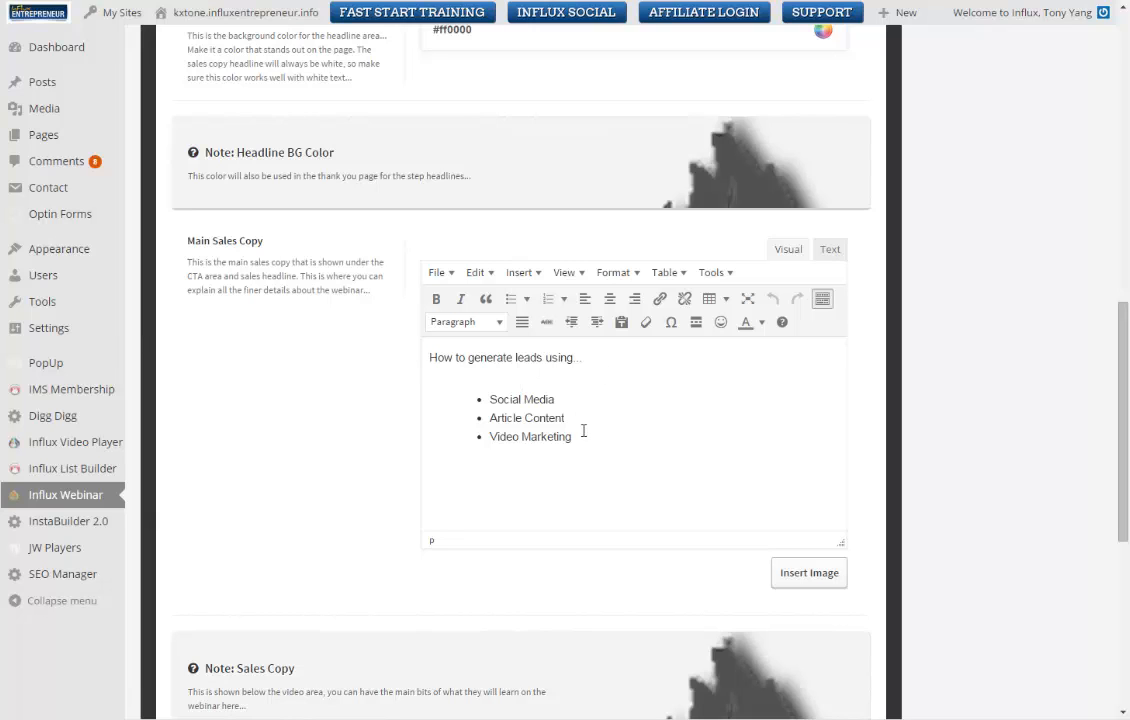
scroll(586, 438, up, 1)
scroll(586, 438, down, 1)
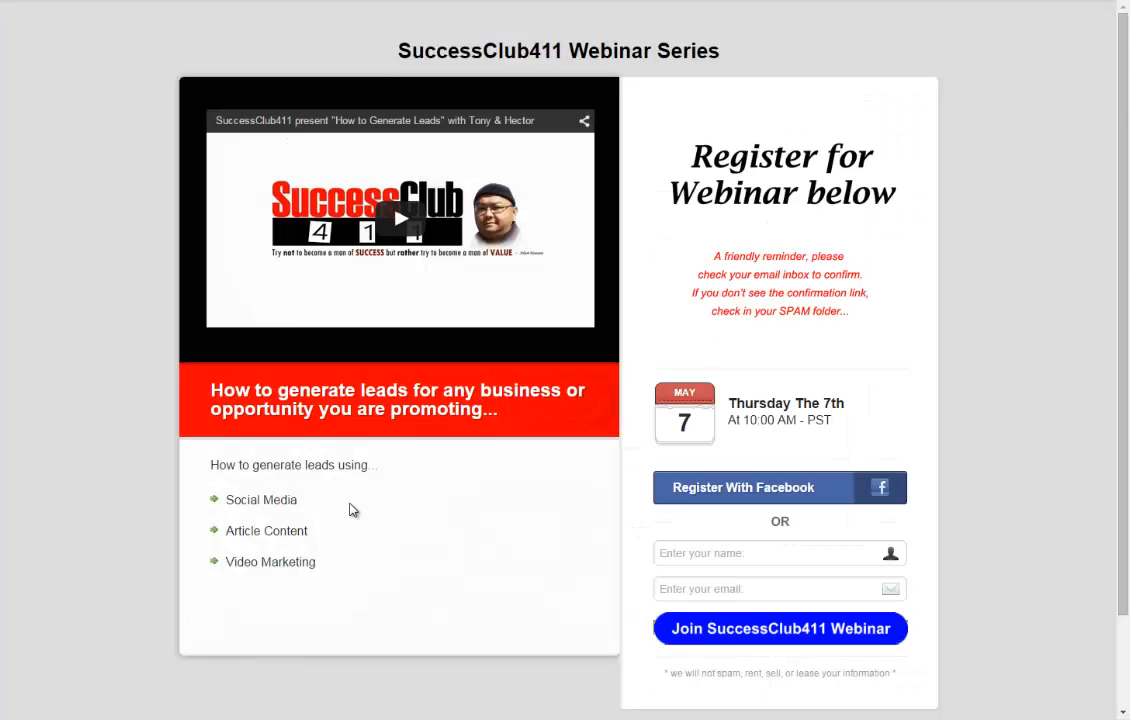
Highlight the main sales copy with its bullet list on the live registration page, and return to the webinar settings.
drag(209, 458, 366, 560)
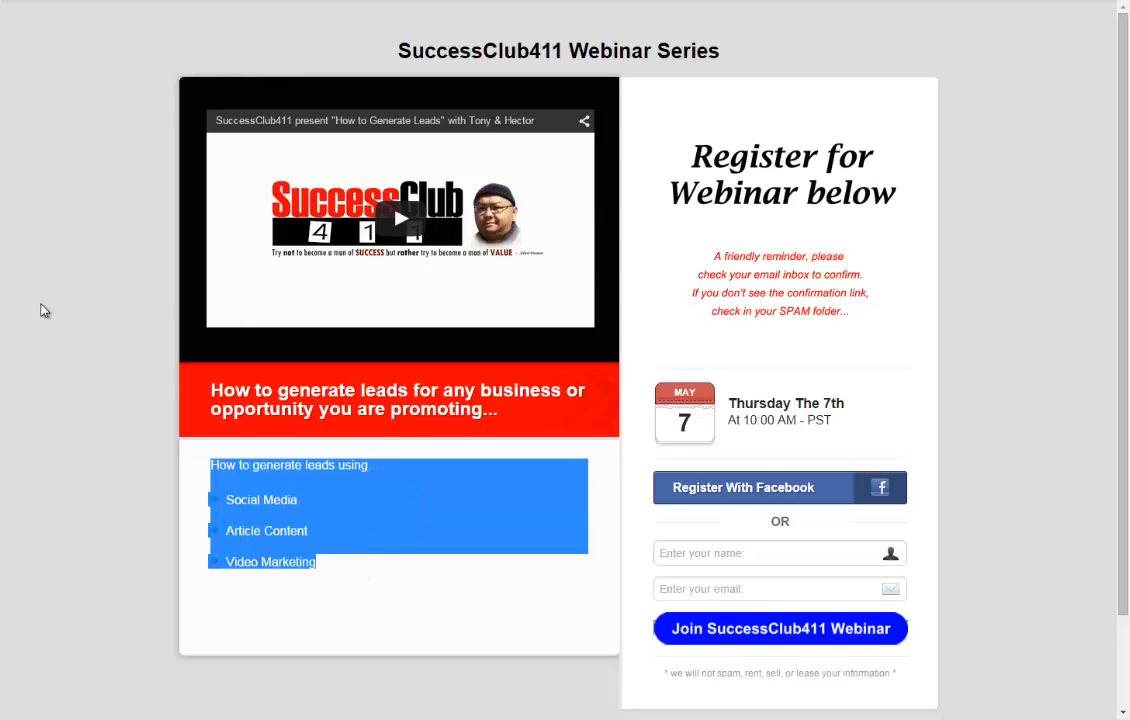
click(44, 311)
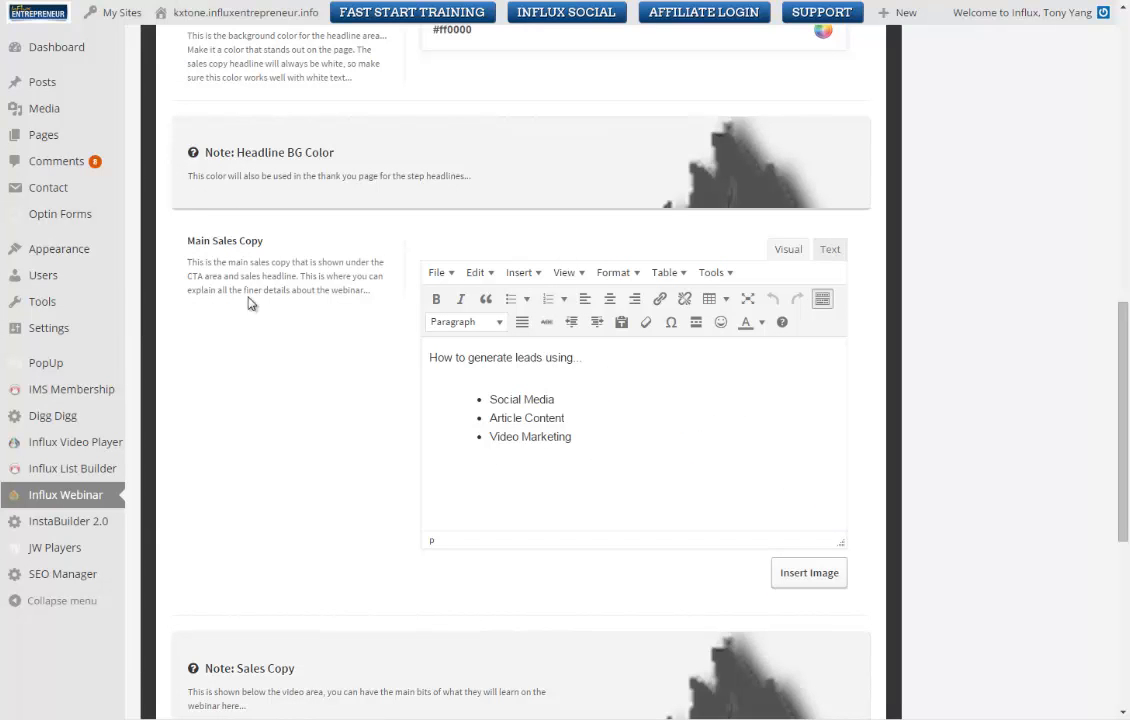
scroll(1024, 320, up, 1)
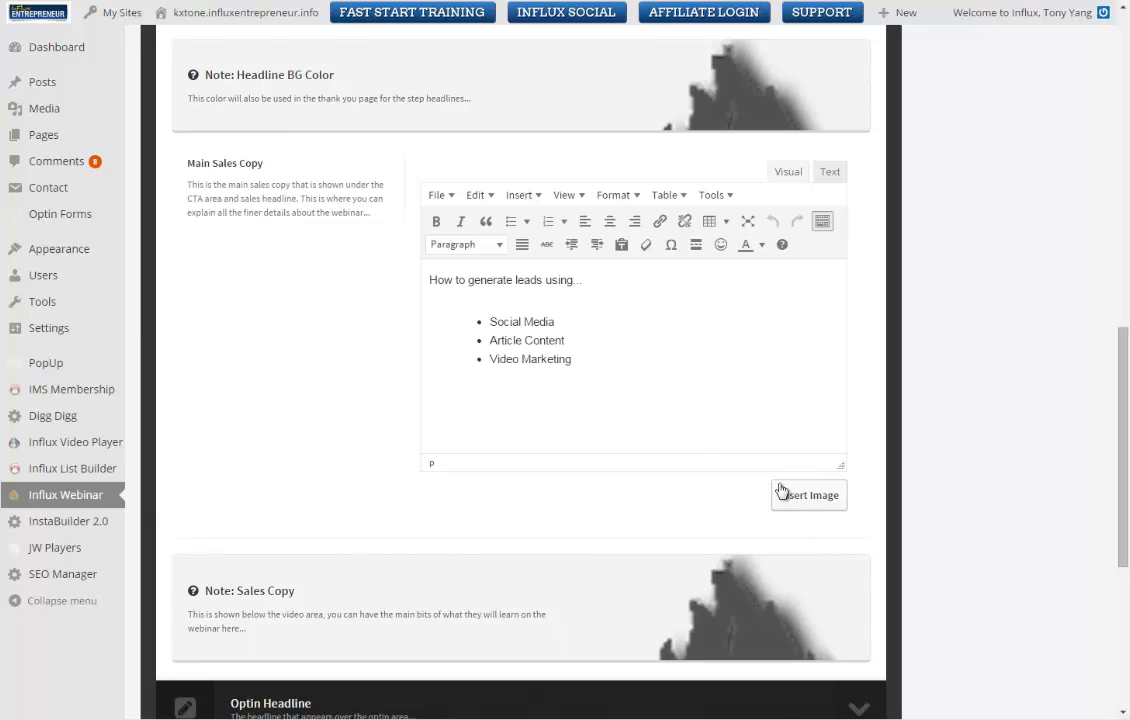
Collapse the Sales Copy section, and expand the Optin Headline section to examine the headline in its editor.
scroll(913, 366, up, 5)
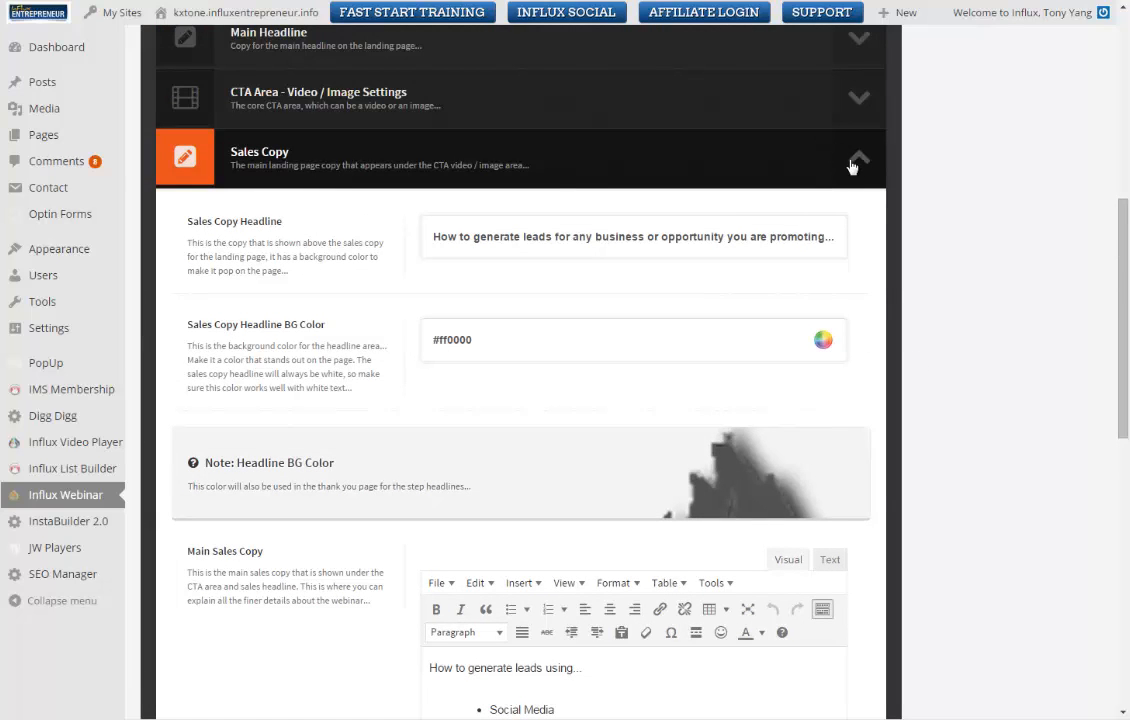
click(853, 162)
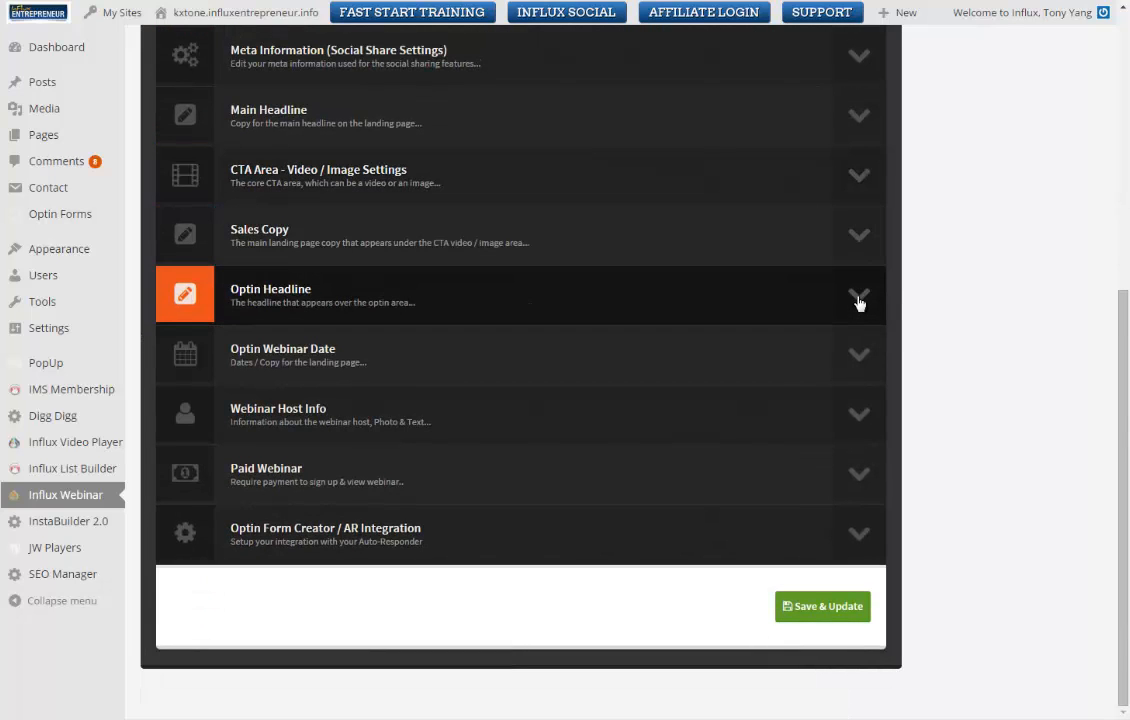
click(861, 313)
scroll(984, 330, down, 2)
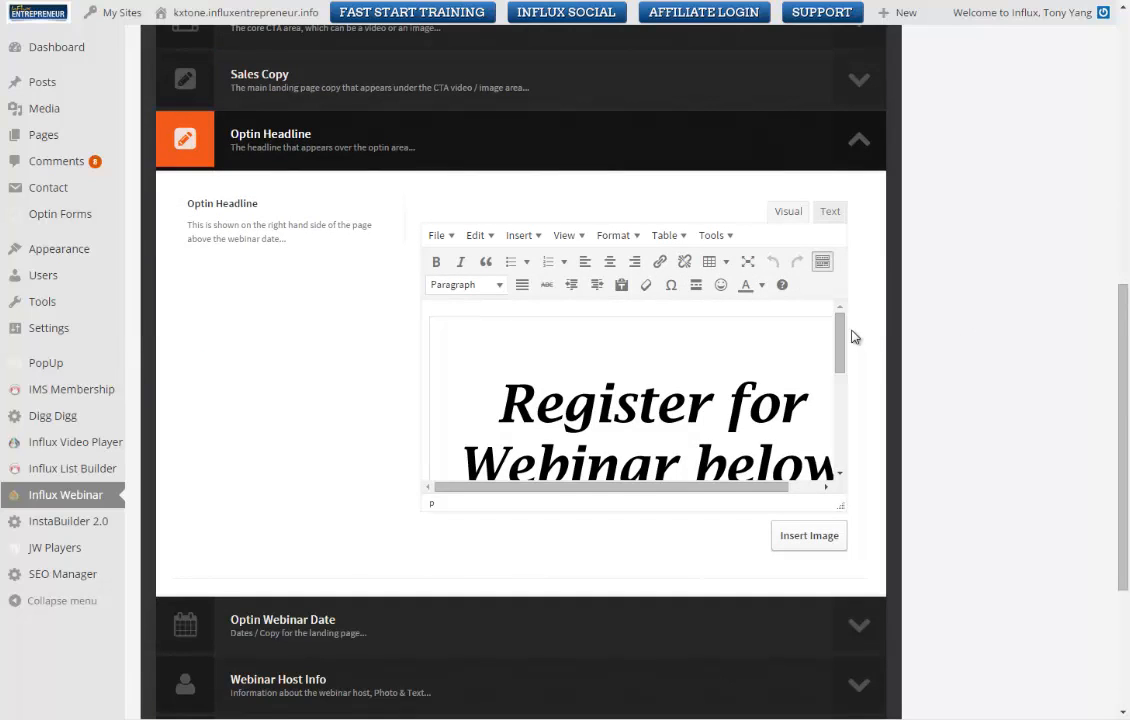
drag(841, 323, 842, 352)
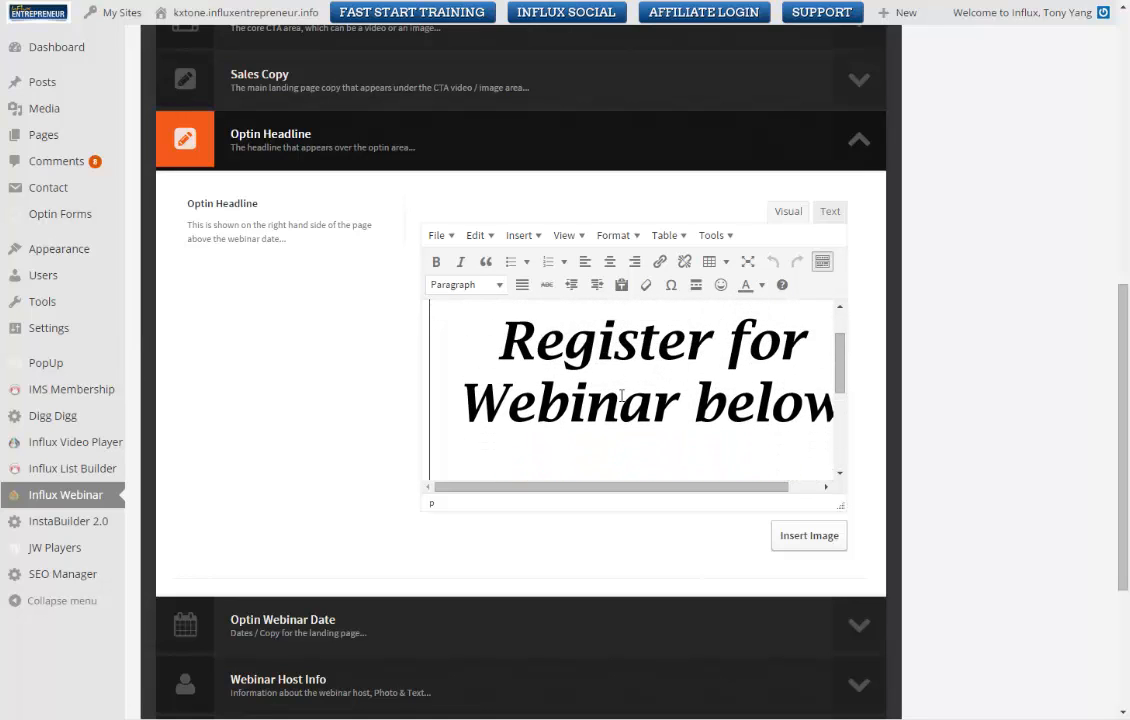
mouse_move(595, 493)
mouse_down()
mouse_move(688, 494)
mouse_move(578, 495)
mouse_up()
Collapse the Optin Headline section, and expand Optin Webinar Date to examine its month, day, headline and sub headline fields.
click(862, 145)
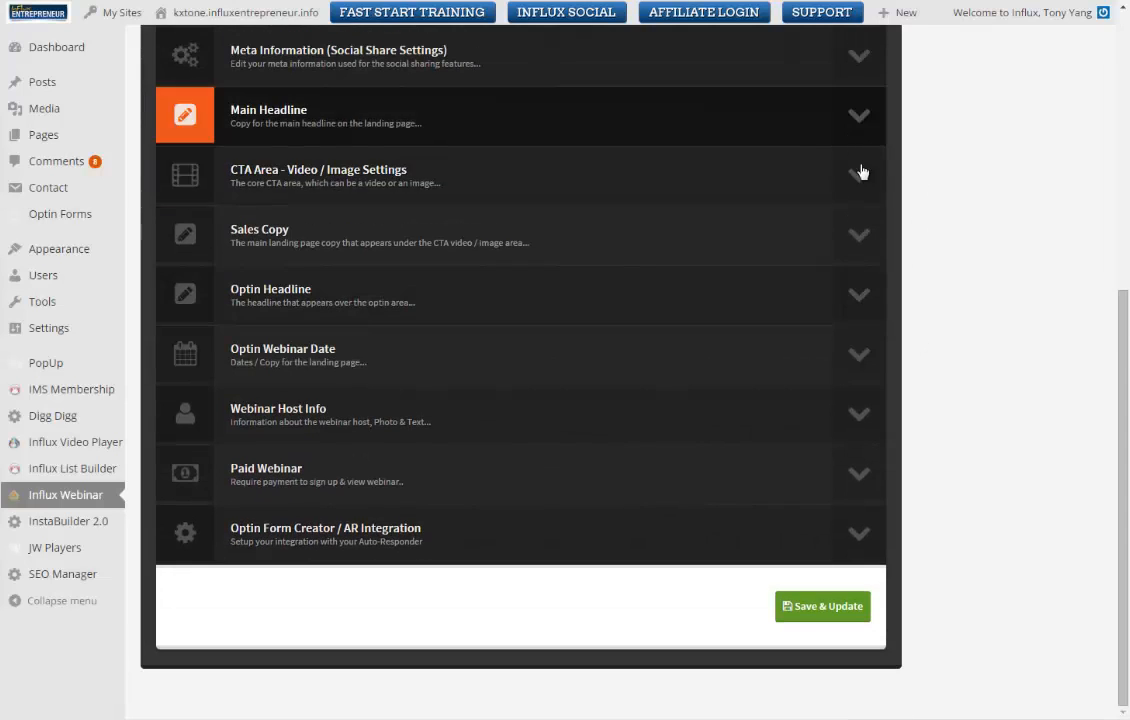
click(857, 360)
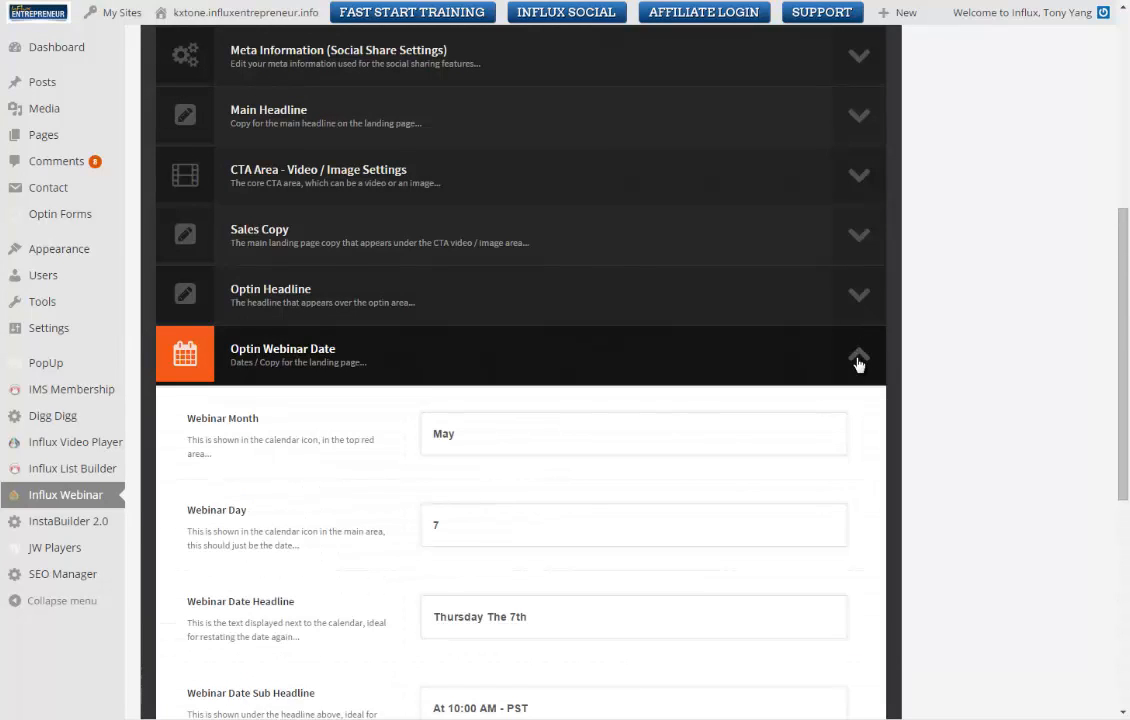
scroll(955, 304, down, 3)
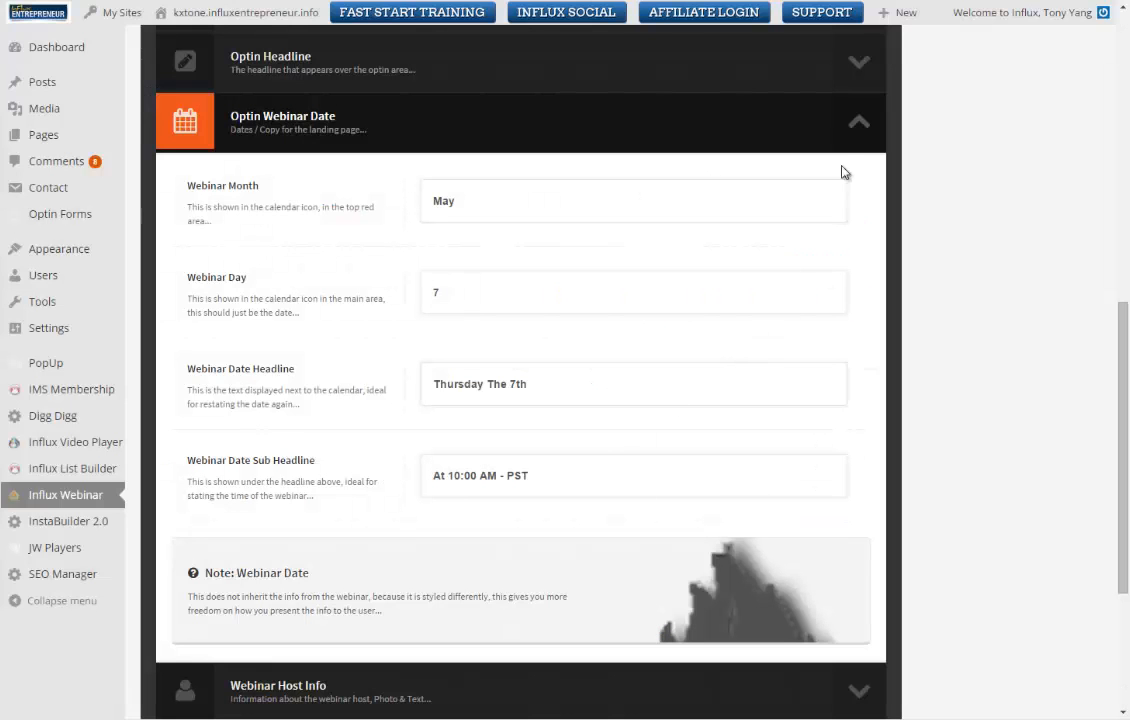
scroll(866, 125, down, 1)
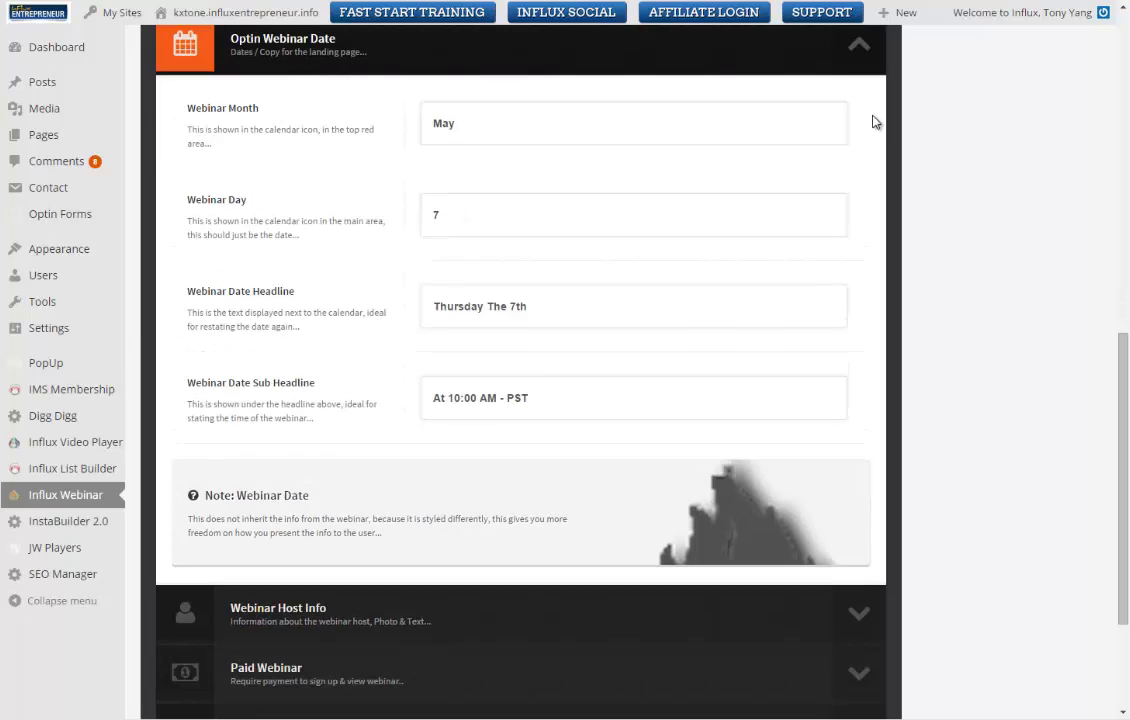
Collapse the Optin Webinar Date section and expand the Webinar Host Info section.
click(862, 47)
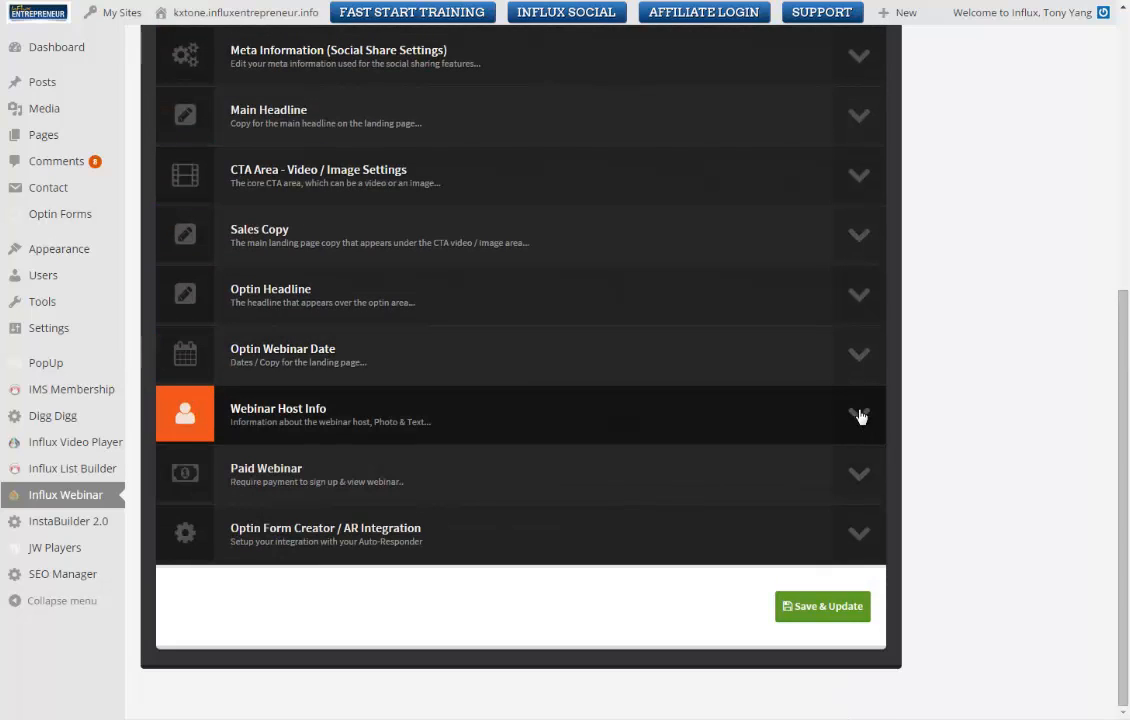
click(859, 416)
scroll(950, 300, down, 1)
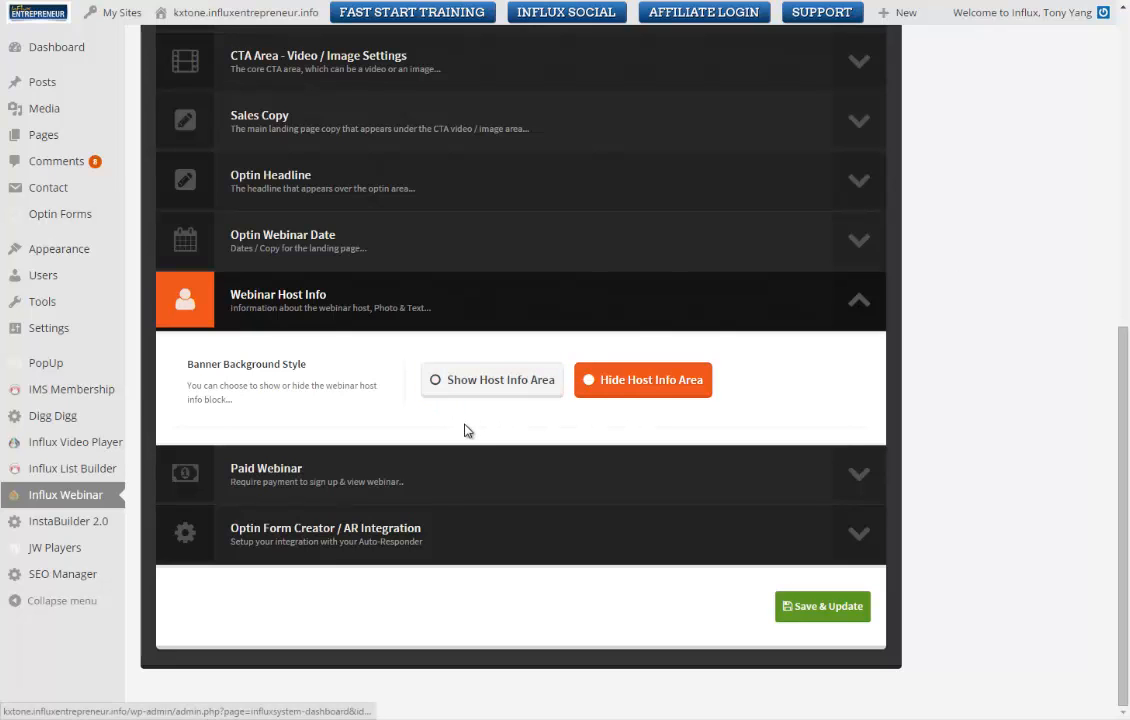
Switch the host block to Show Host Info Area, save the webinar, and check the live page against the host photo and info fields.
click(442, 389)
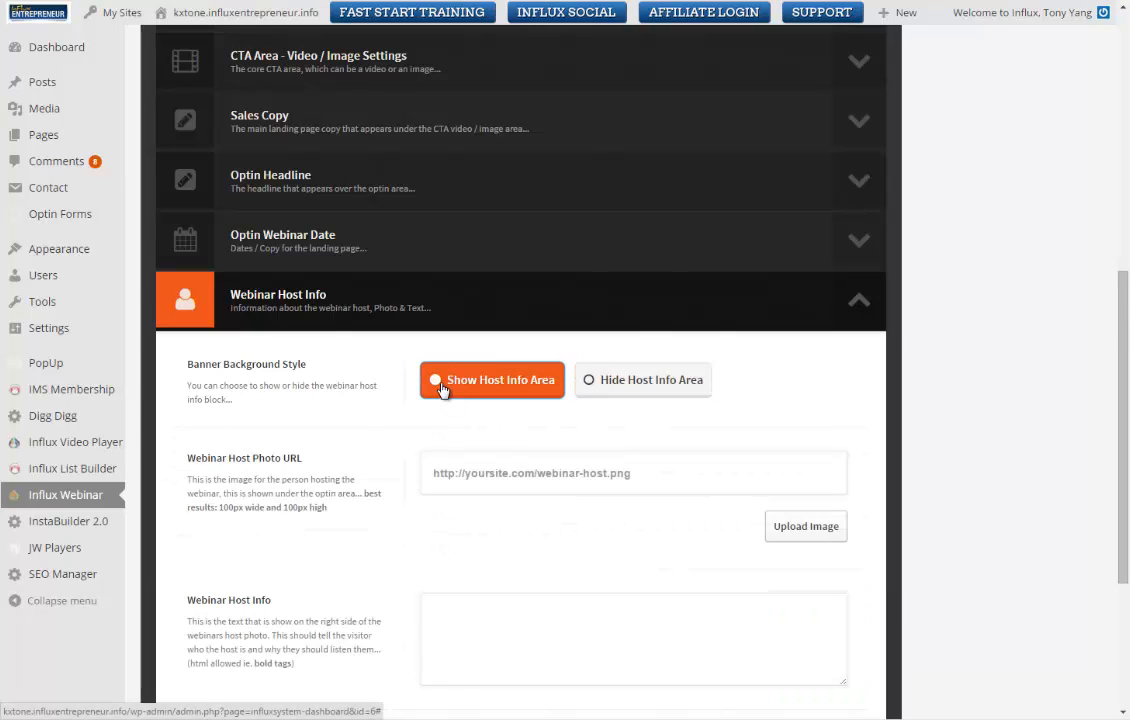
scroll(1002, 195, up, 5)
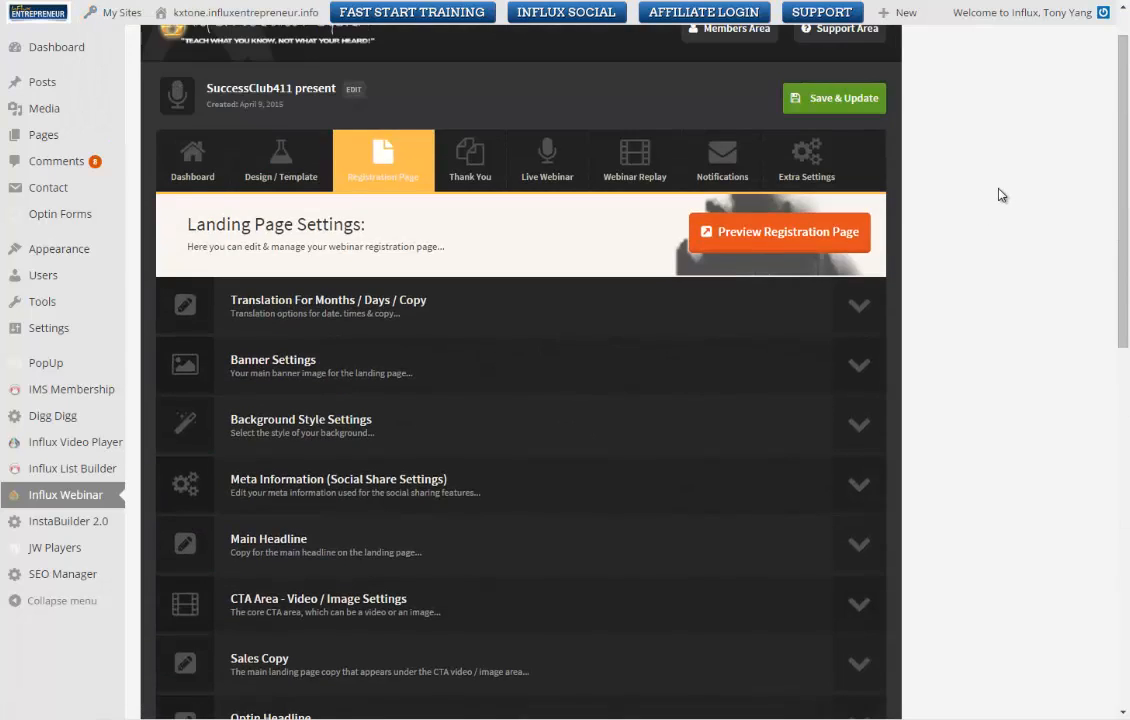
click(856, 107)
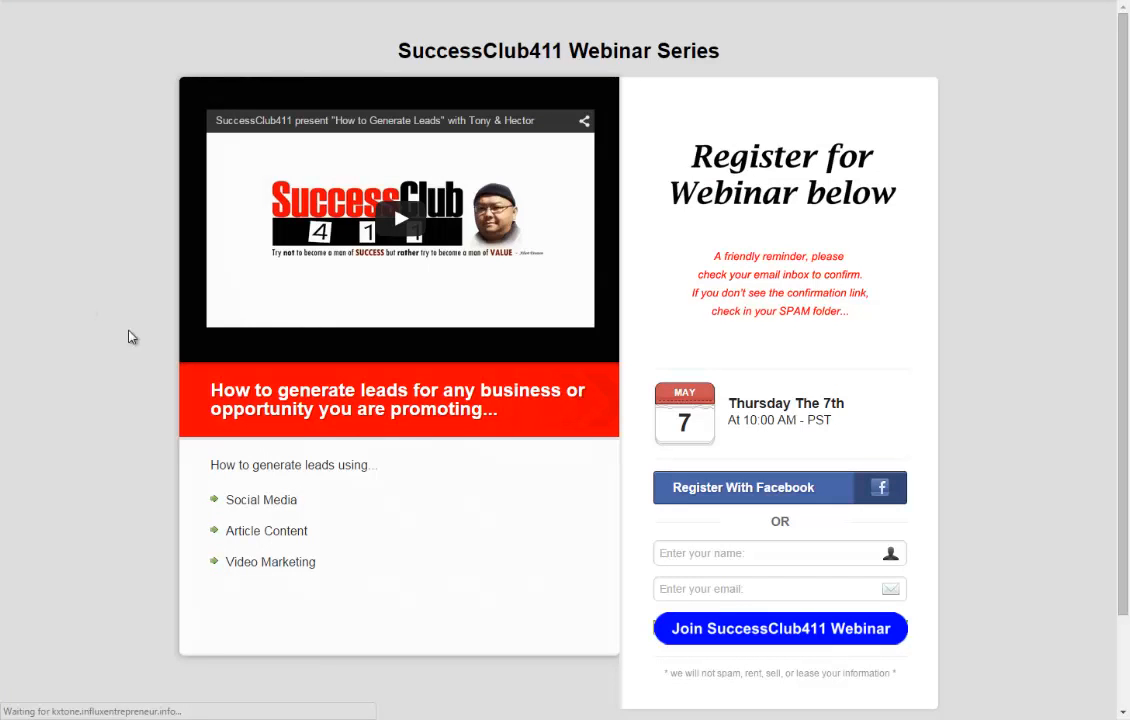
scroll(219, 434, down, 3)
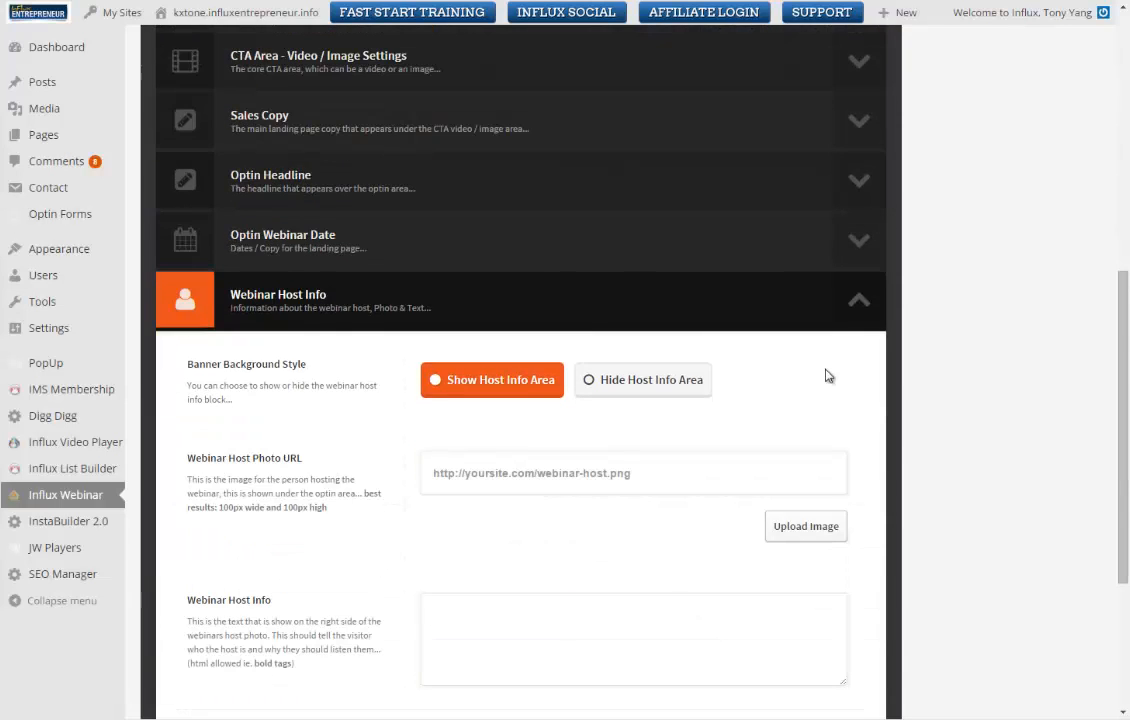
scroll(826, 376, down, 3)
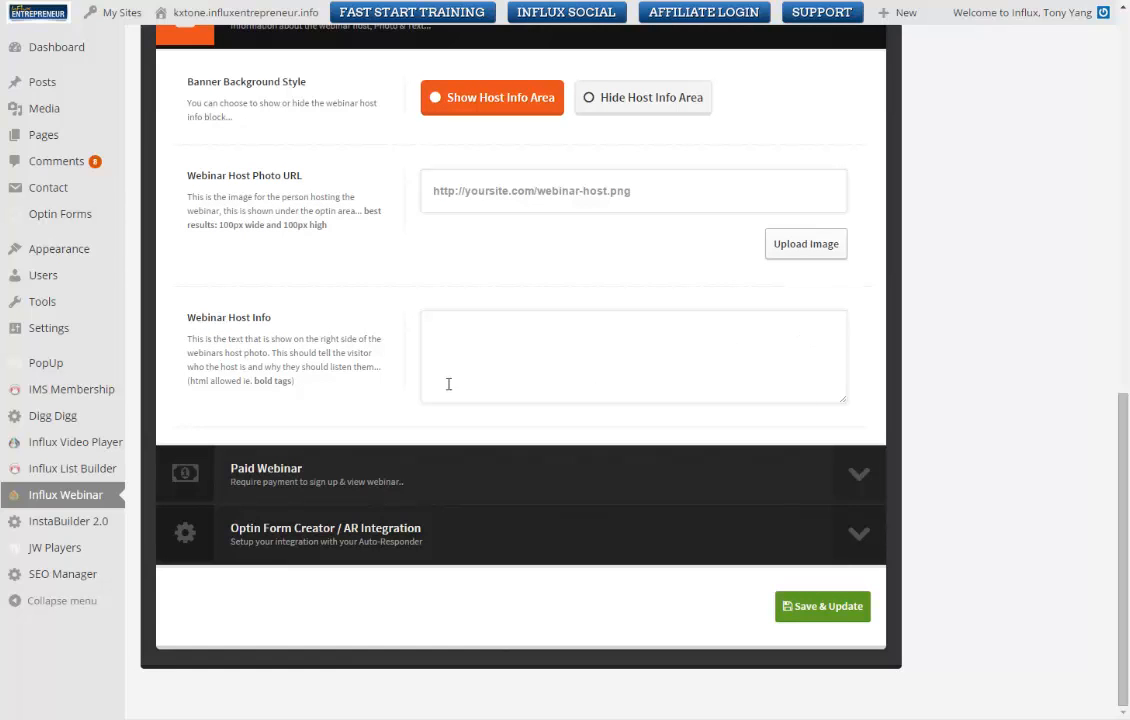
Switch the host block to Hide Host Info Area, save the webinar, reload the live registration page, and return to the host info settings.
click(605, 97)
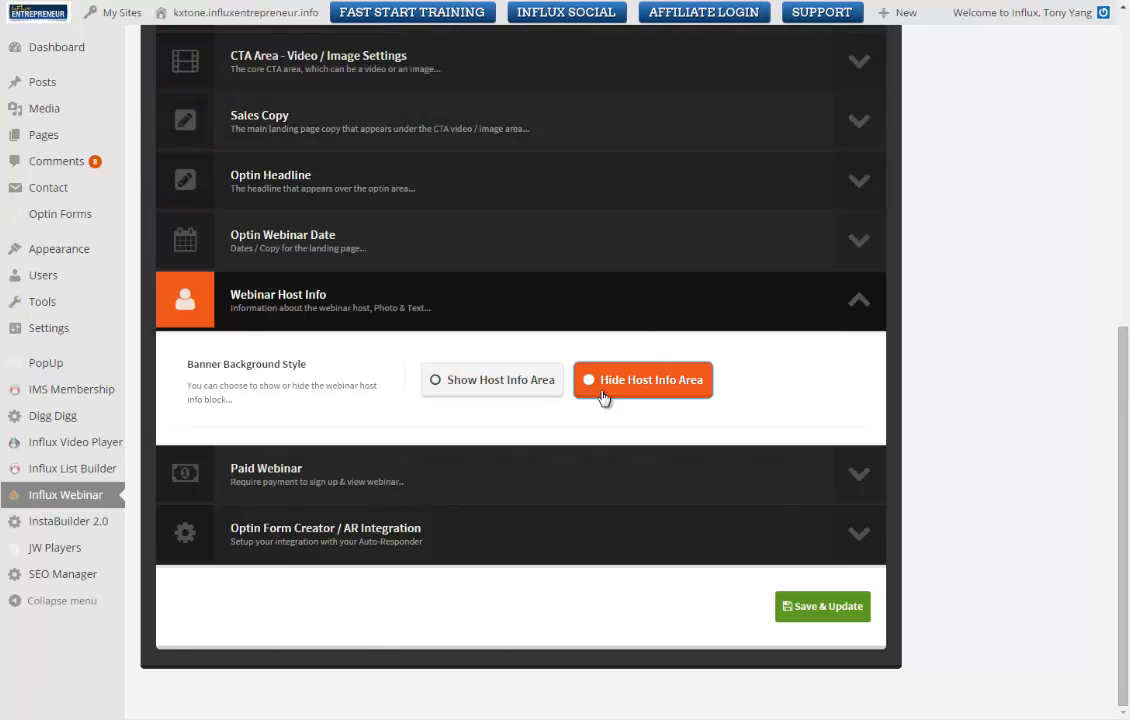
scroll(1015, 290, up, 2)
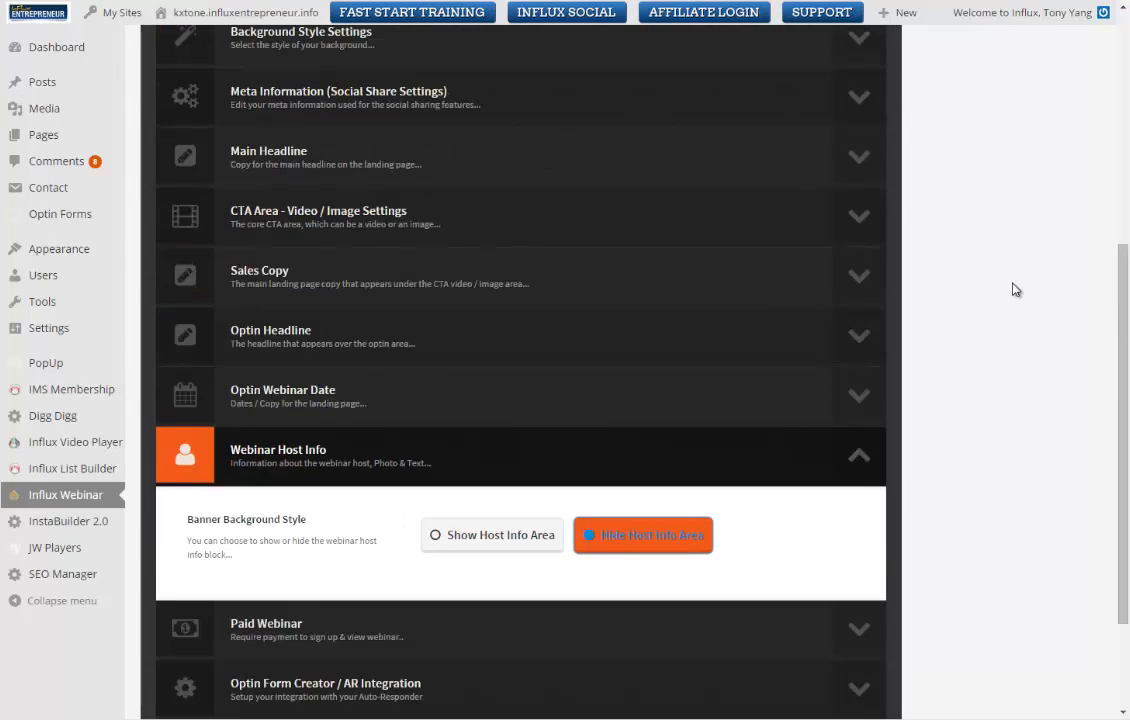
scroll(1015, 290, up, 5)
click(797, 150)
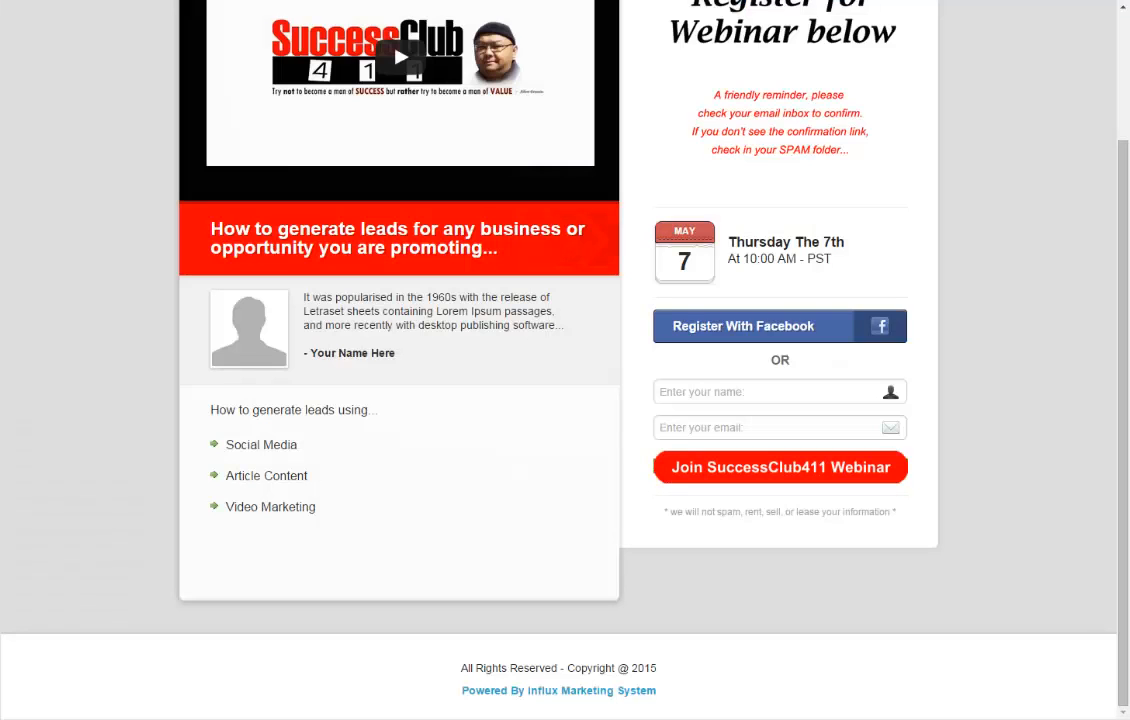
key(F5)
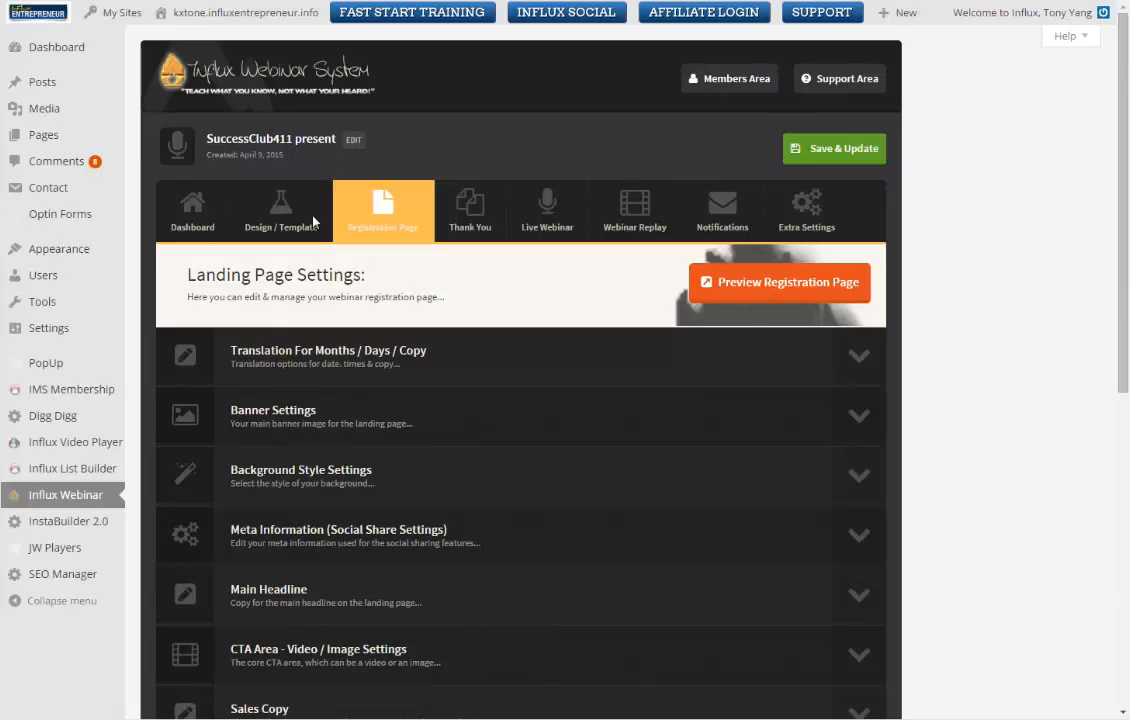
scroll(958, 260, down, 10)
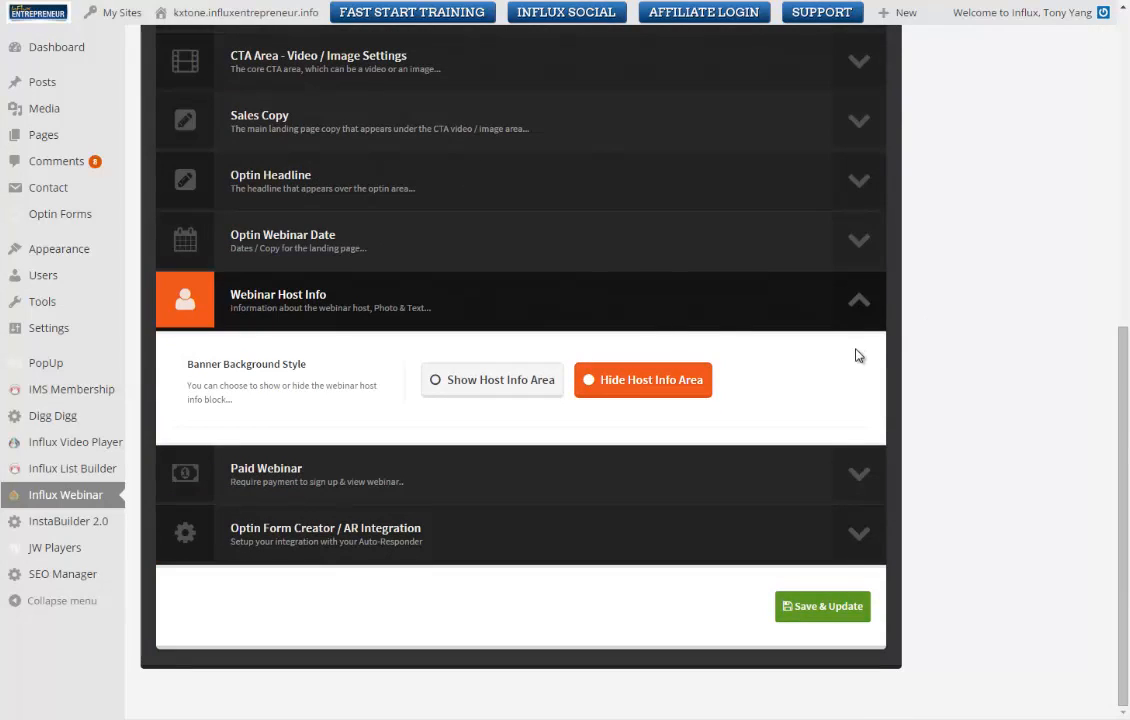
Collapse the Webinar Host Info section and expand the Paid Webinar section.
click(858, 299)
click(862, 474)
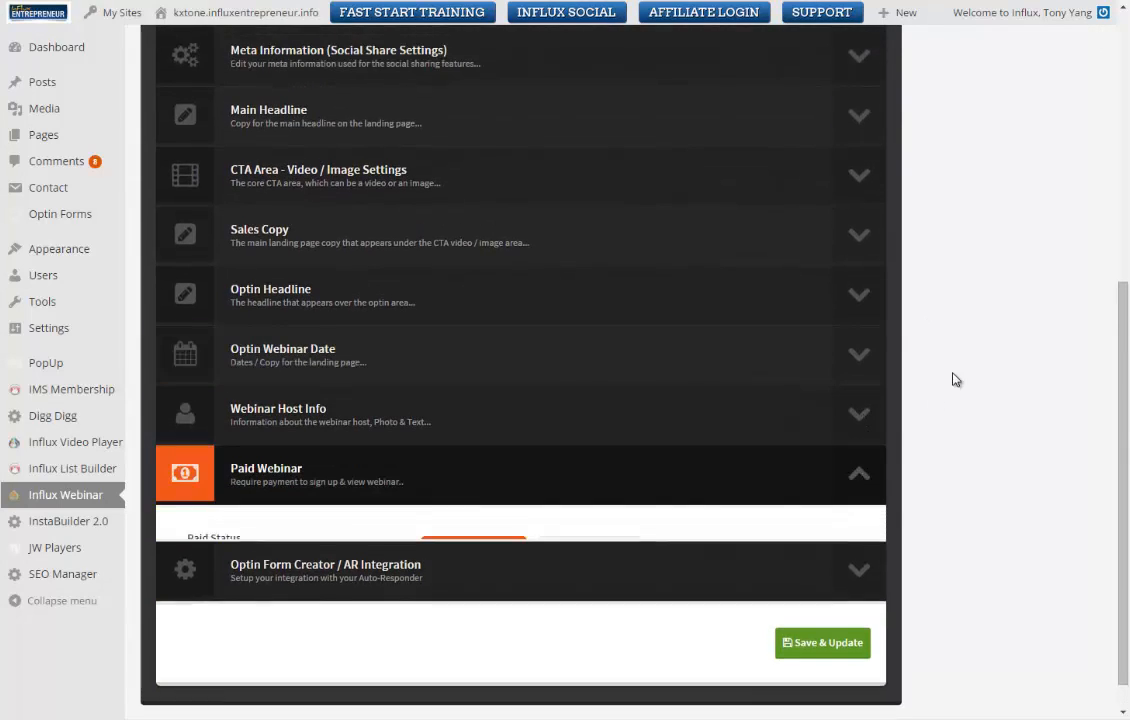
scroll(990, 290, down, 2)
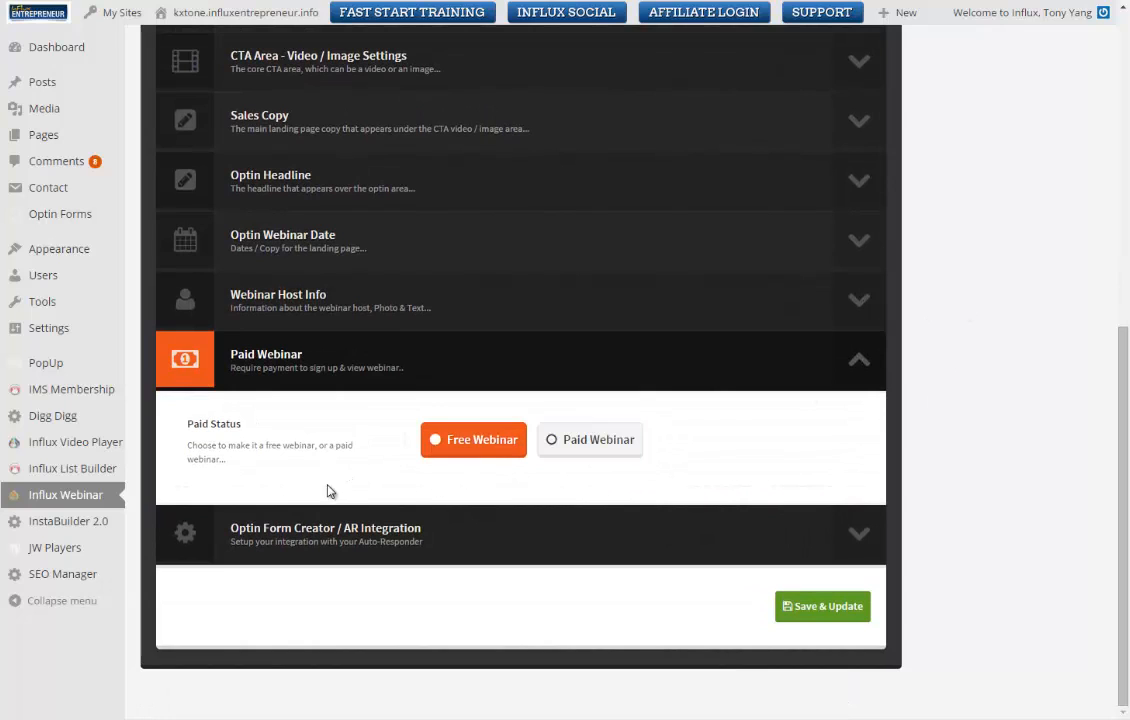
Set the paid status to Paid Webinar, examine its pay headline, order button, checkout and URL fields, and switch back to Free Webinar.
click(555, 440)
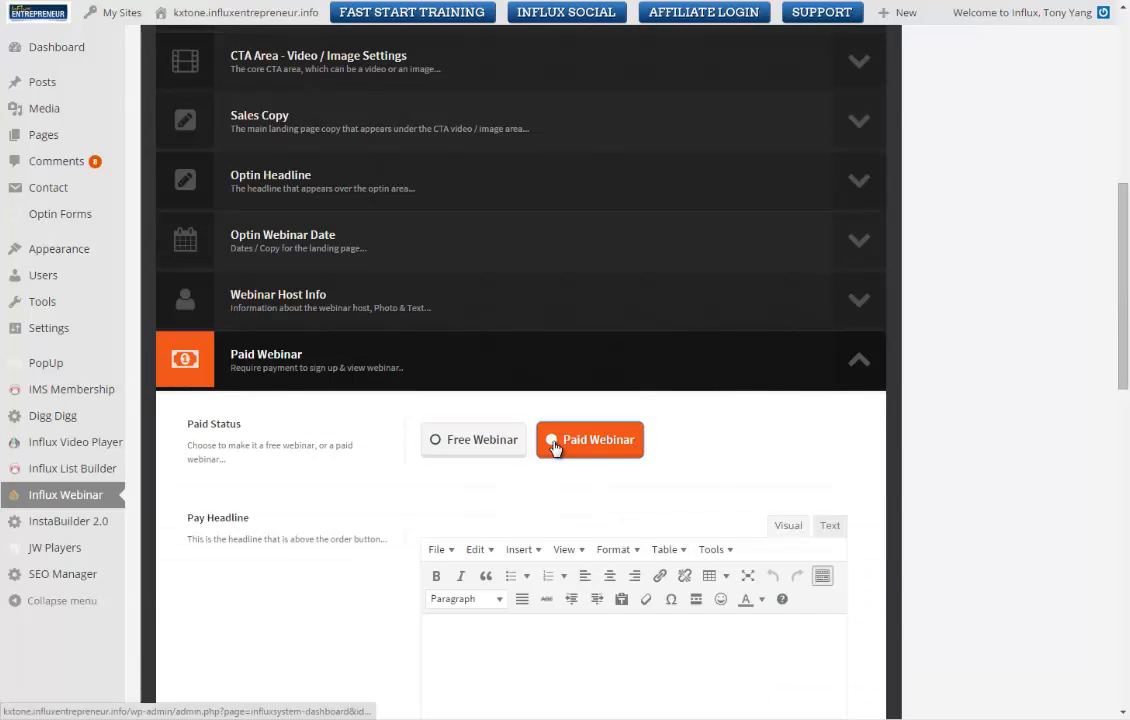
scroll(720, 420, down, 4)
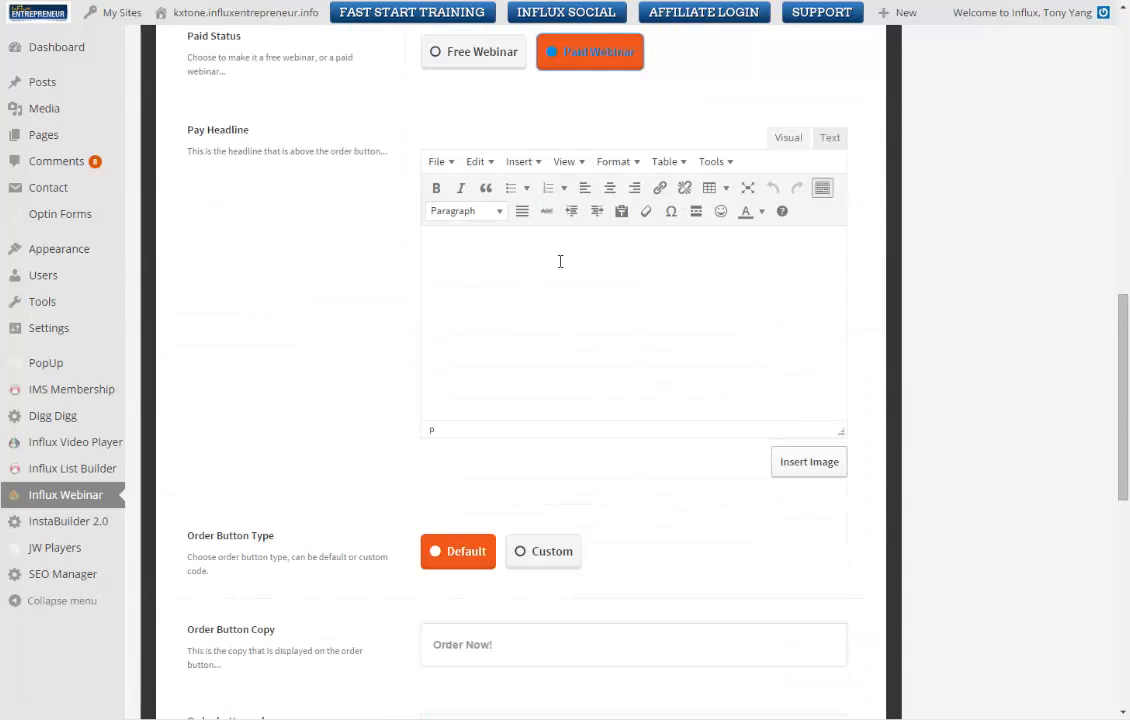
scroll(711, 321, down, 2)
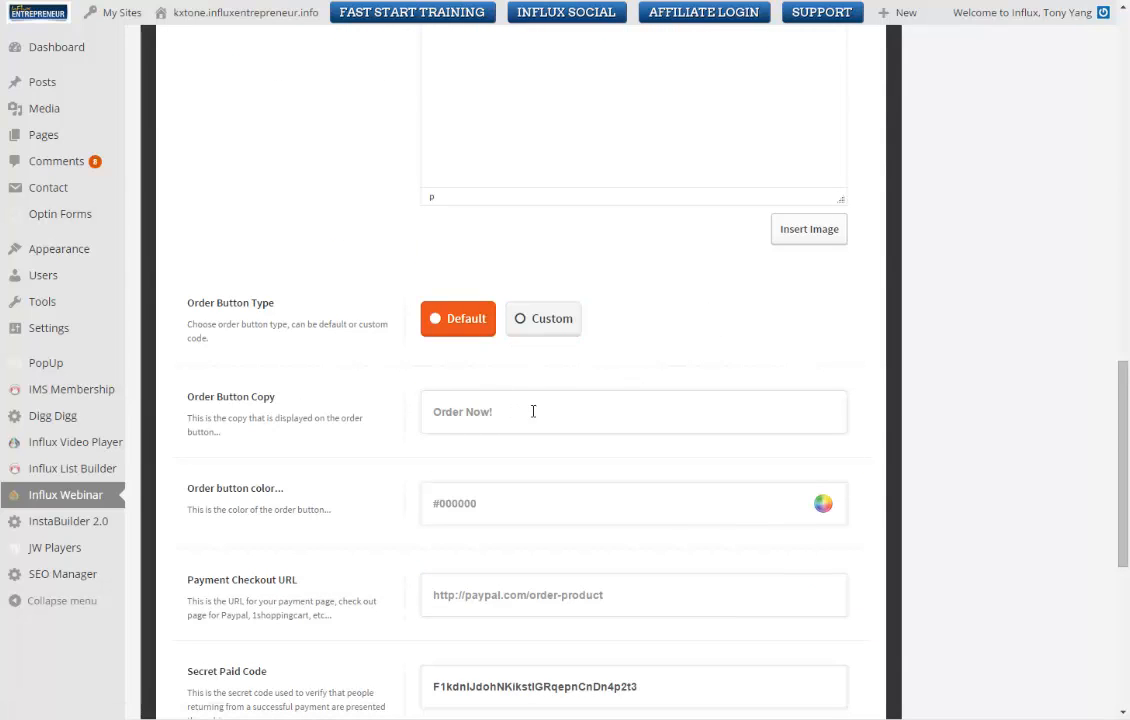
scroll(540, 411, down, 2)
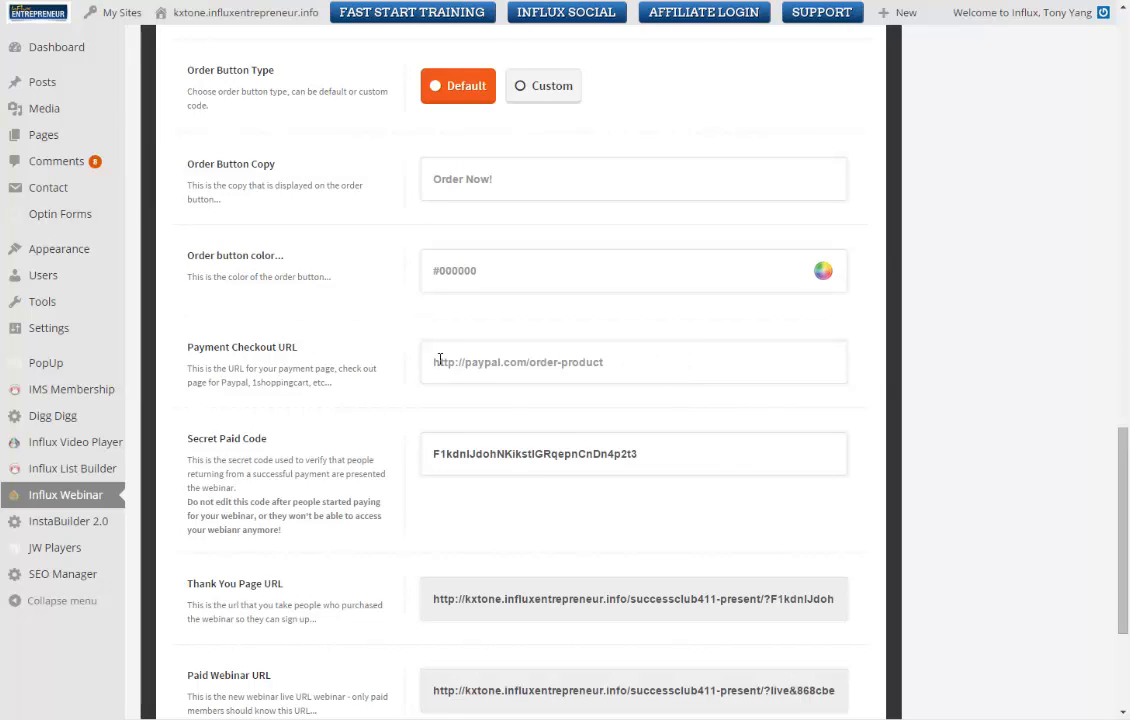
scroll(648, 530, down, 2)
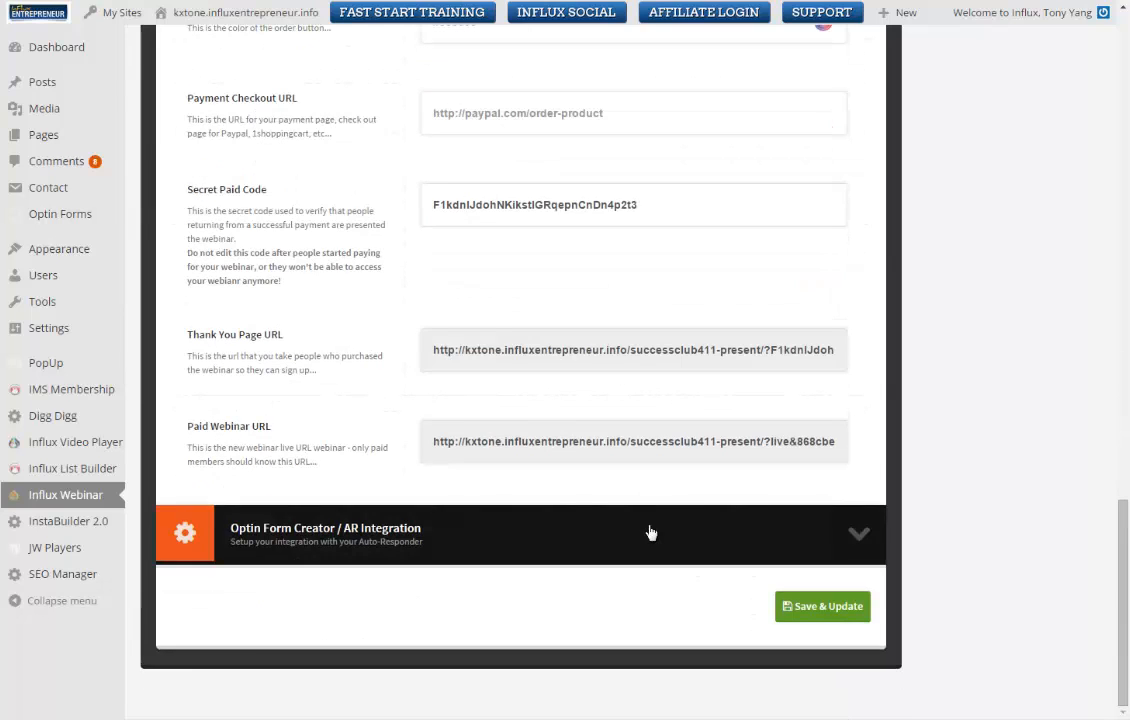
scroll(648, 530, up, 4)
scroll(648, 530, up, 3)
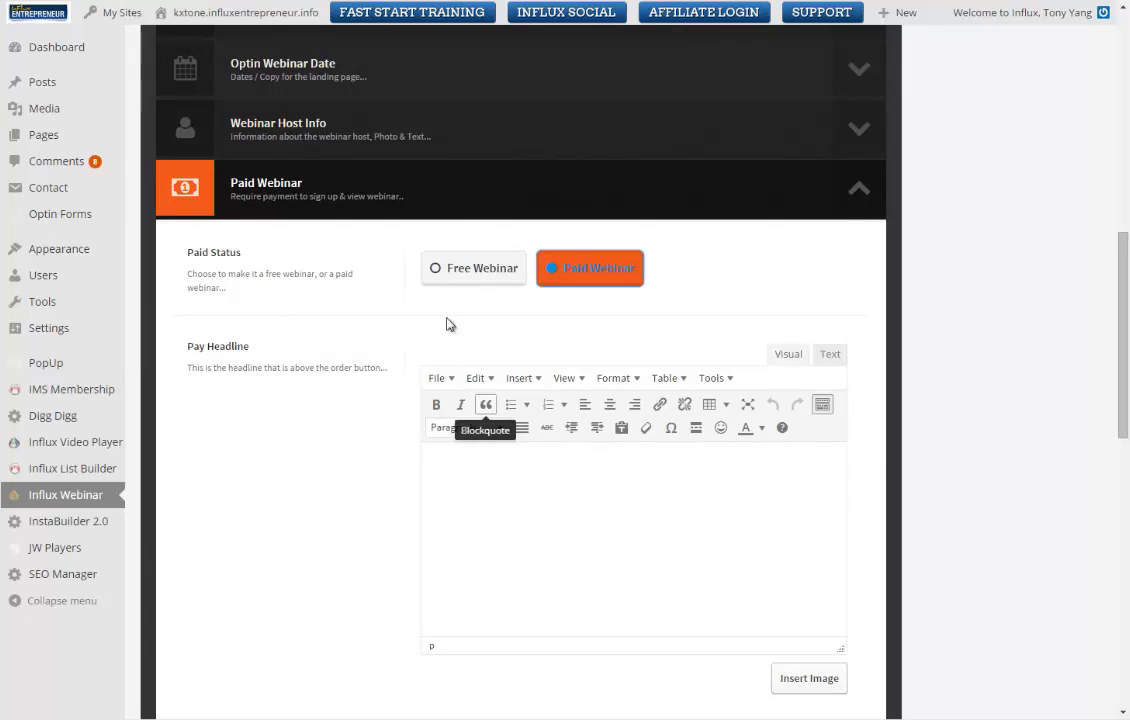
click(467, 265)
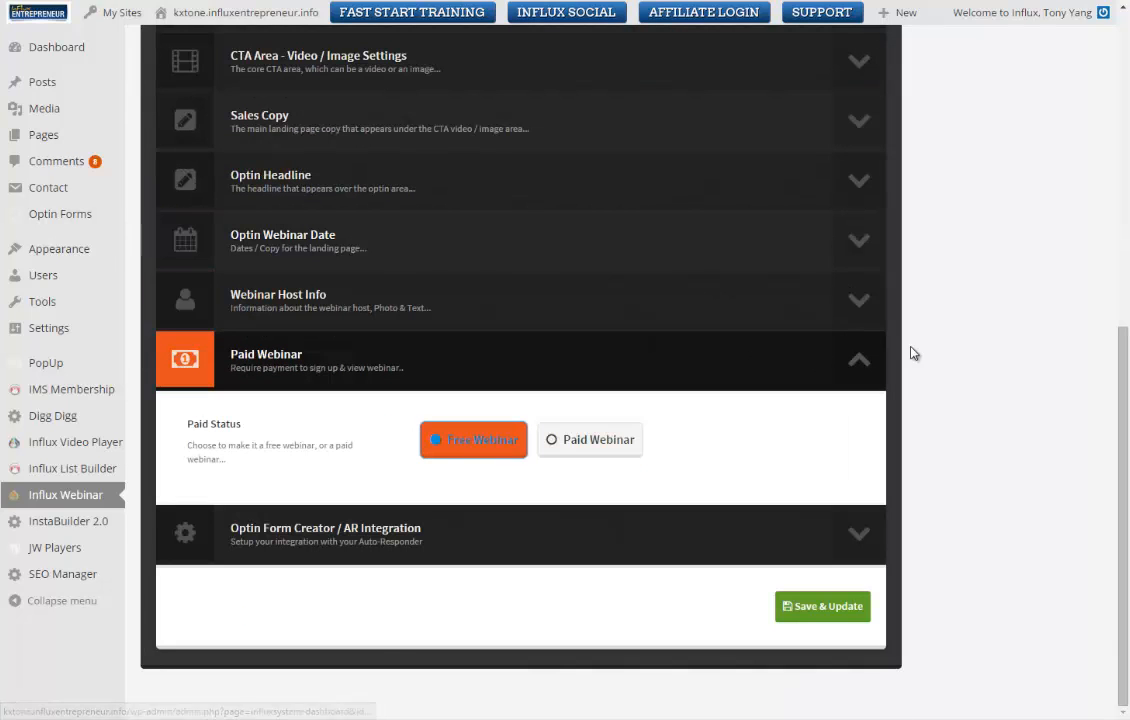
Collapse the Paid Webinar section, and expand Optin Form Creator / AR Integration to examine its Facebook Connect fields.
click(858, 533)
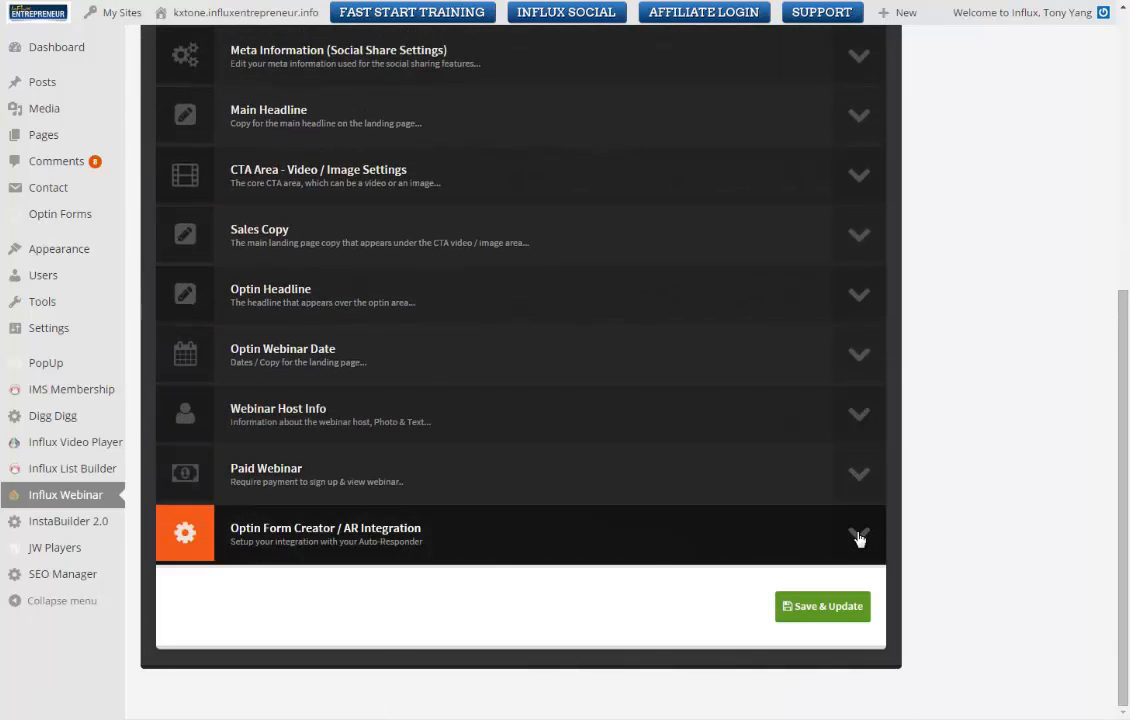
scroll(958, 381, up, 3)
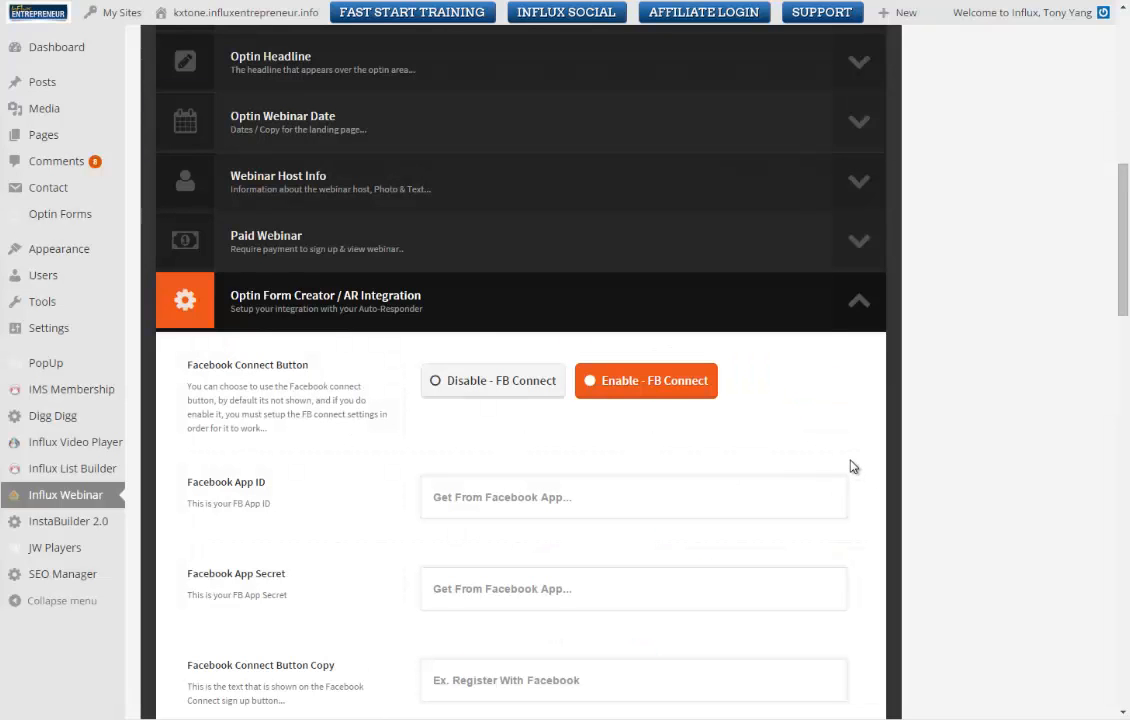
scroll(851, 466, down, 3)
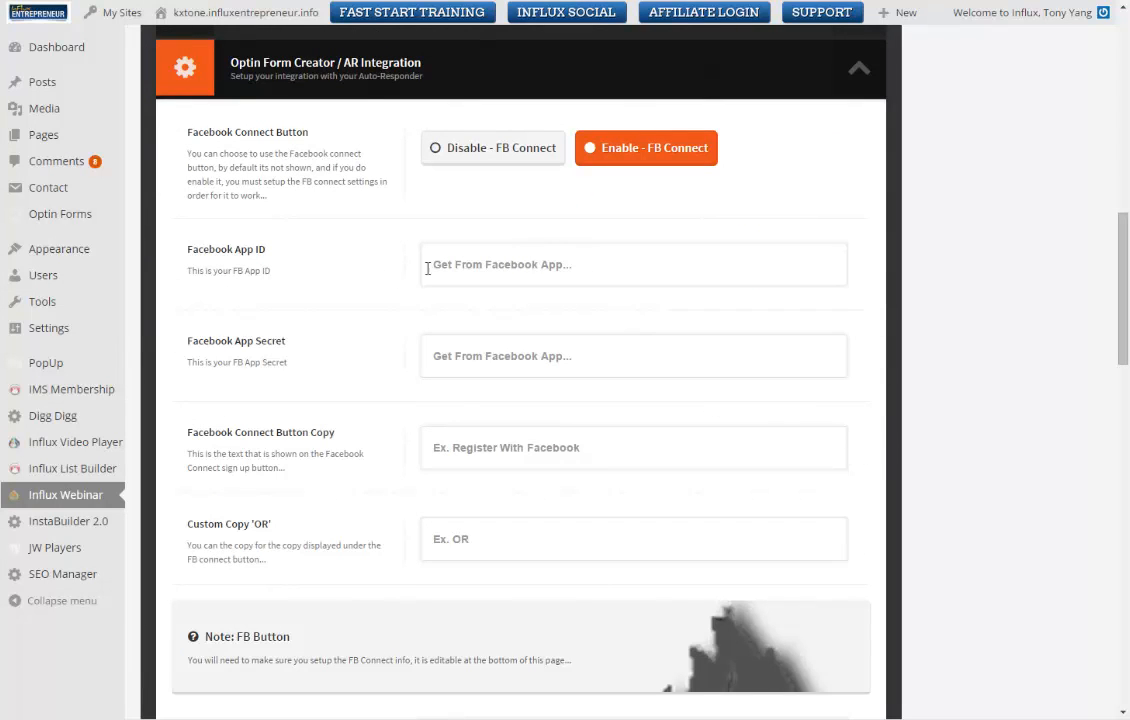
scroll(338, 333, down, 2)
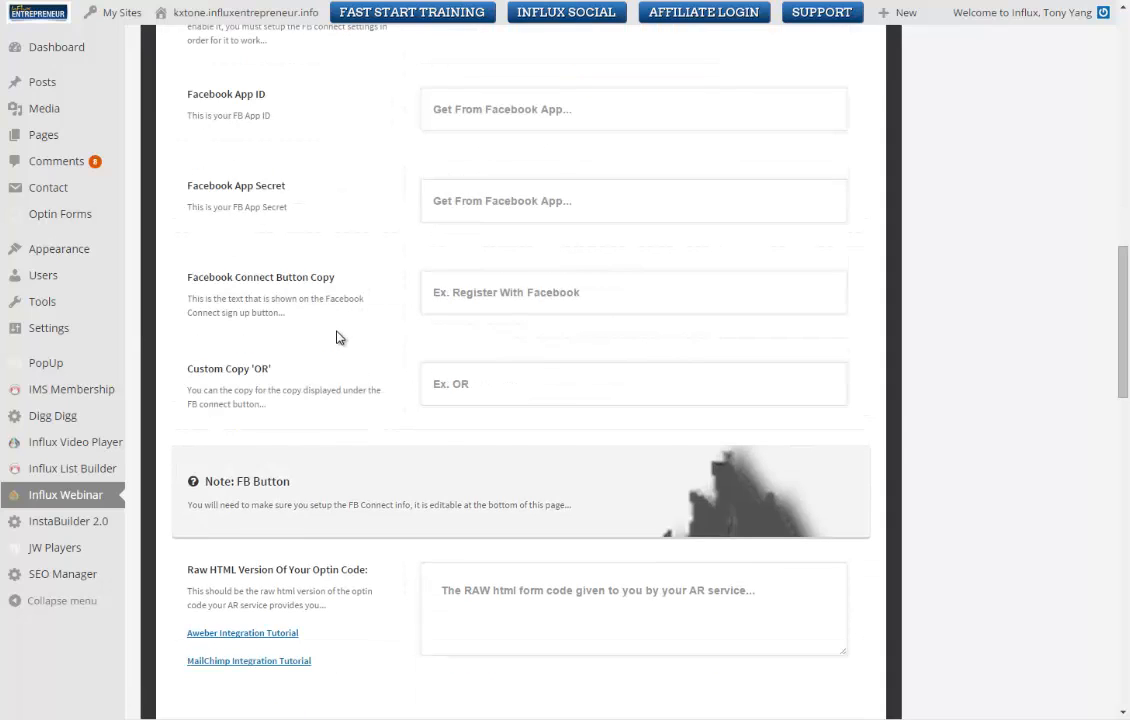
scroll(340, 338, down, 1)
Examine the raw HTML optin code field, the form builder's name and email fields, and the full custom button image URL.
scroll(417, 352, down, 3)
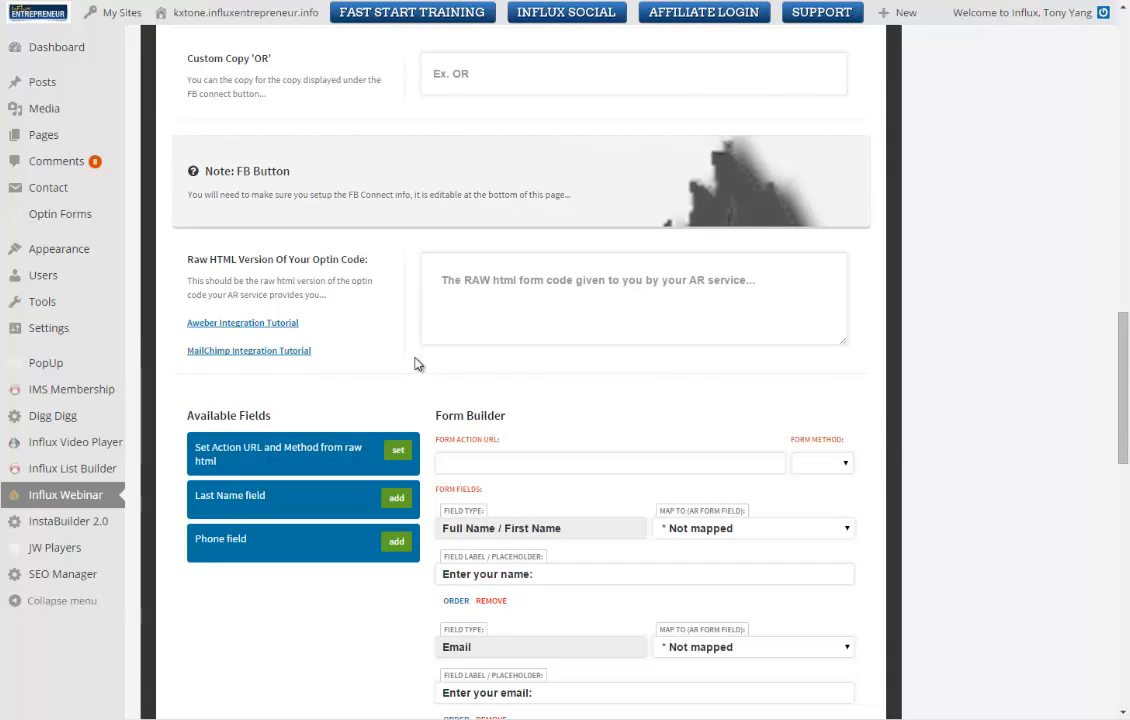
scroll(440, 320, down, 1)
scroll(469, 325, down, 1)
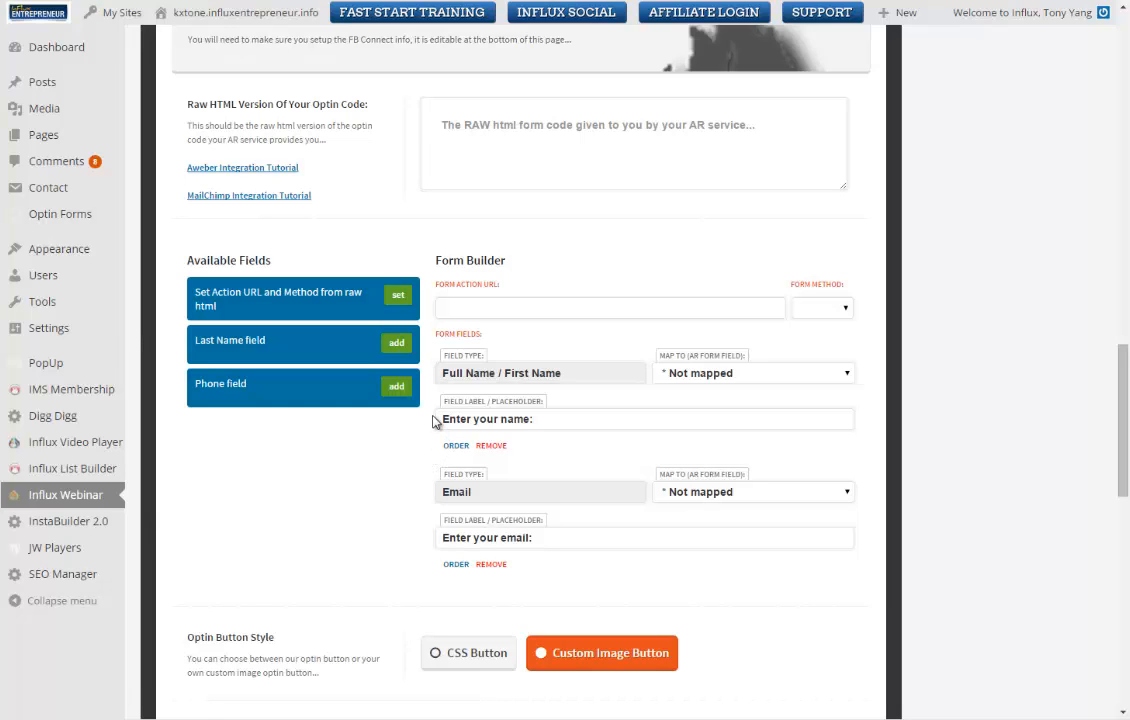
scroll(434, 421, down, 1)
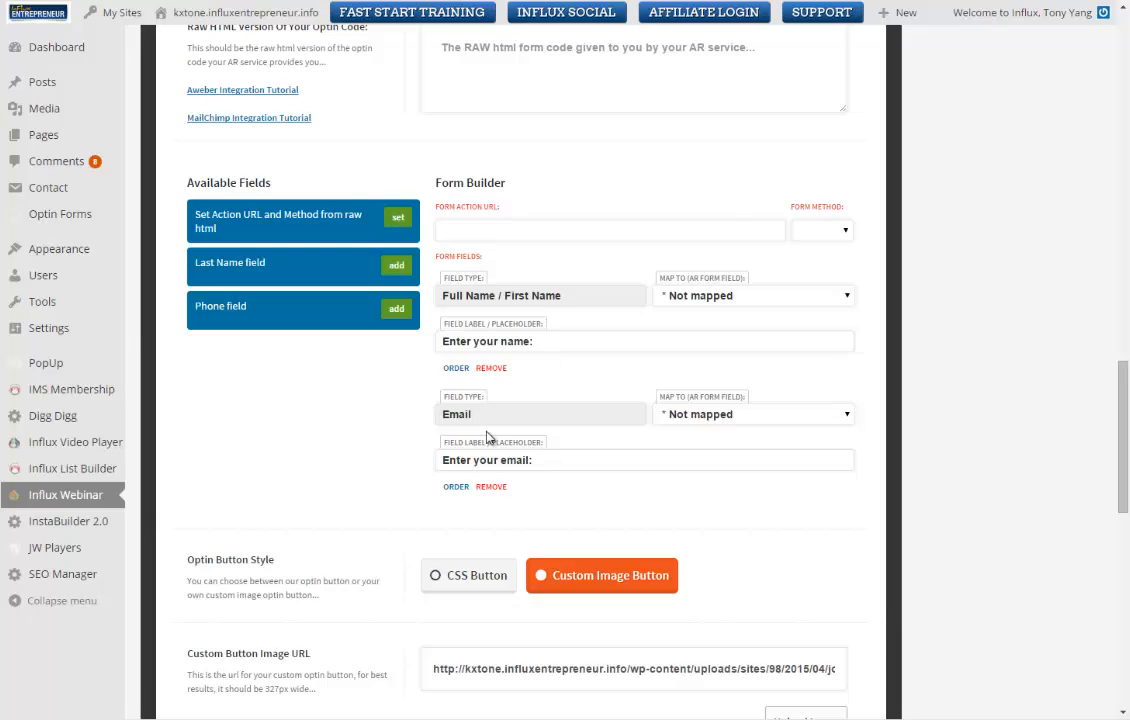
scroll(489, 428, down, 2)
scroll(733, 293, down, 1)
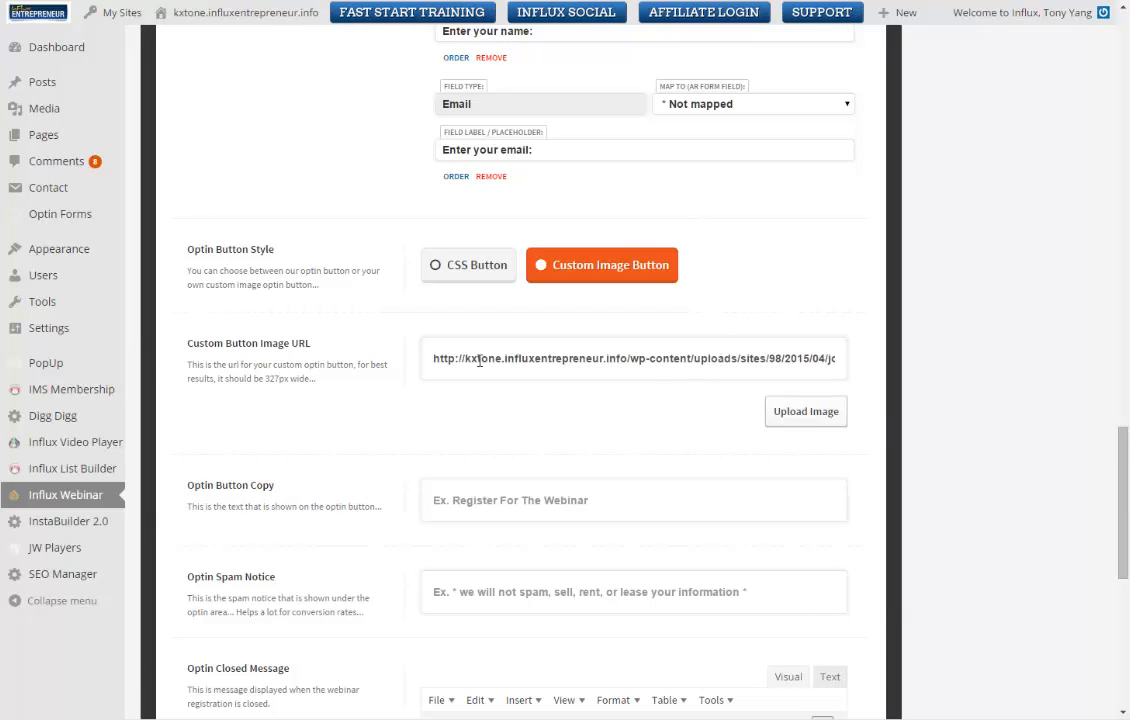
drag(479, 361, 897, 348)
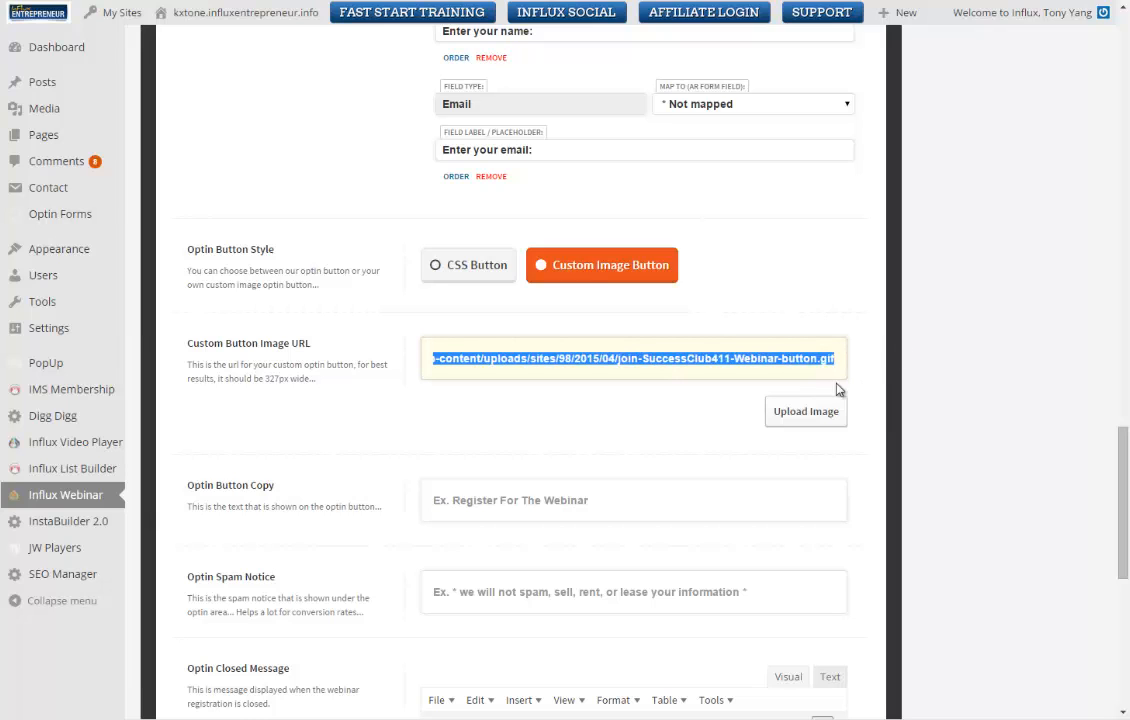
click(703, 368)
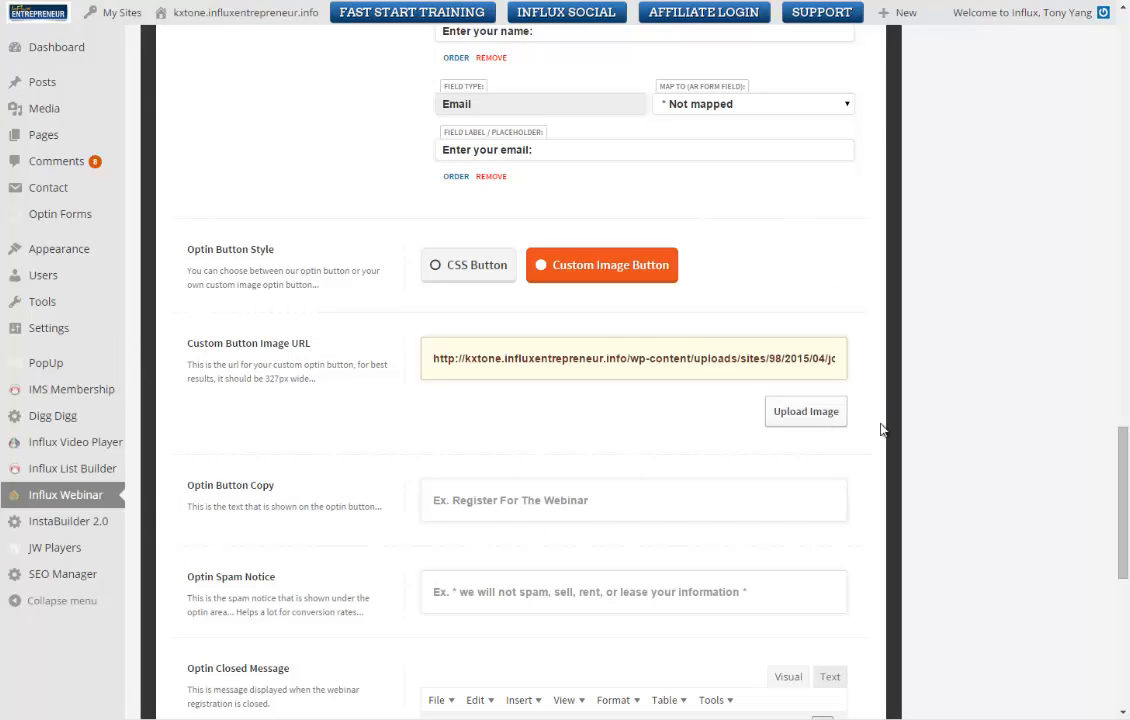
Examine the optin button copy, spam notice, Optin Closed Message and Thank You URL settings.
scroll(794, 434, down, 4)
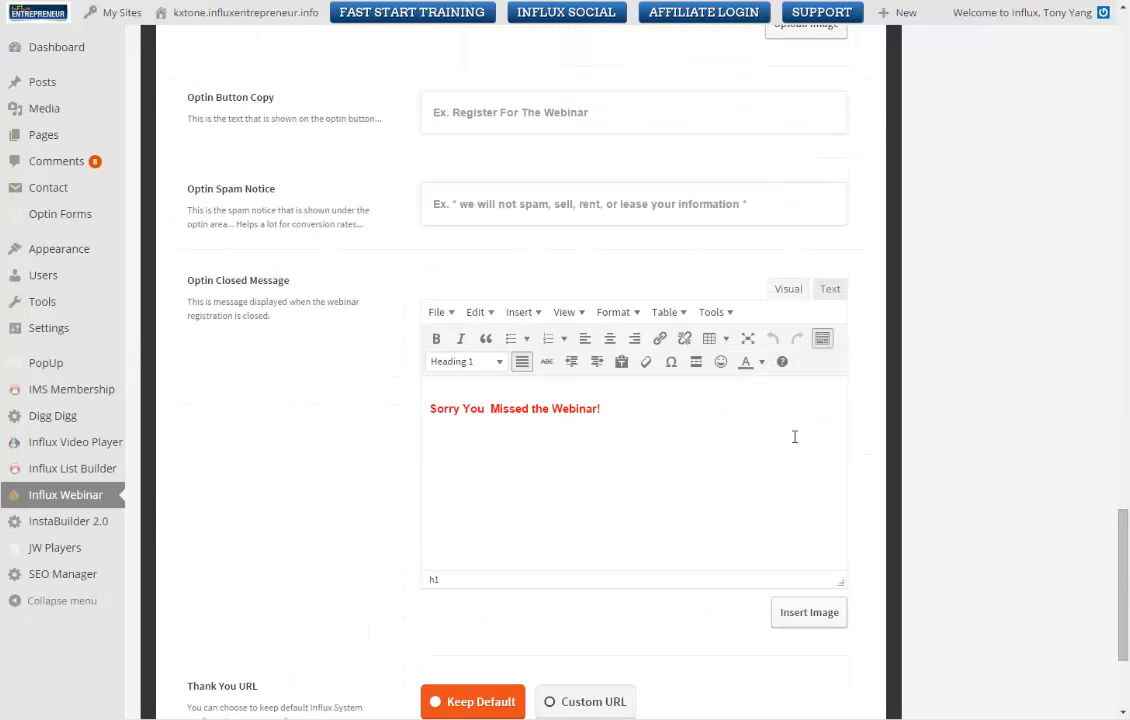
scroll(781, 472, up, 2)
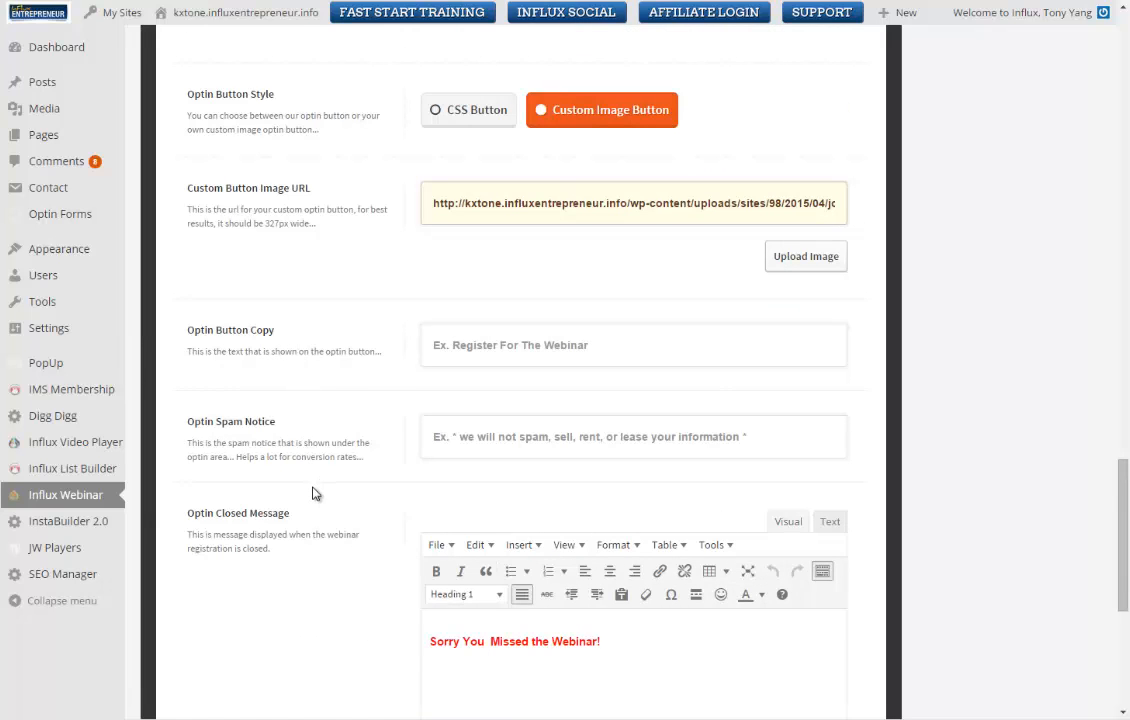
scroll(313, 492, down, 2)
scroll(313, 492, down, 1)
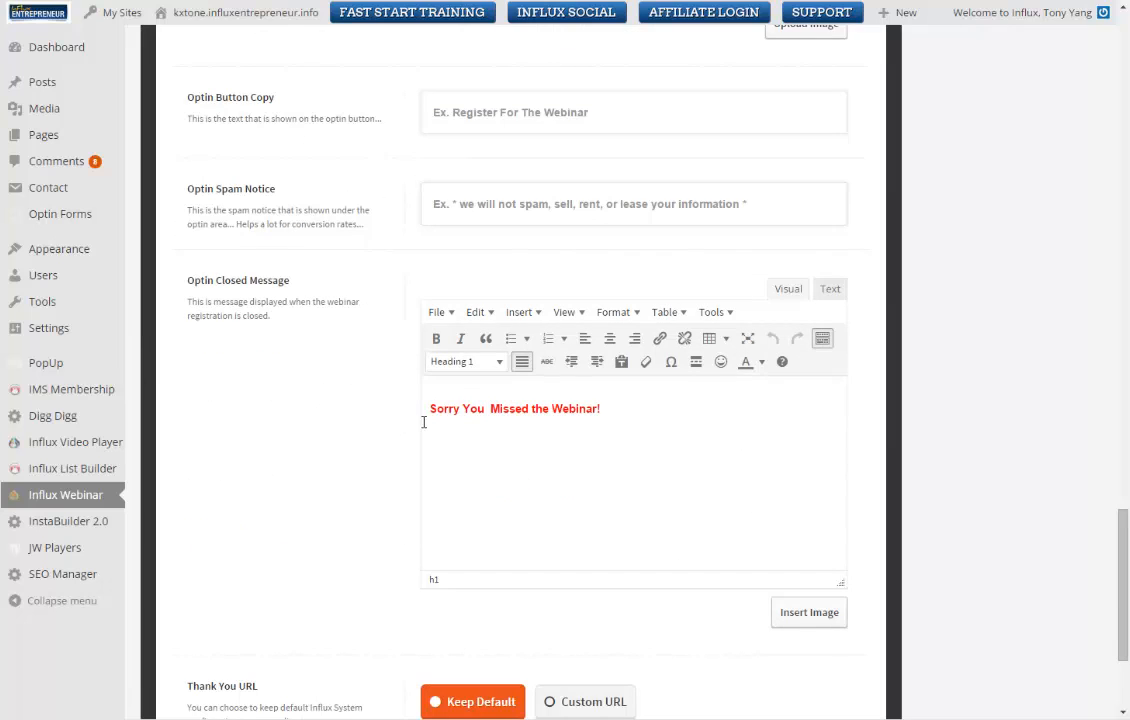
scroll(630, 409, down, 2)
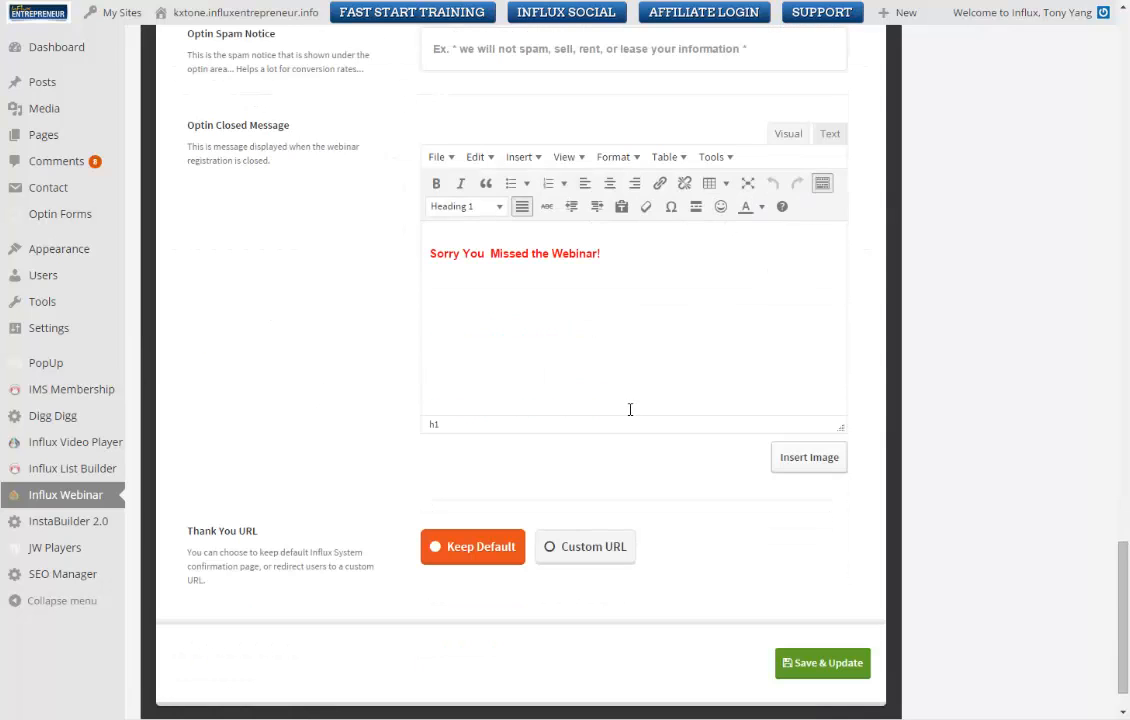
scroll(630, 409, up, 1)
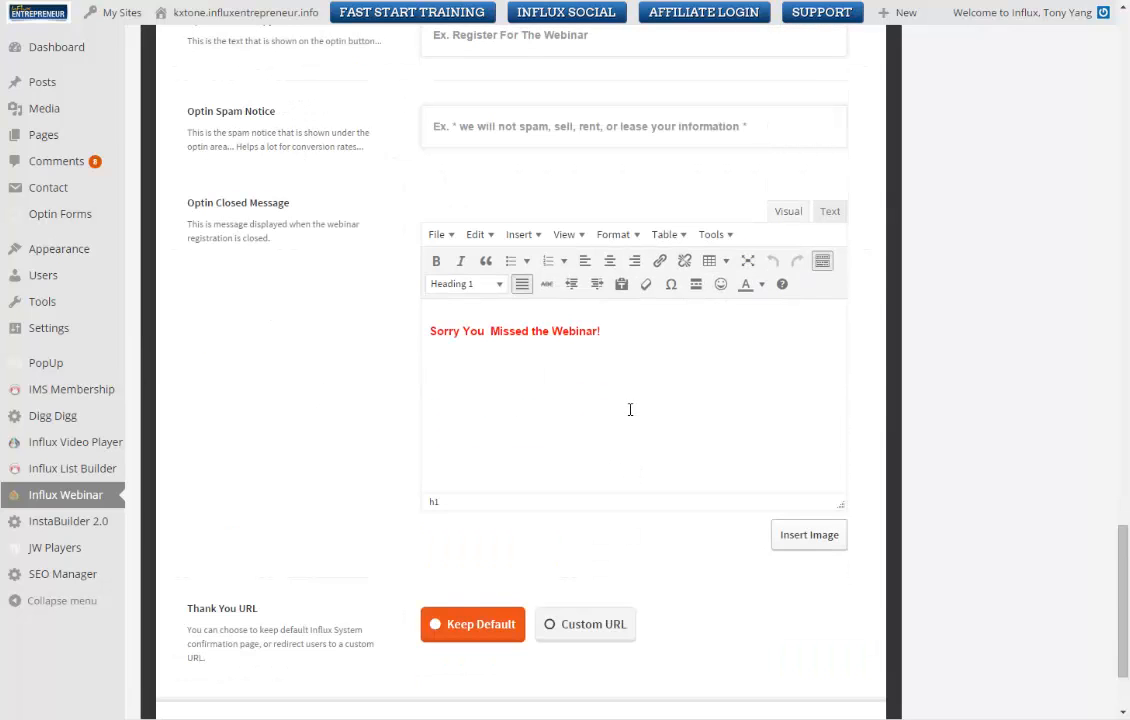
scroll(630, 409, up, 1)
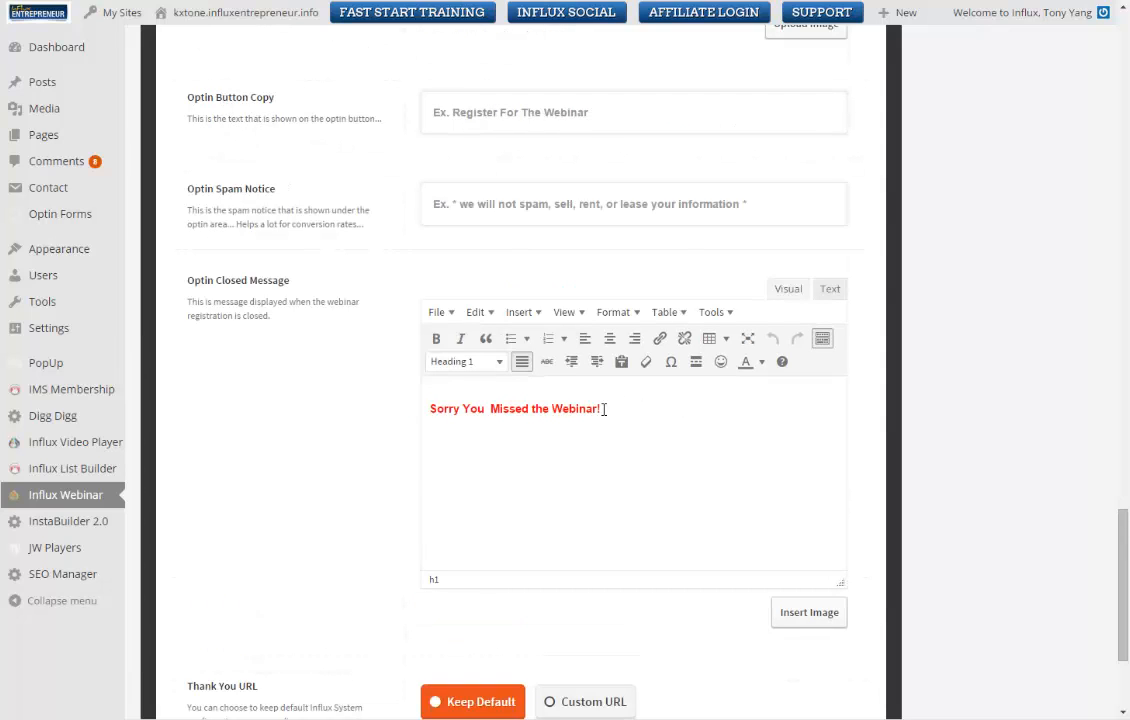
scroll(603, 423, down, 1)
scroll(603, 423, down, 1)
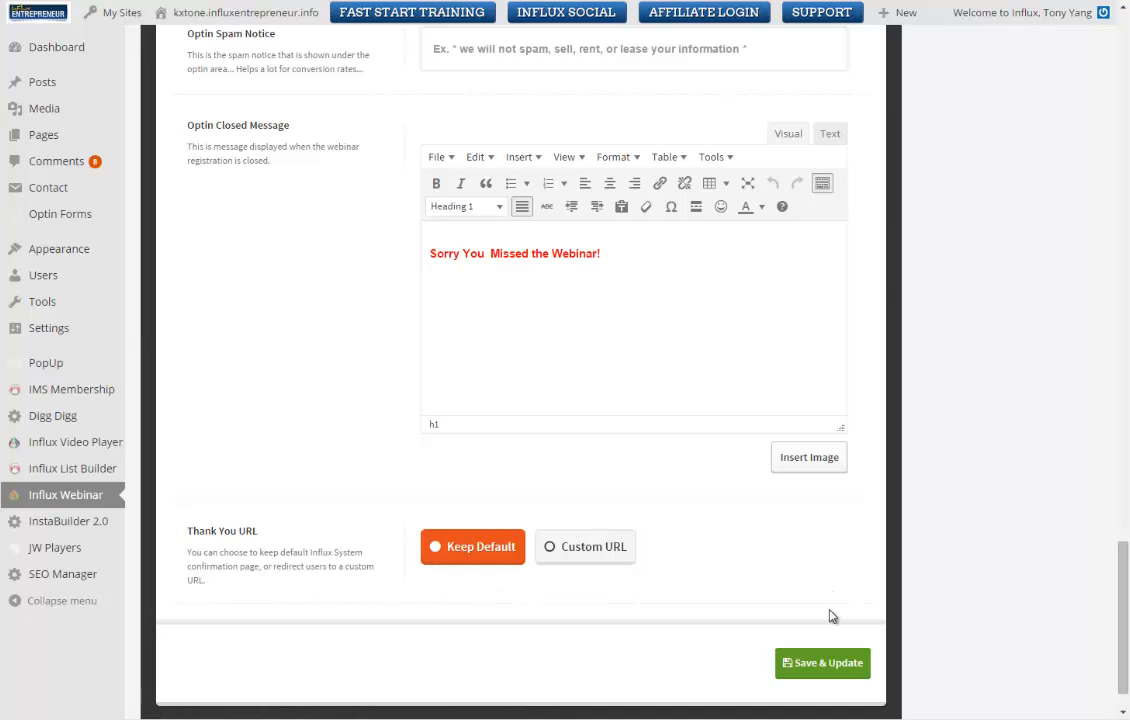
Save the webinar settings and collapse the Optin Form Creator / AR Integration section.
click(822, 680)
scroll(908, 563, up, 5)
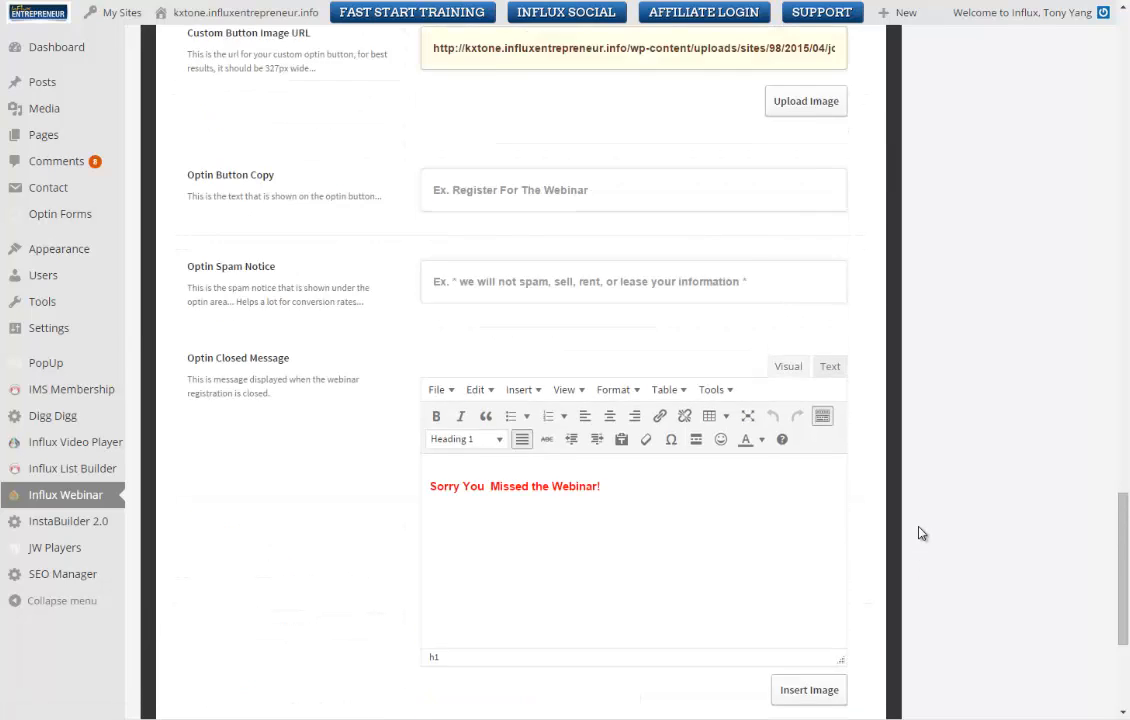
scroll(920, 523, up, 4)
scroll(920, 520, down, 12)
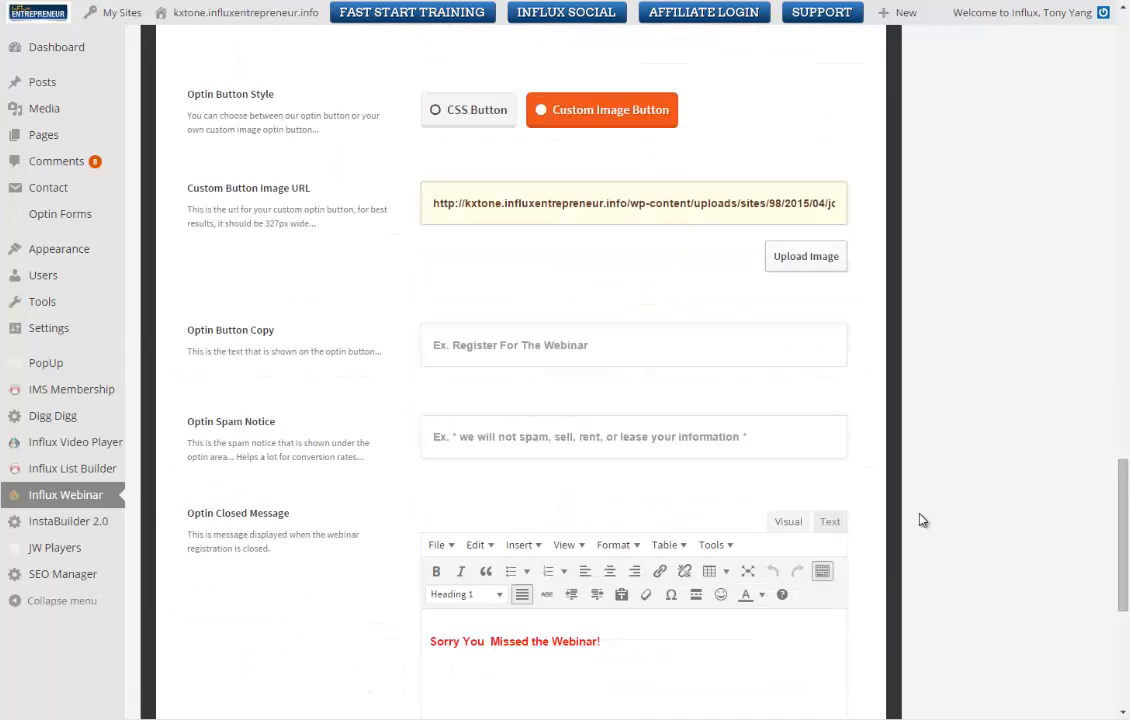
scroll(925, 505, up, 13)
scroll(913, 414, up, 5)
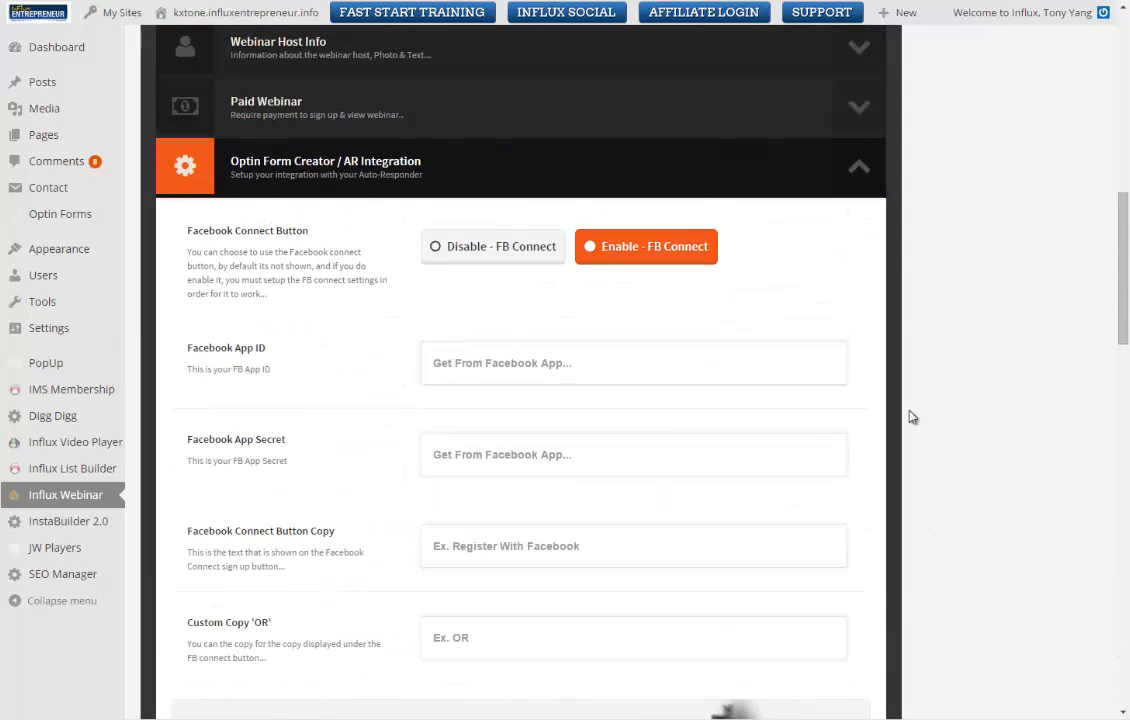
click(861, 172)
scroll(931, 468, up, 5)
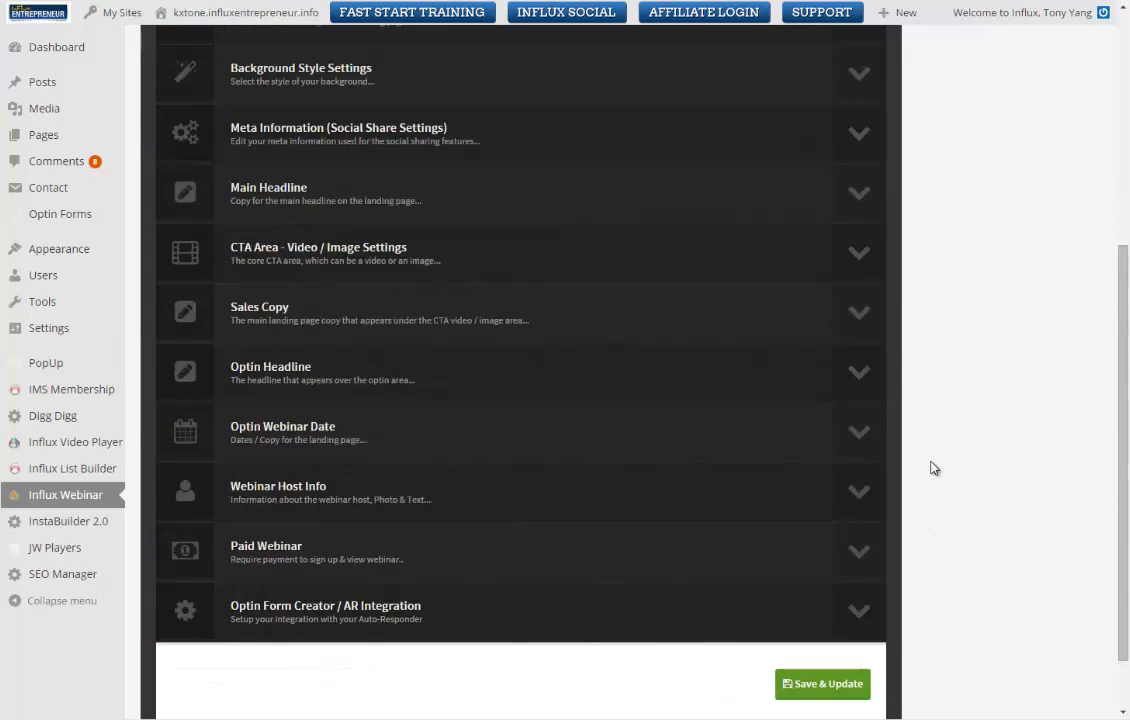